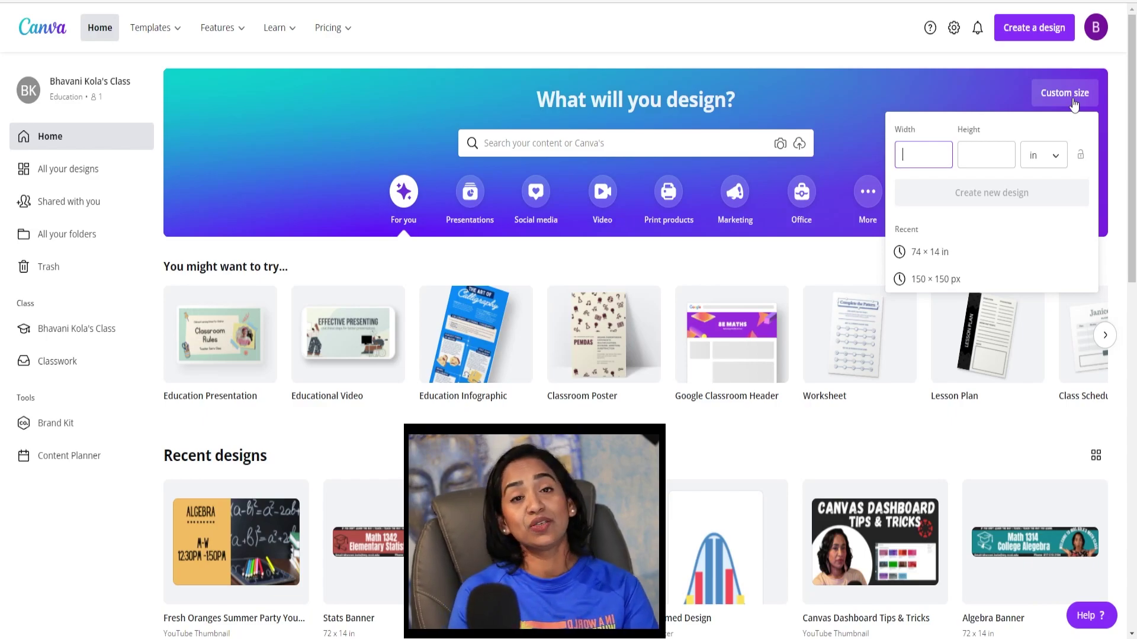
- Create a new custom-size design 74 in wide and 14 in high
left_click(987, 152)
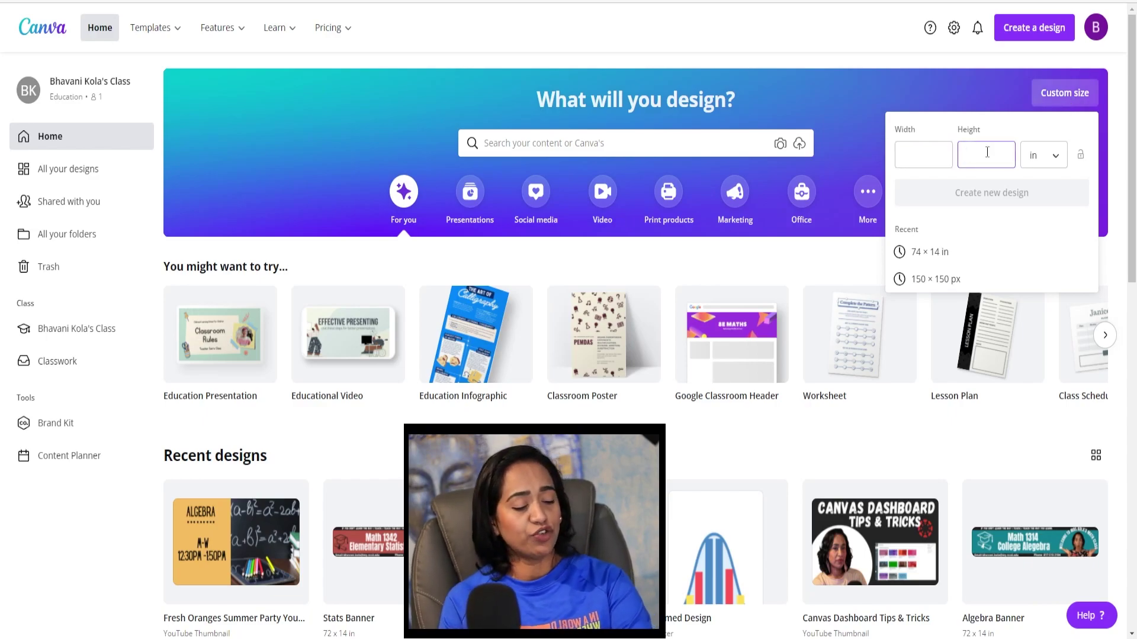
left_click(937, 157)
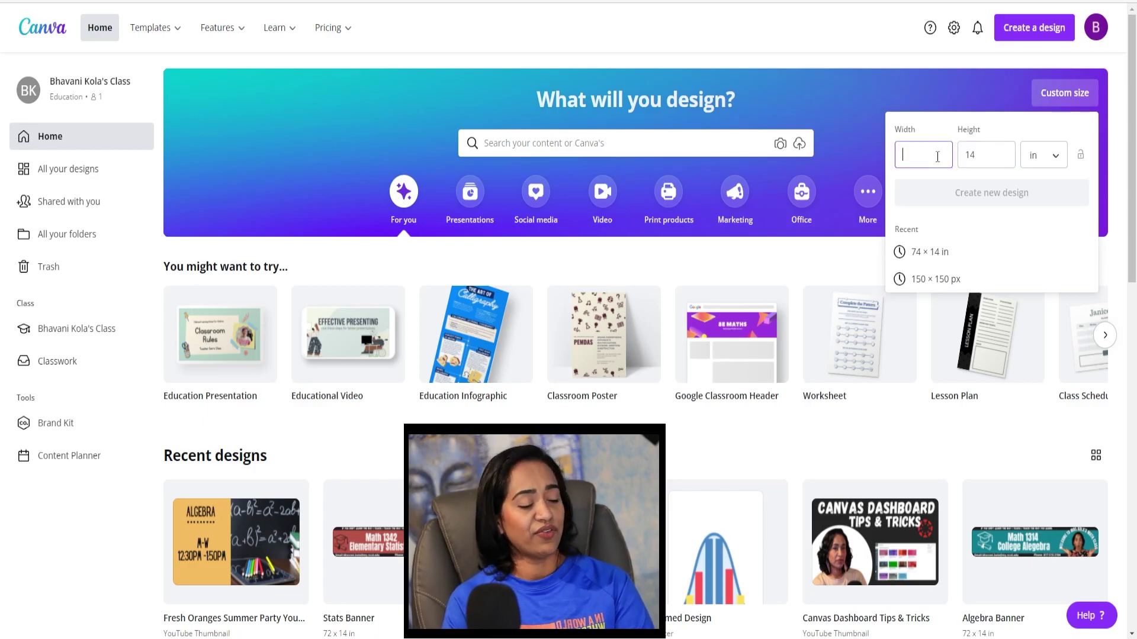
type("74")
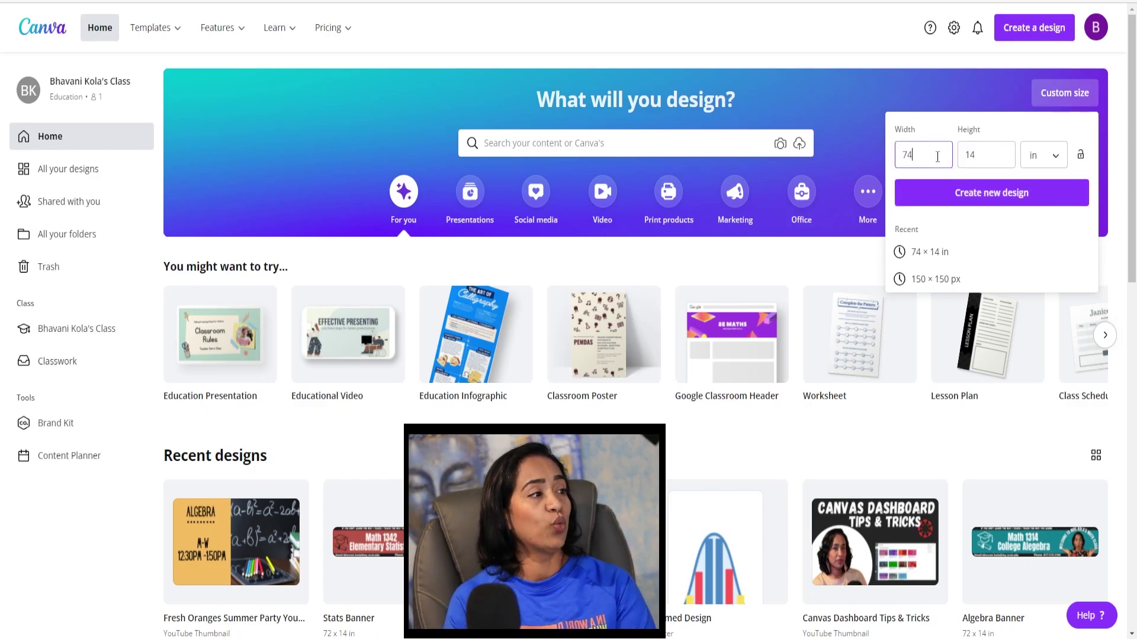
left_click(956, 199)
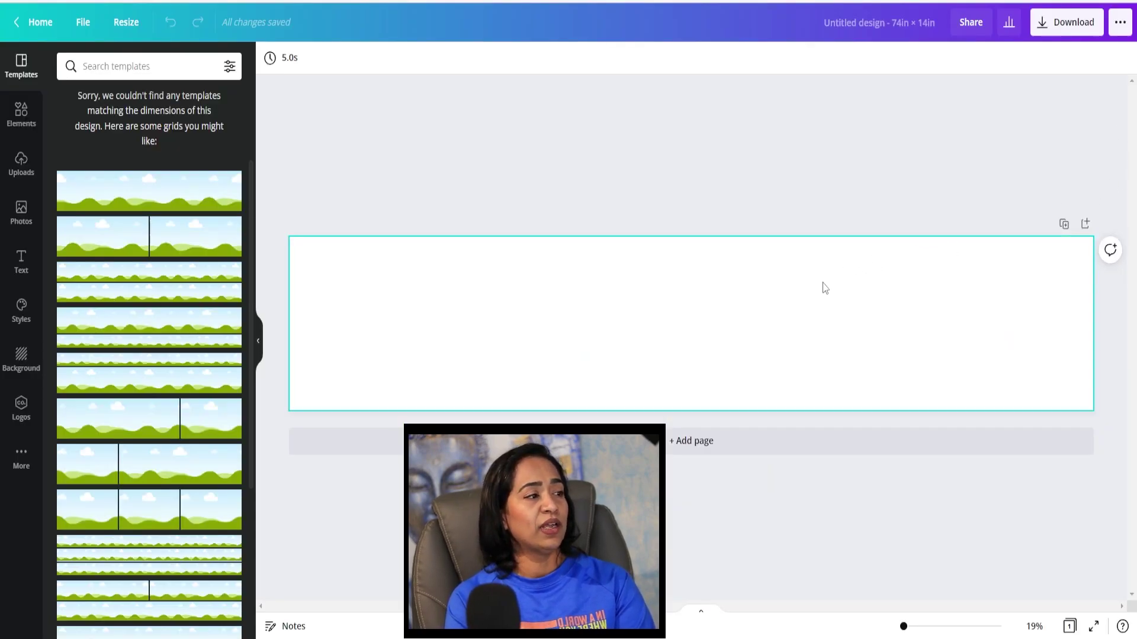
- Try several default blue and purple solid colors as the banner background, ending with light purple
left_click(797, 300)
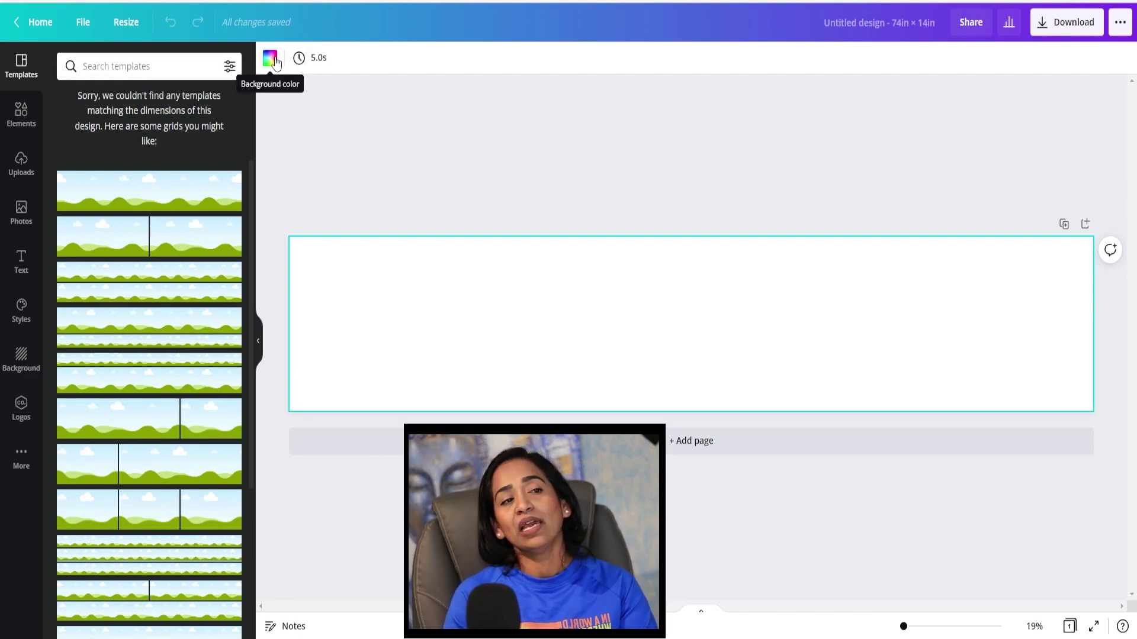
left_click(270, 59)
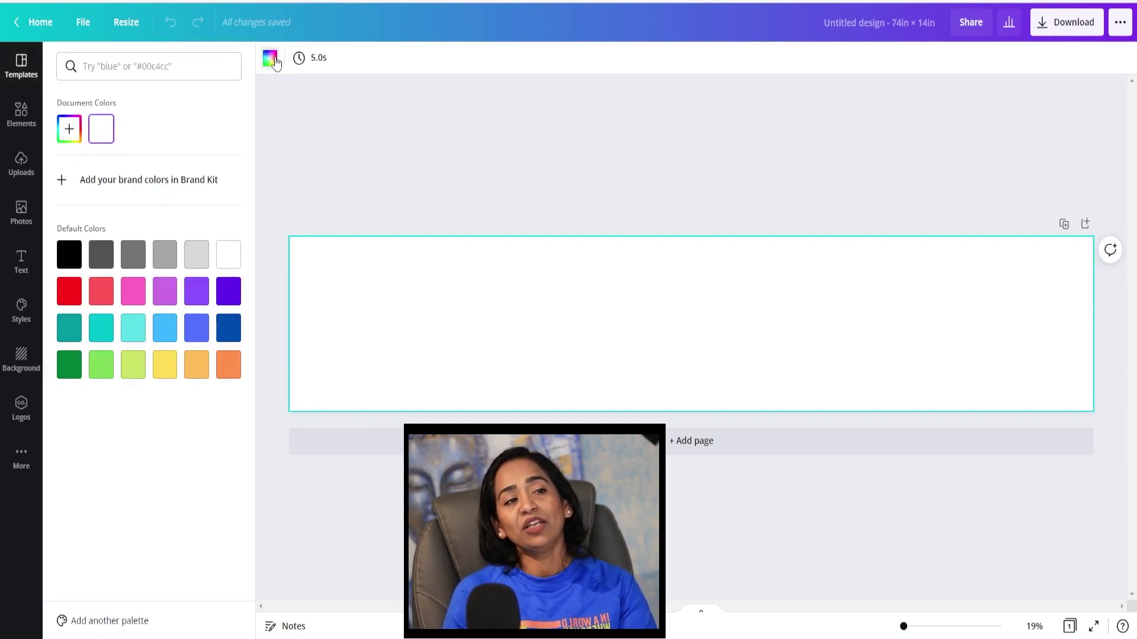
left_click(229, 328)
left_click(228, 292)
left_click(198, 296)
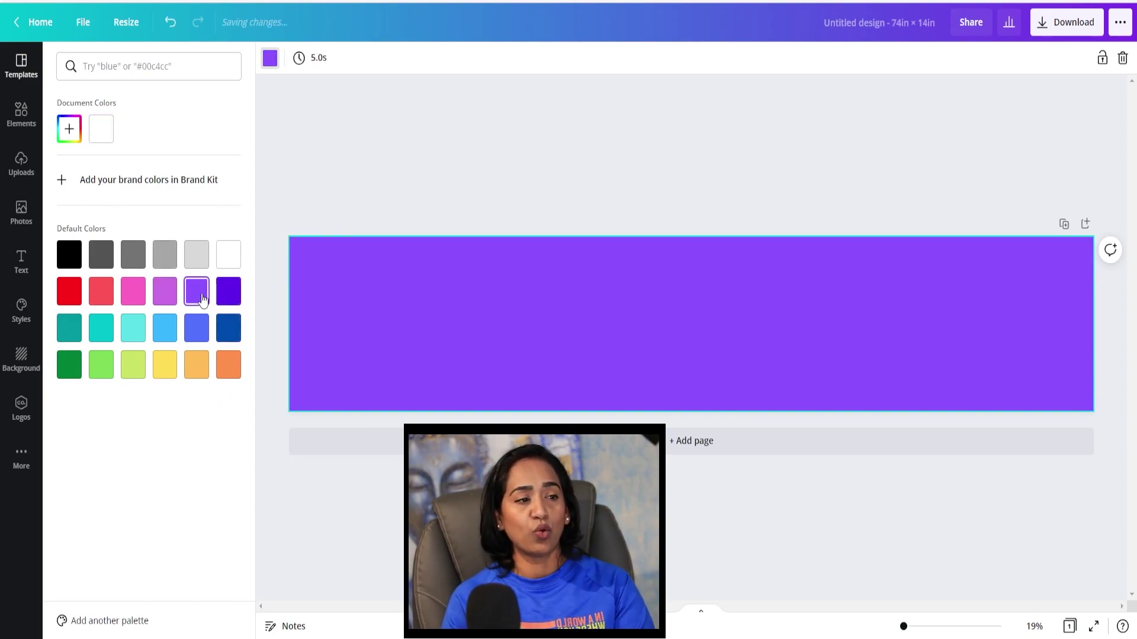
left_click(158, 302)
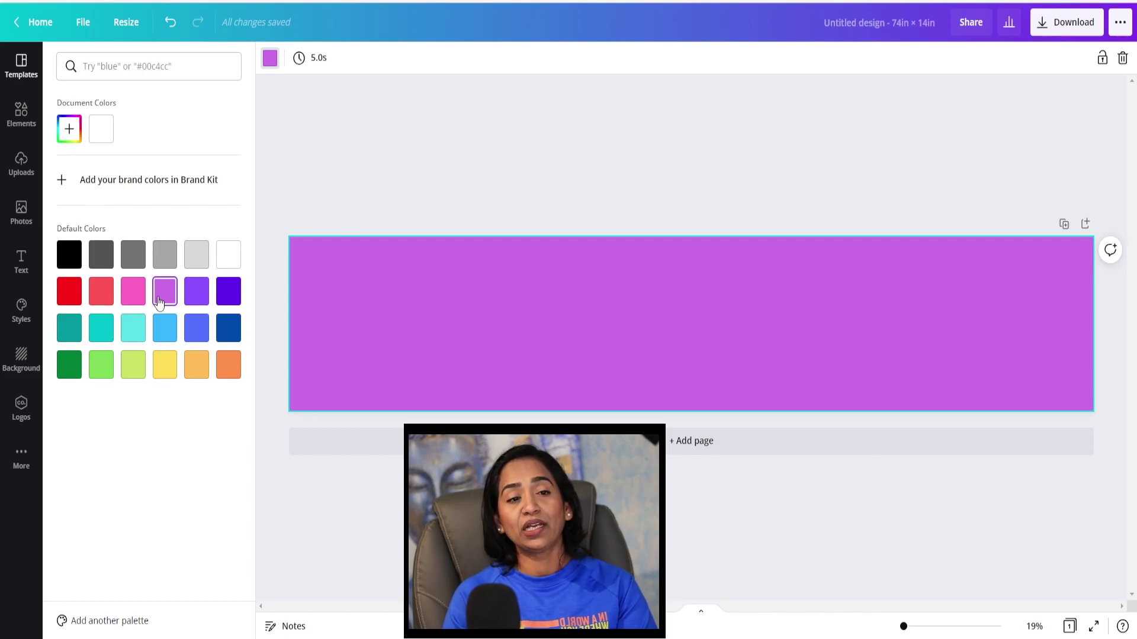
- Try stock images as the banner background, including the night city, floral pattern, pink abstract and pale landscape
left_click(19, 367)
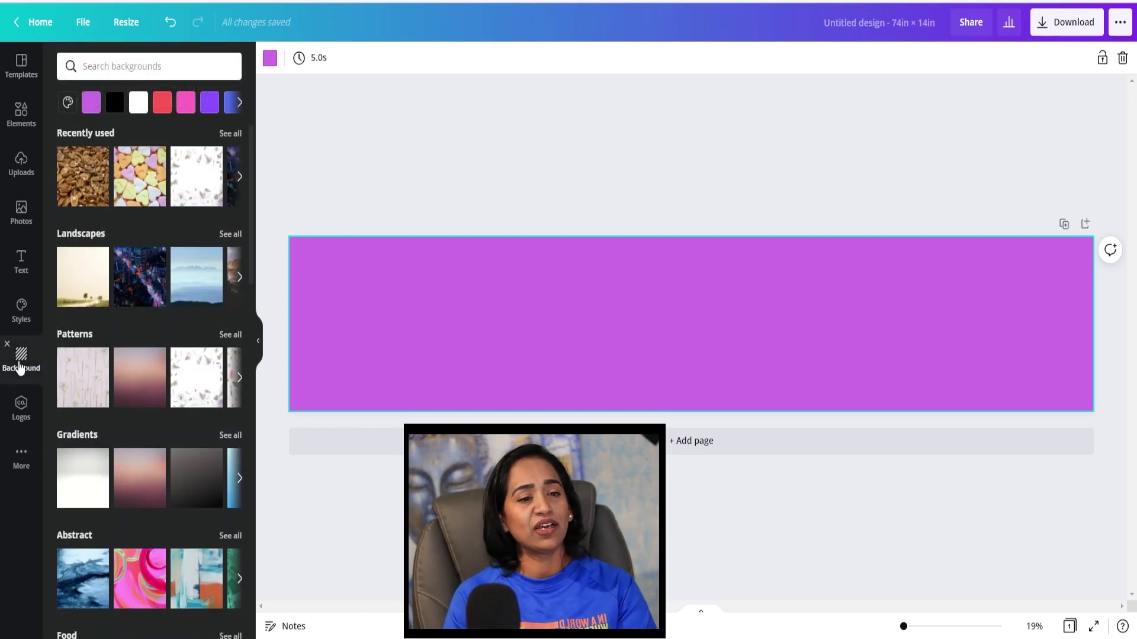
left_click(150, 271)
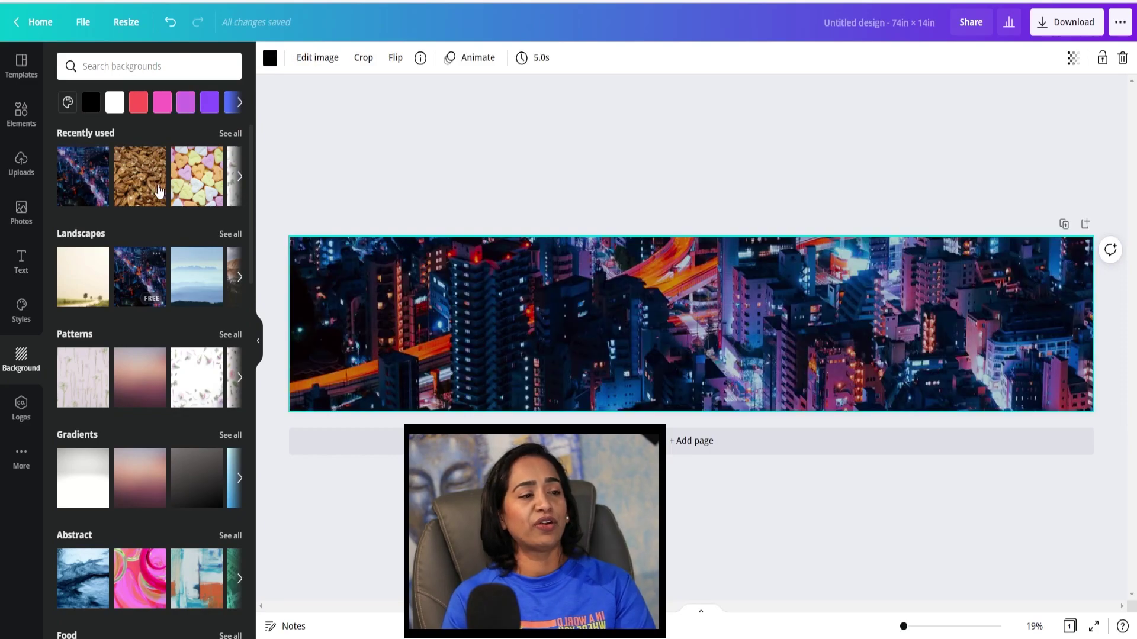
left_click(83, 176)
left_click(200, 349)
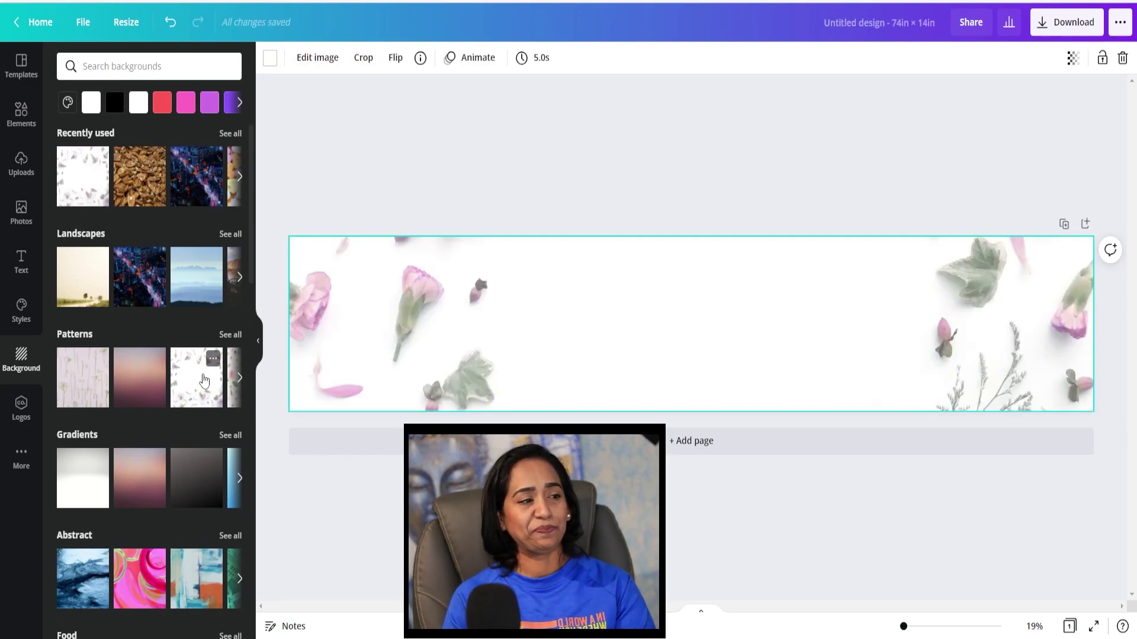
left_click(145, 595)
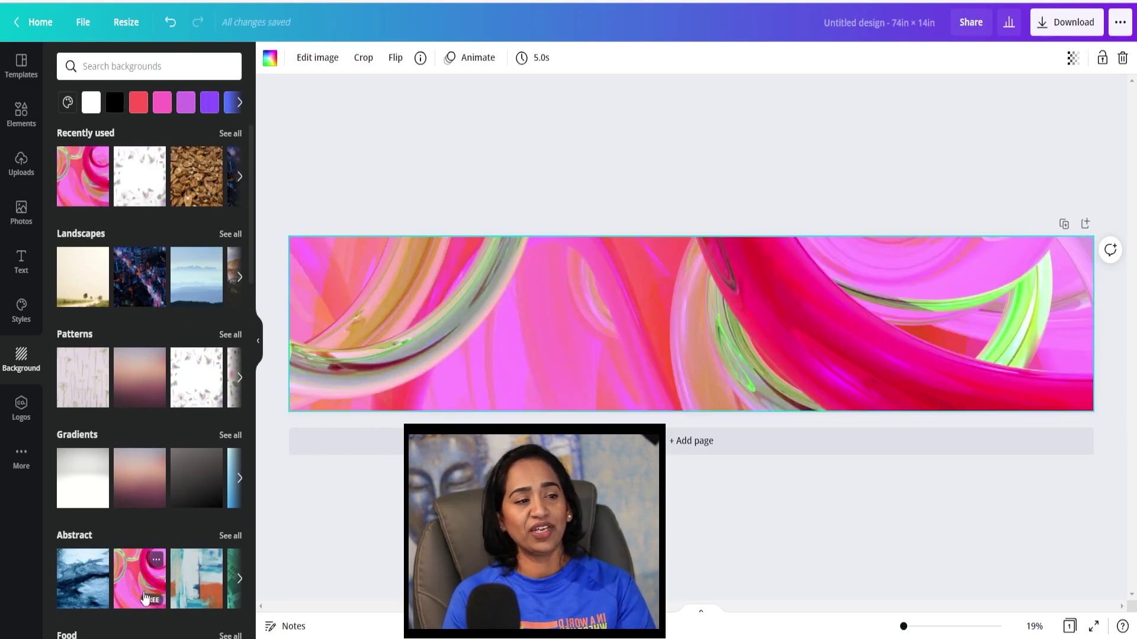
left_click(92, 285)
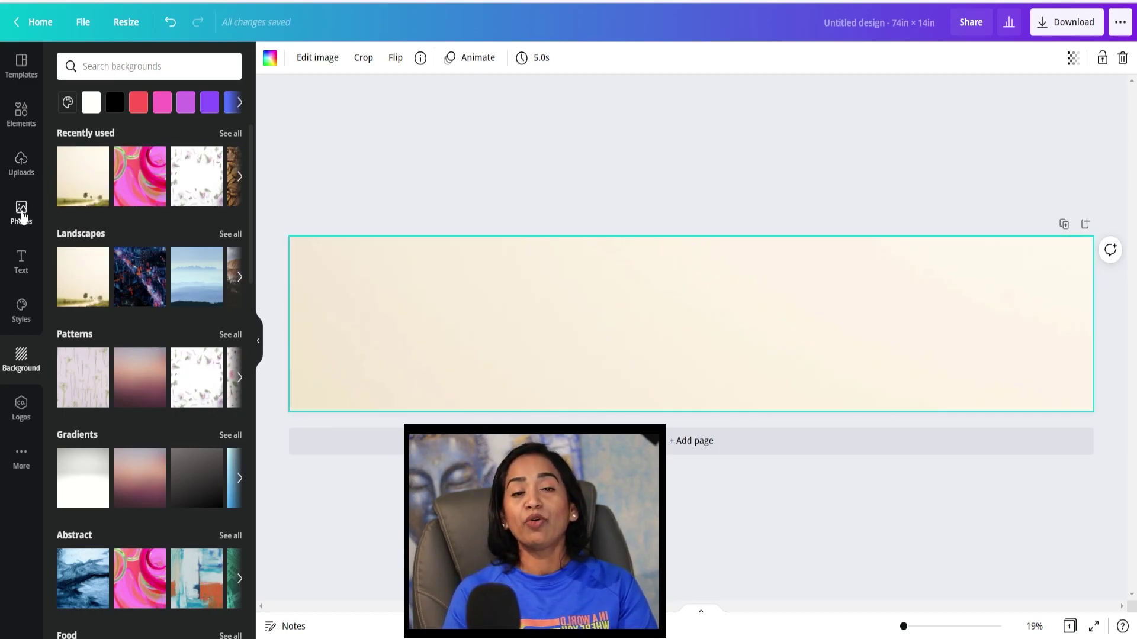
- Add the recently used plain chalkboard photo to the banner and delete the pale landscape background
left_click(22, 217)
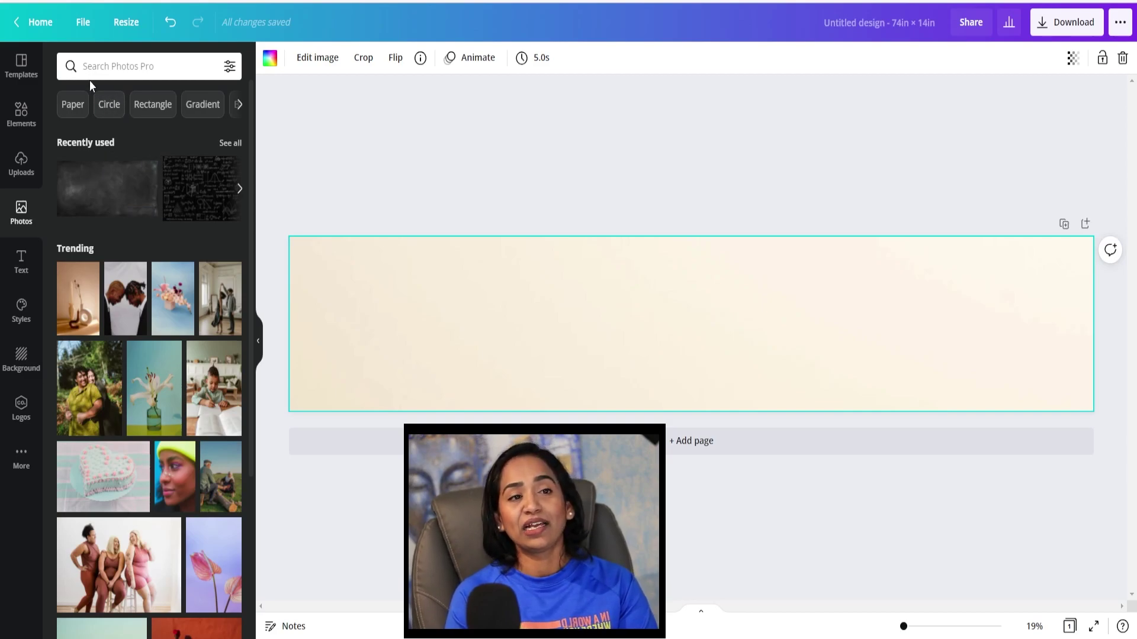
left_click(104, 190)
left_click(1028, 277)
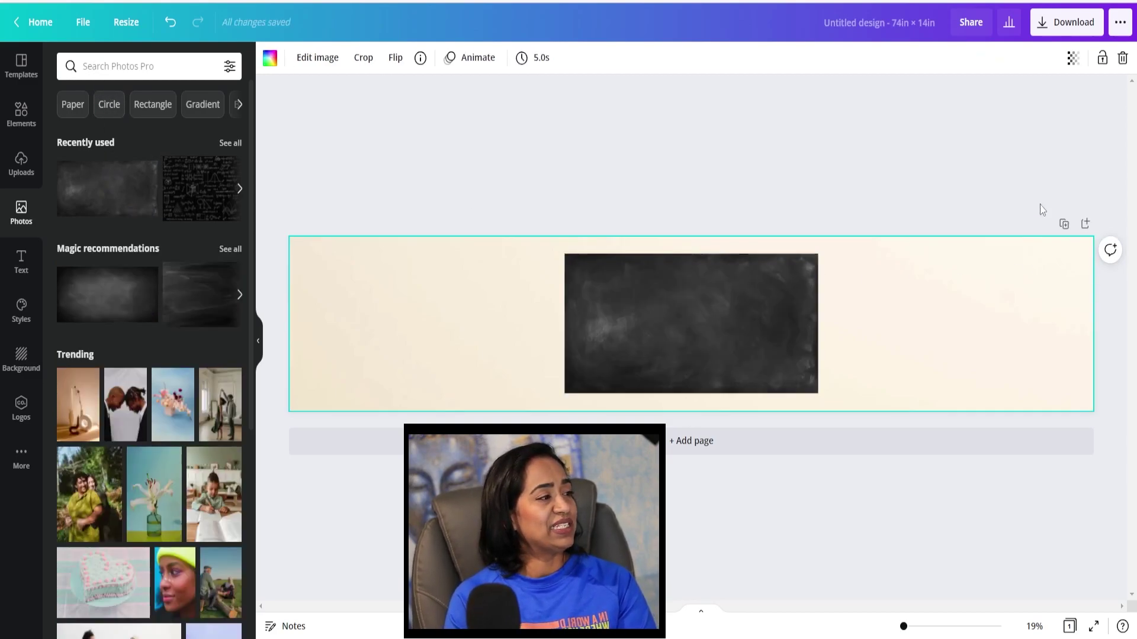
left_click(1124, 58)
- Stretch the chalkboard photo on all four sides so it covers the whole banner
left_click(807, 324)
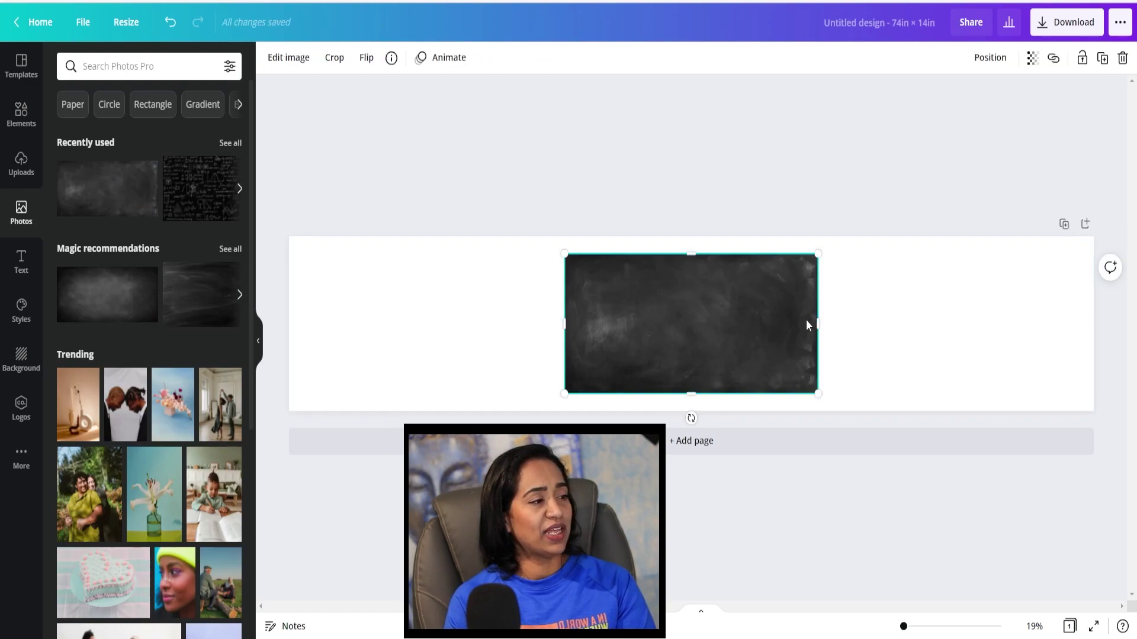
left_click_drag(816, 320, 1094, 322)
left_click_drag(562, 326, 289, 358)
left_click_drag(688, 255, 693, 237)
left_click_drag(691, 395, 695, 411)
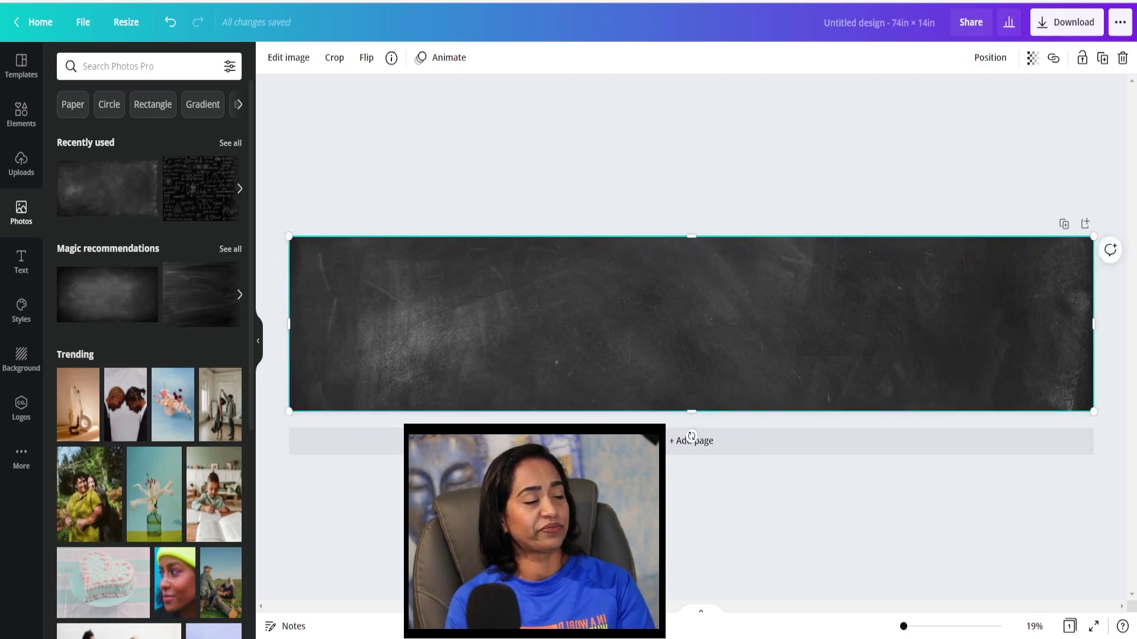
key("Escape")
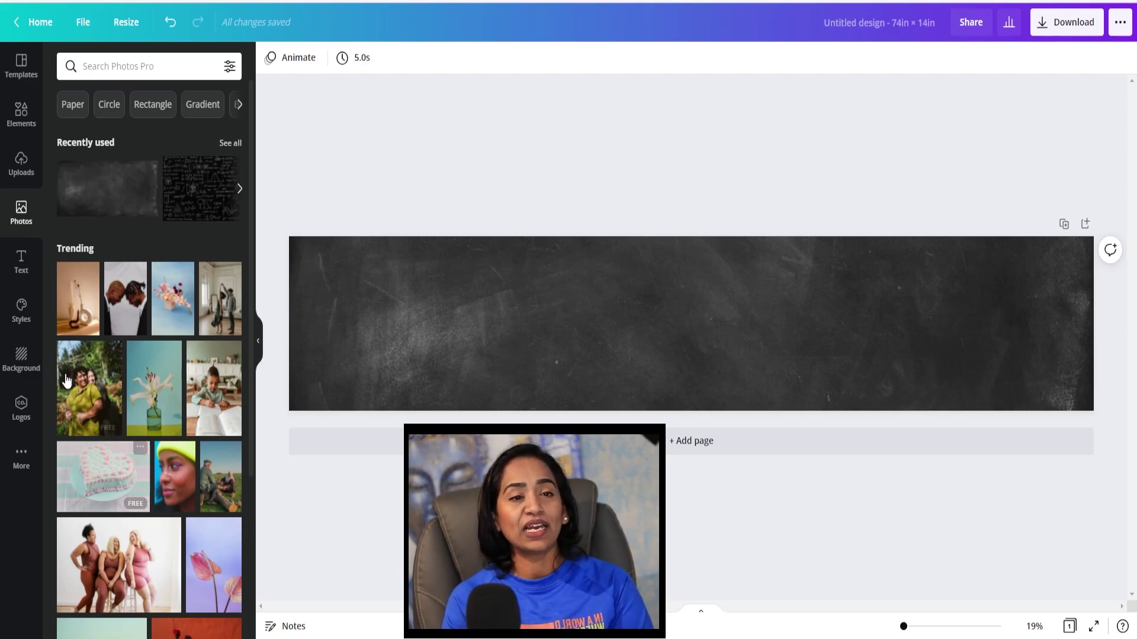
- Search the elements for "math" and insert the handwritten formulas graphic
left_click(18, 114)
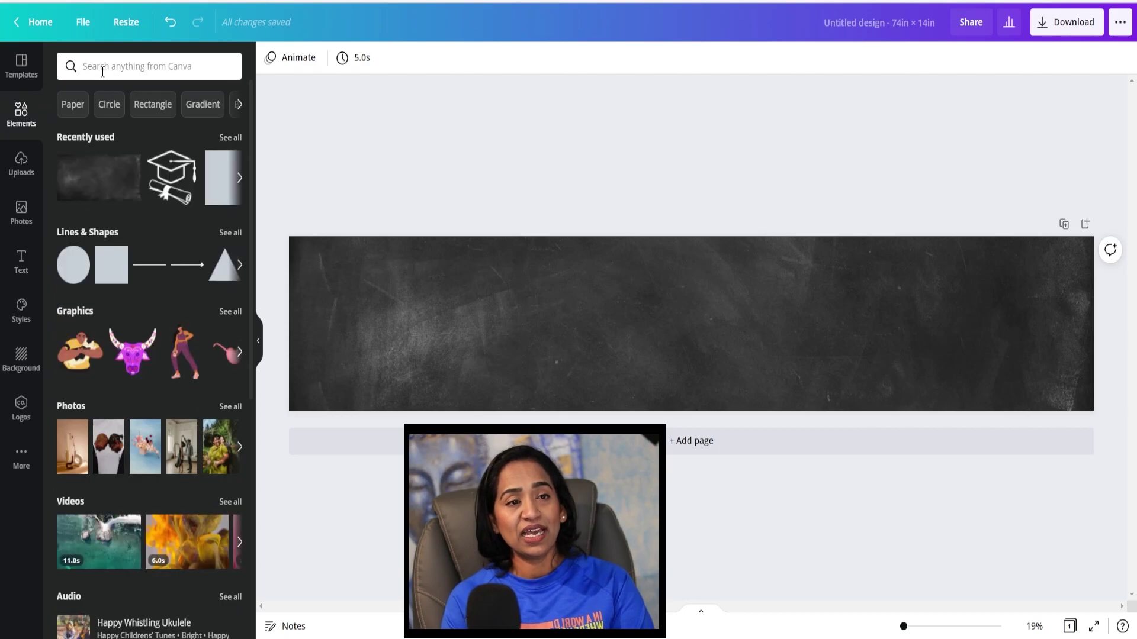
left_click(102, 70)
left_click(95, 154)
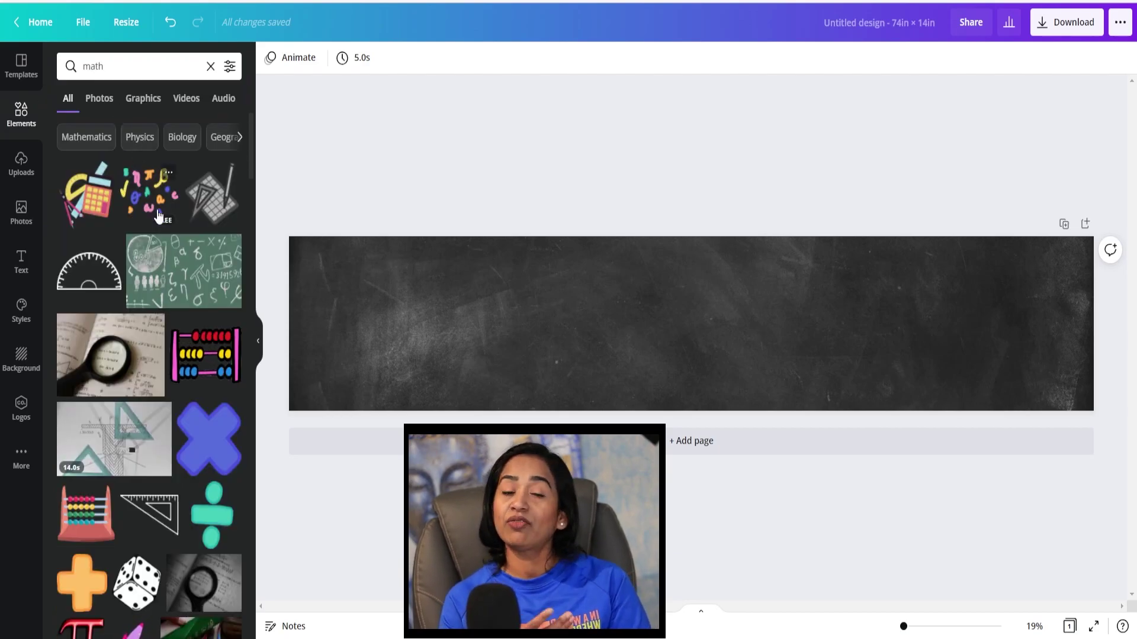
scroll(170, 260, "down", 1)
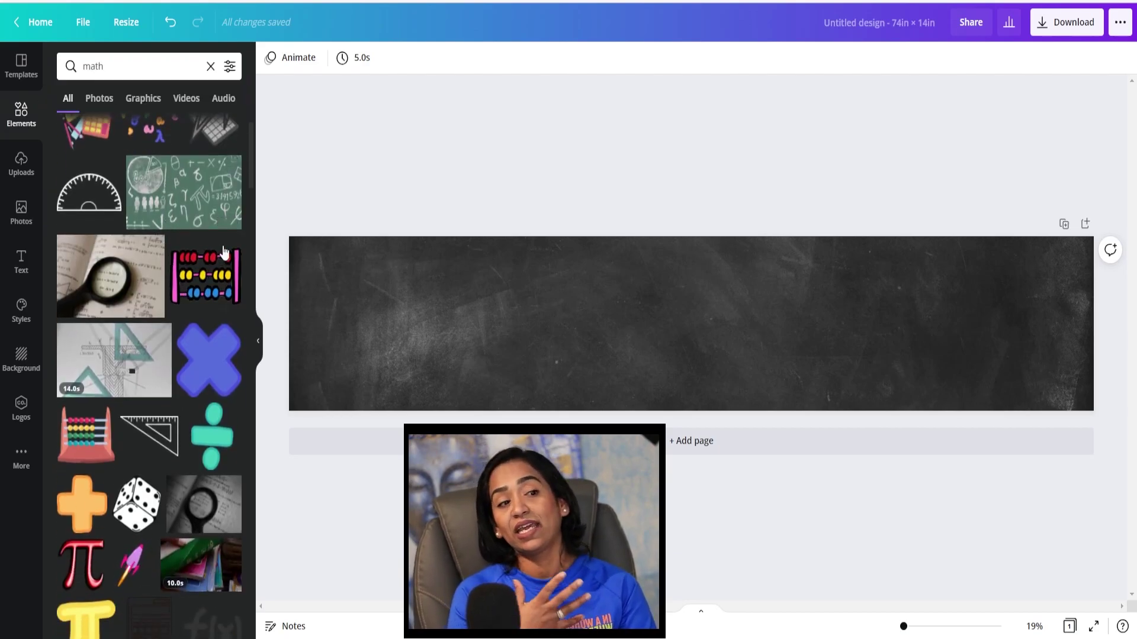
scroll(187, 375, "down", 4)
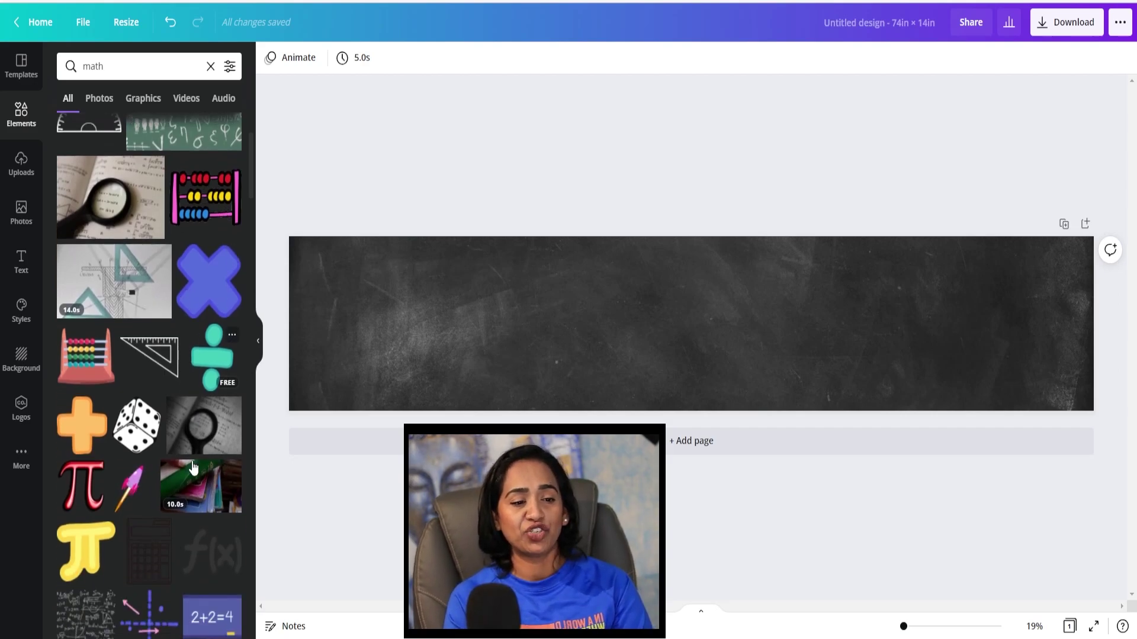
left_click(87, 390)
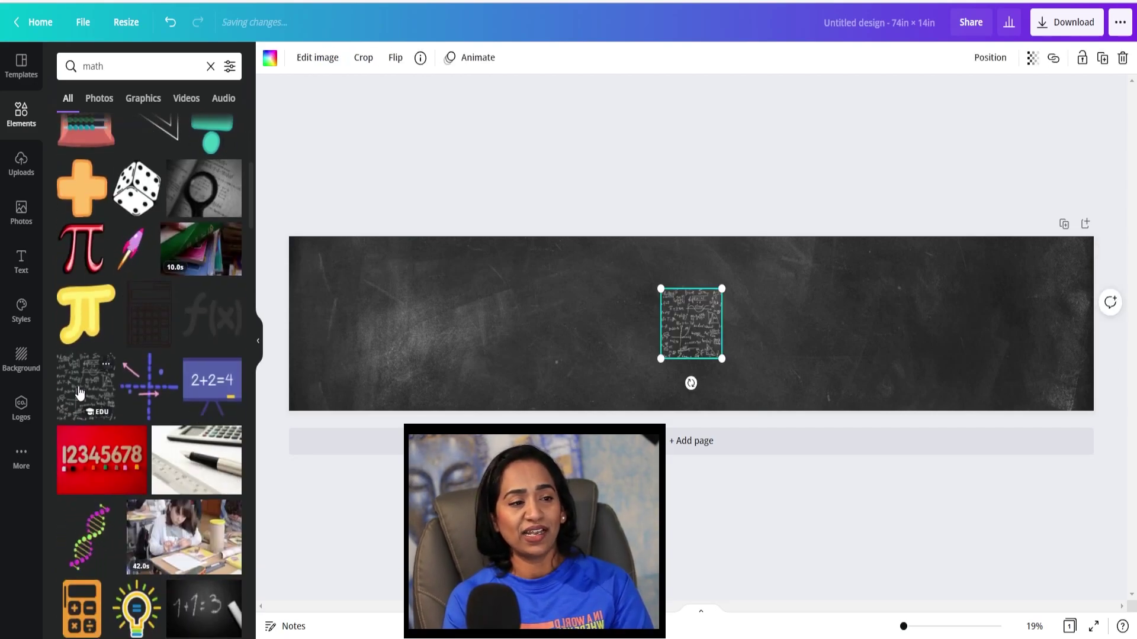
- Enlarge the formulas graphic from the banner's upper-left corner to cover its left third and set its transparency to 18
left_click_drag(701, 317, 327, 265)
left_click_drag(350, 312, 578, 568)
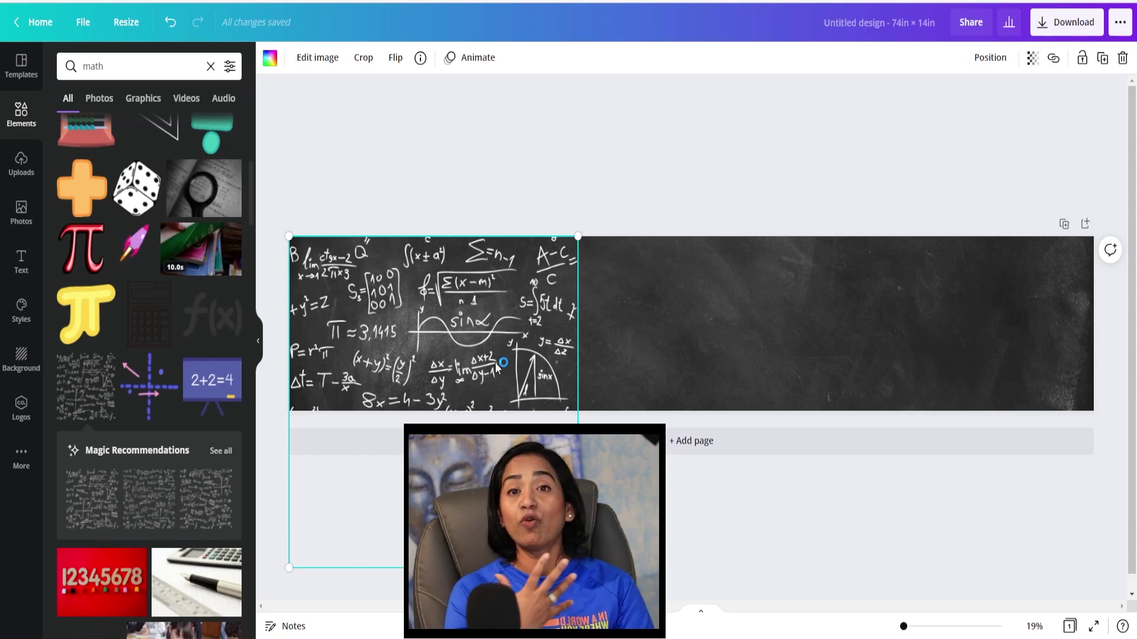
left_click(1032, 59)
left_click_drag(992, 100, 934, 104)
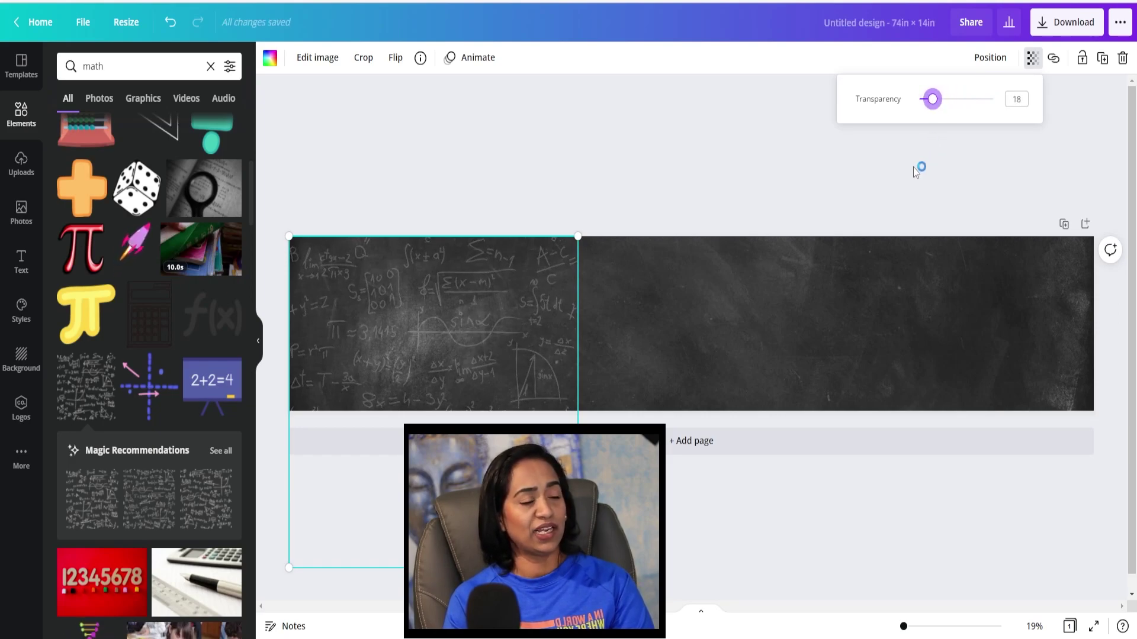
left_click(790, 154)
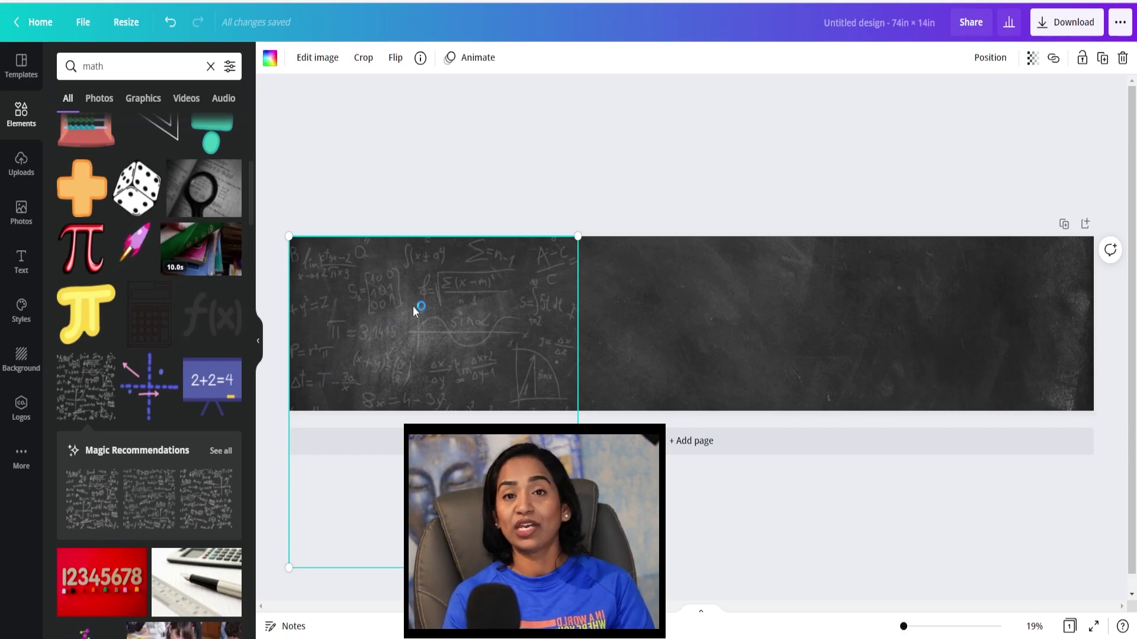
- Duplicate the formulas graphic and place the copies side by side to fill the middle and right of the banner
left_click(1103, 59)
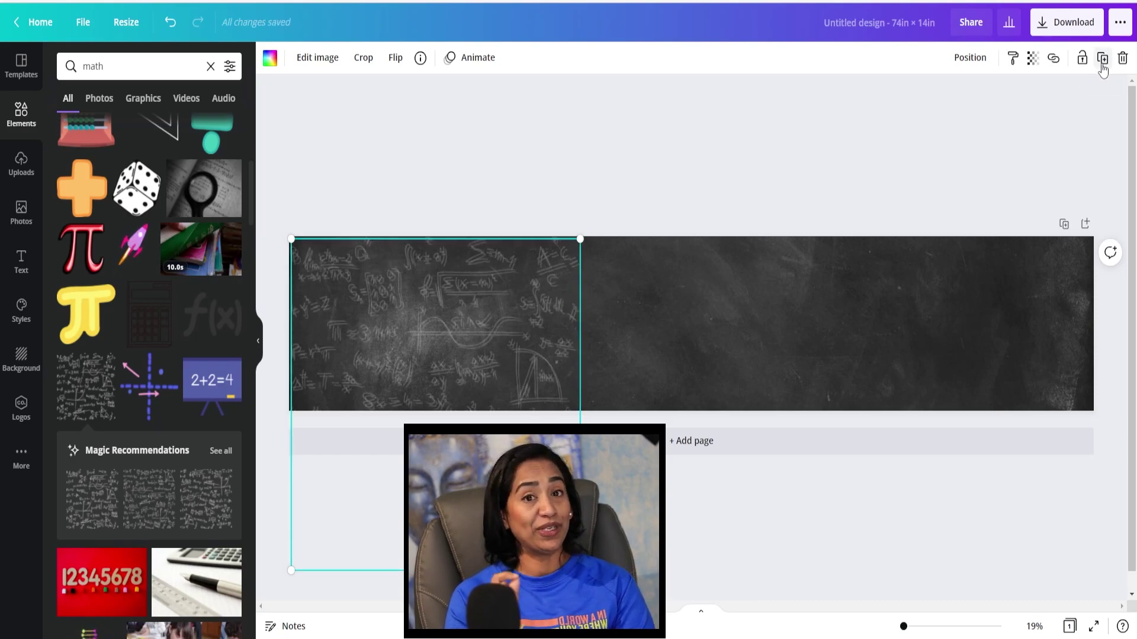
left_click_drag(523, 333, 1038, 320)
left_click_drag(507, 317, 785, 314)
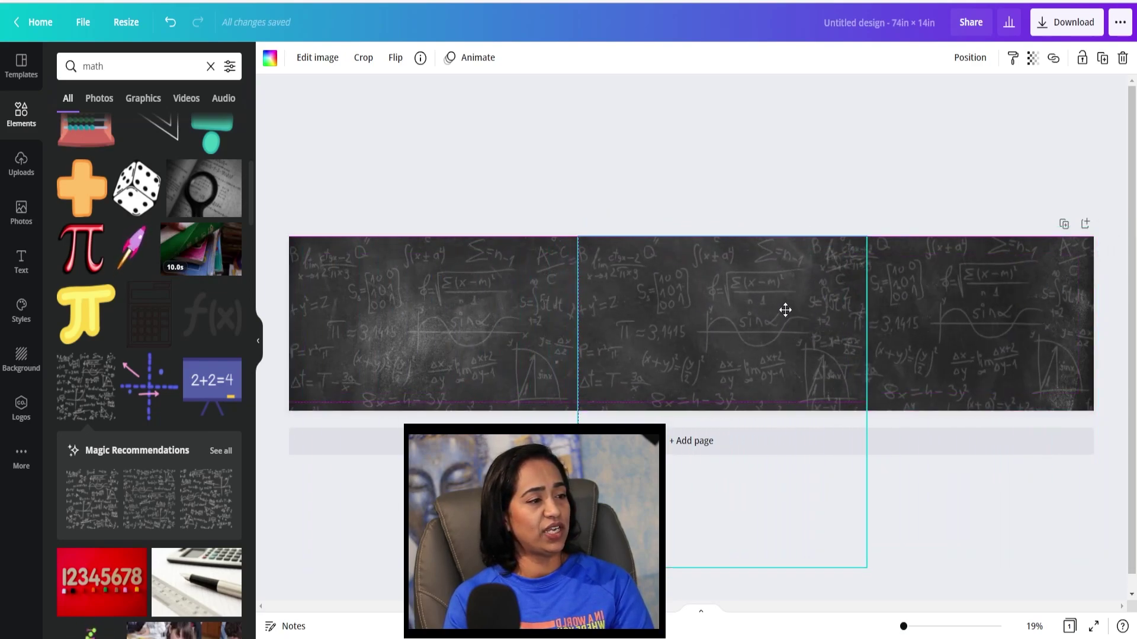
left_click_drag(933, 320, 986, 318)
left_click(922, 174)
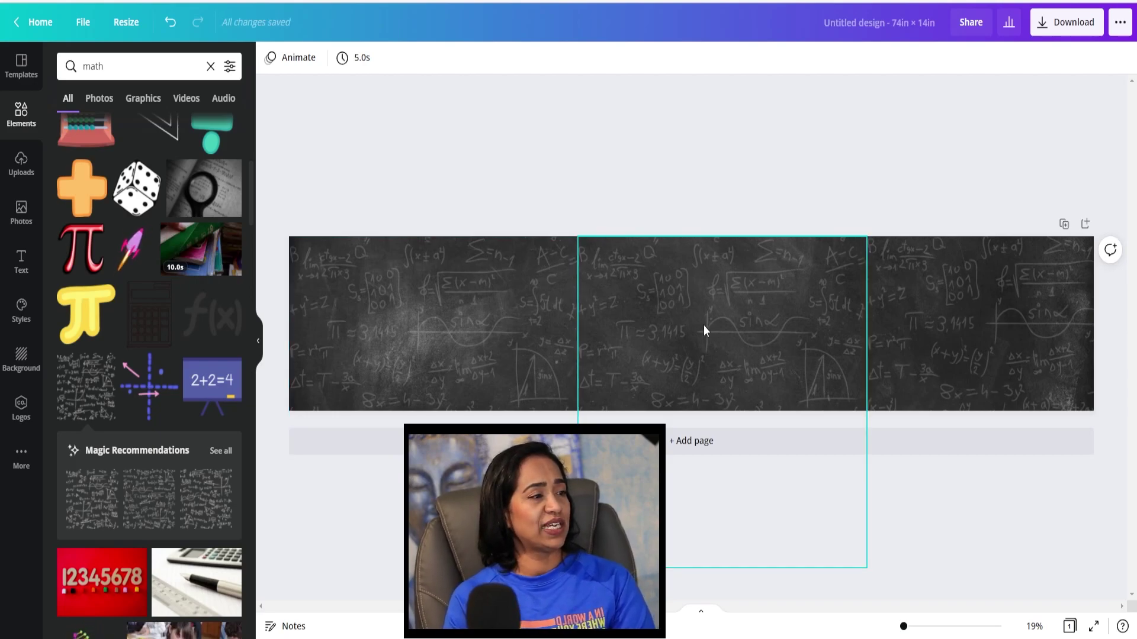
- Fade the formulas graphics further, setting the rightmost copy's transparency to 9
left_click(982, 316)
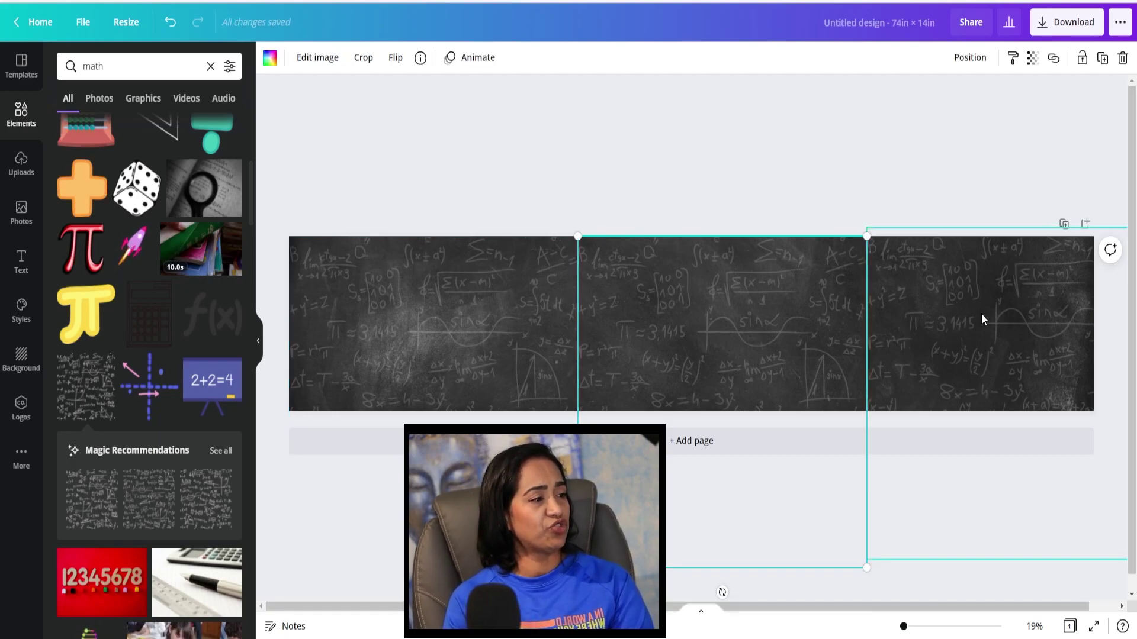
left_click(1033, 61)
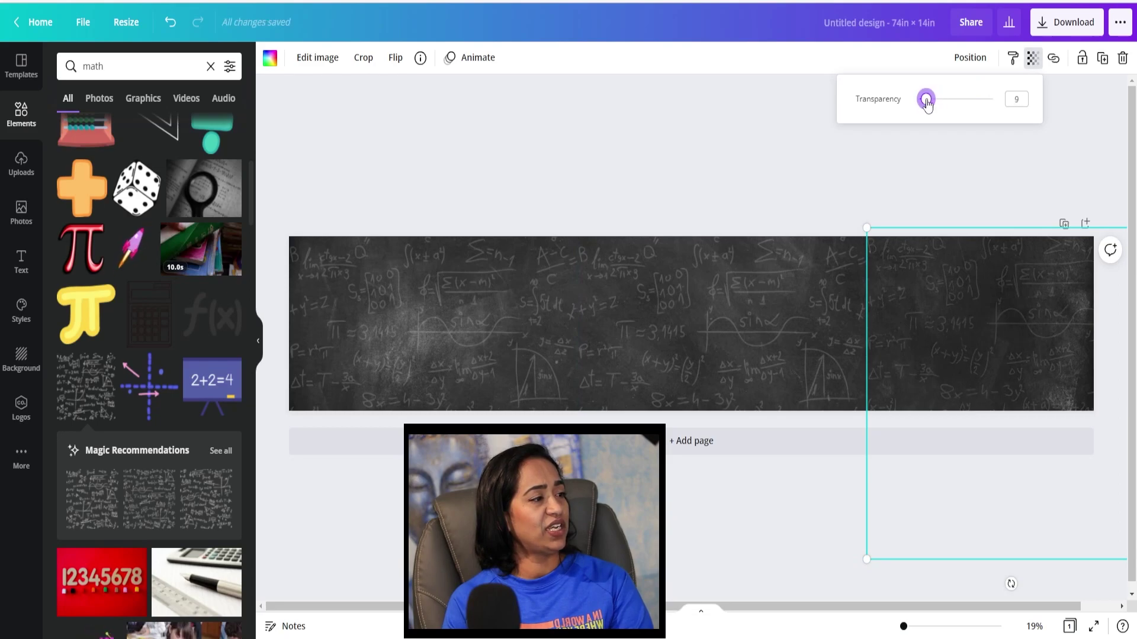
left_click(765, 156)
- Lock the faded formulas graphics in place across the banner
left_click(414, 332)
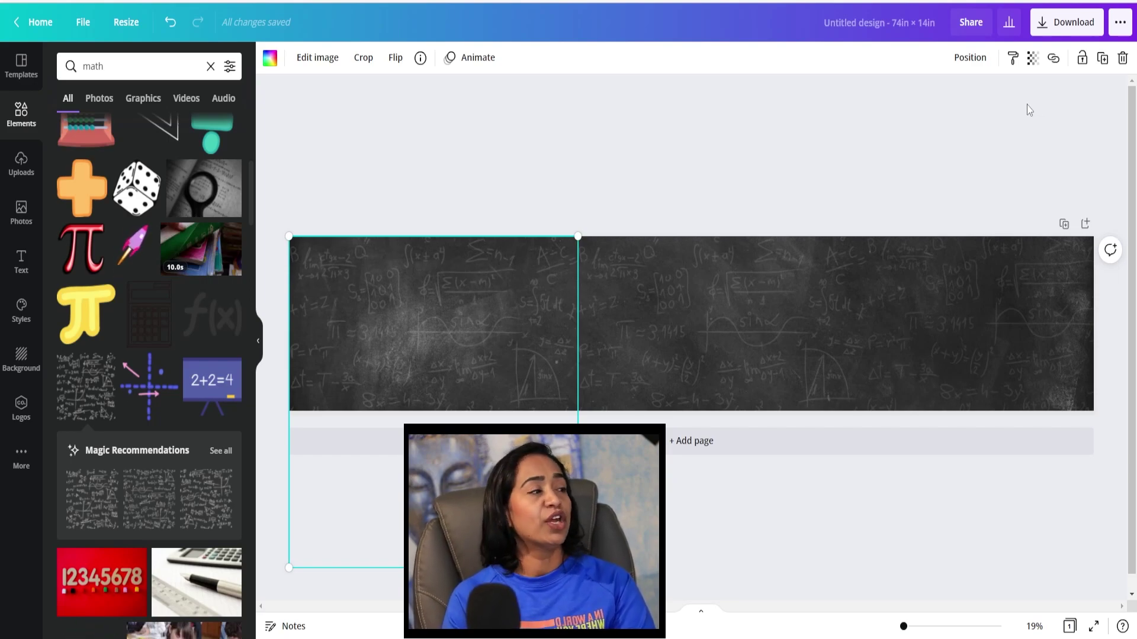
left_click(640, 308)
left_click(1083, 68)
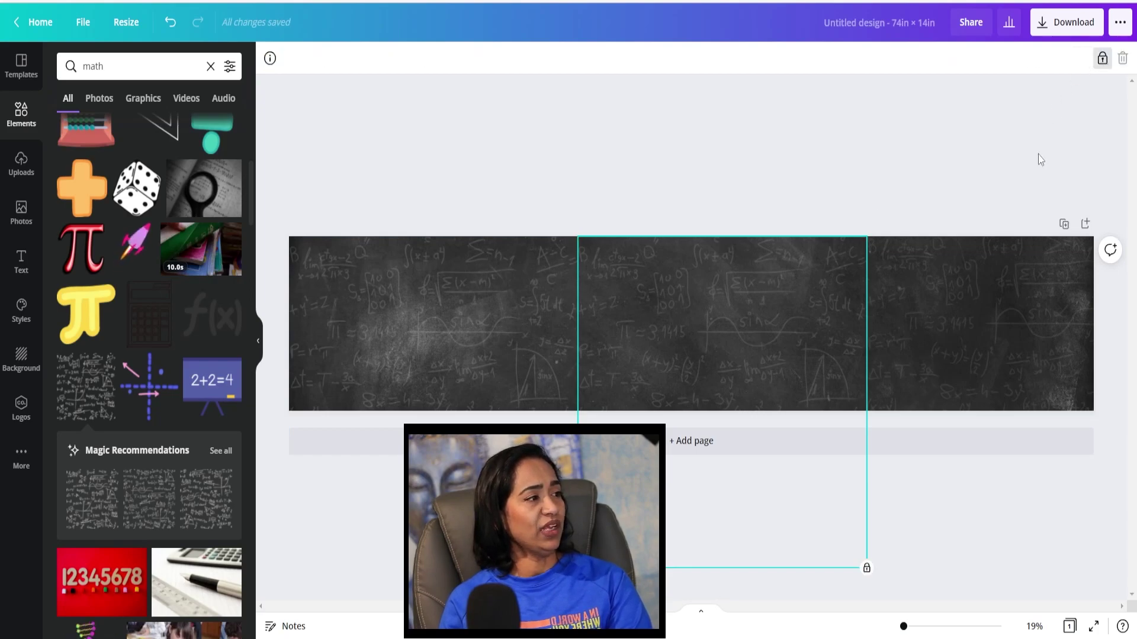
left_click(986, 339)
left_click(1083, 65)
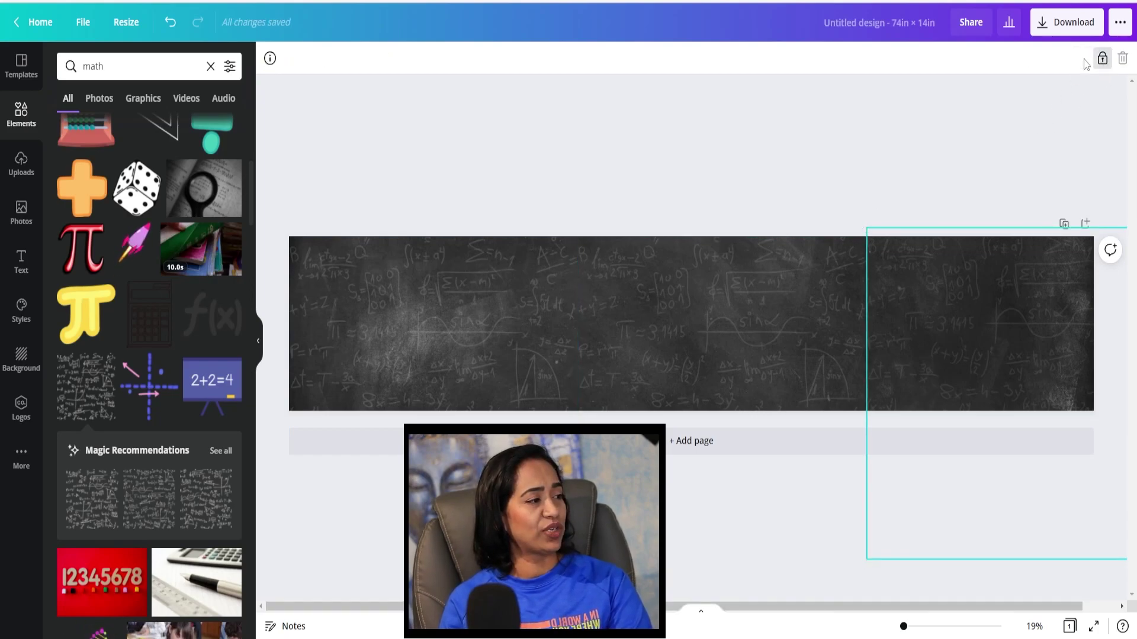
left_click(723, 159)
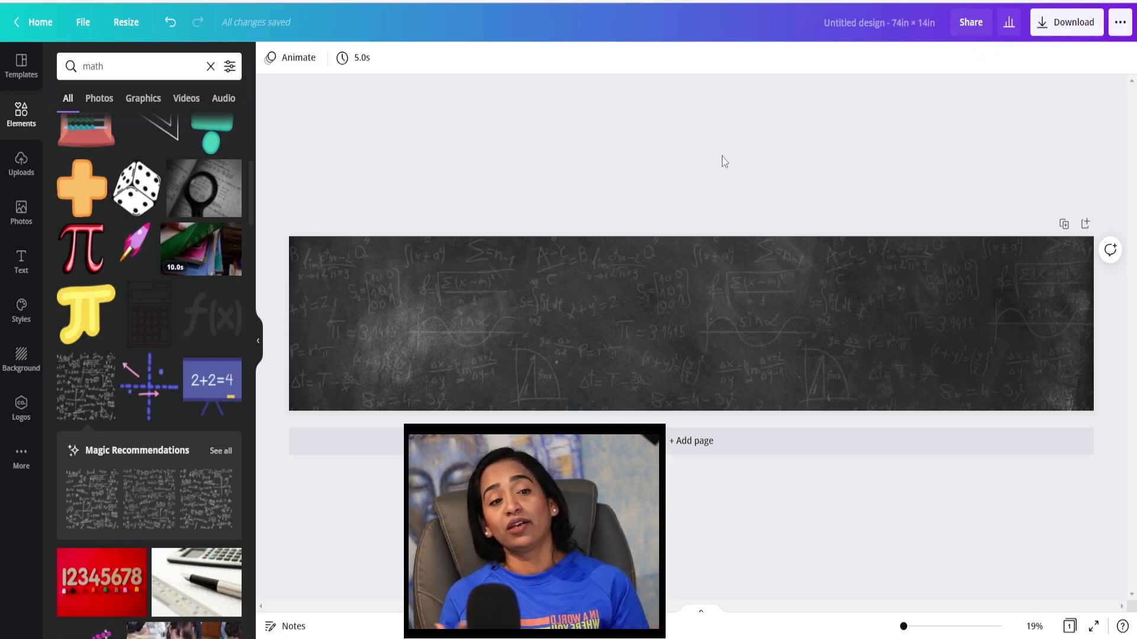
- Add the uploaded cut-out photo of the woman with both palms raised to the banner
scroll(167, 277, "down", 3)
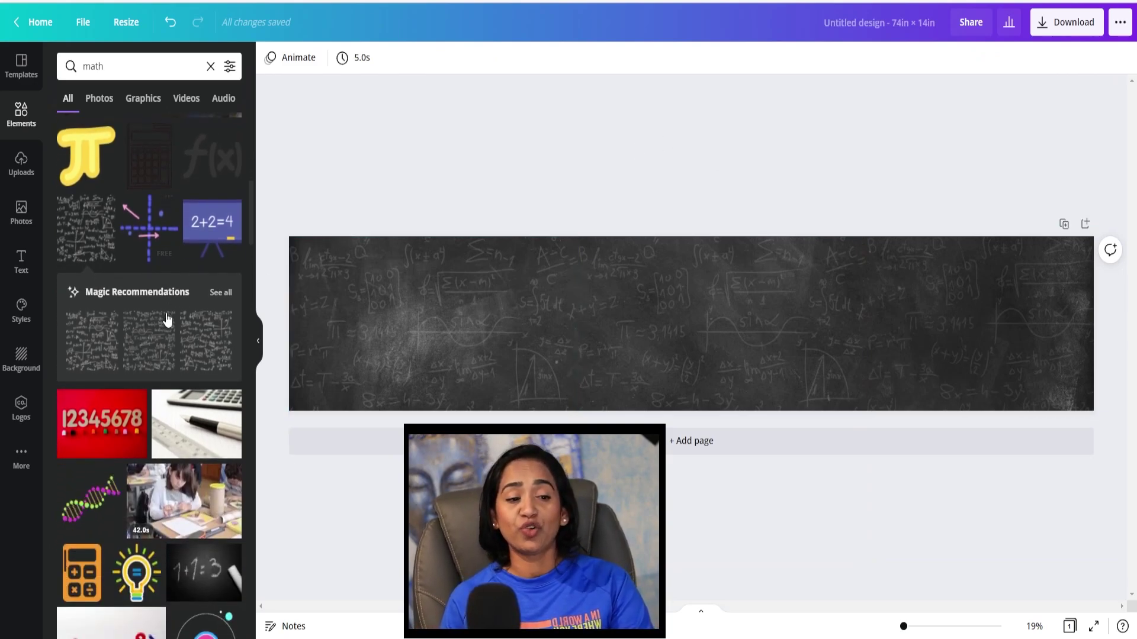
scroll(170, 356, "up", 5)
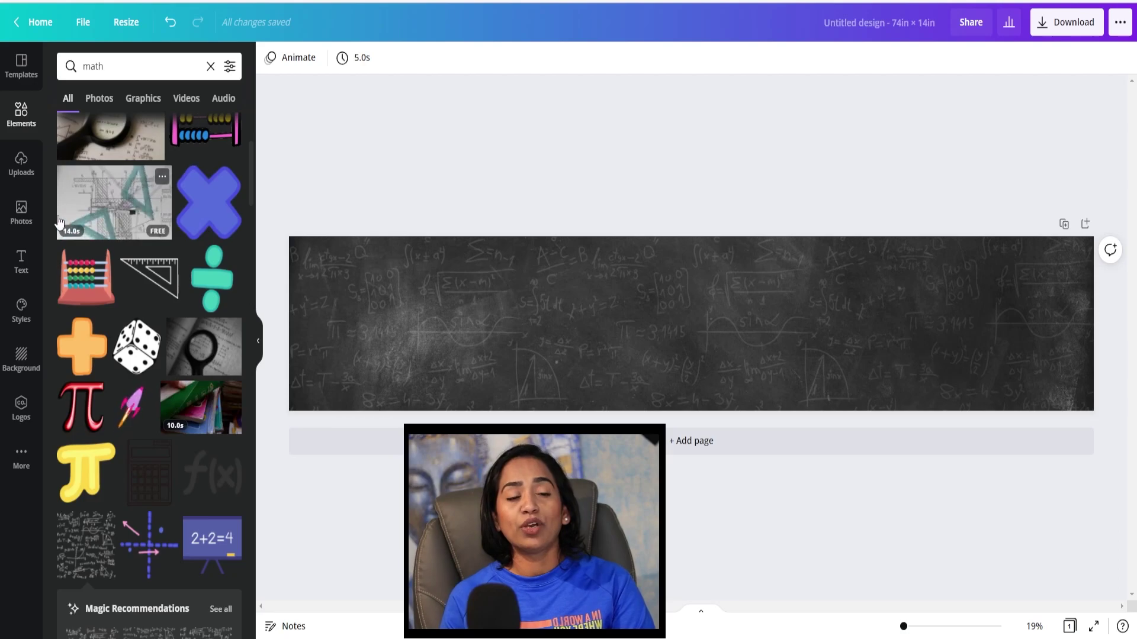
left_click(18, 219)
left_click(20, 170)
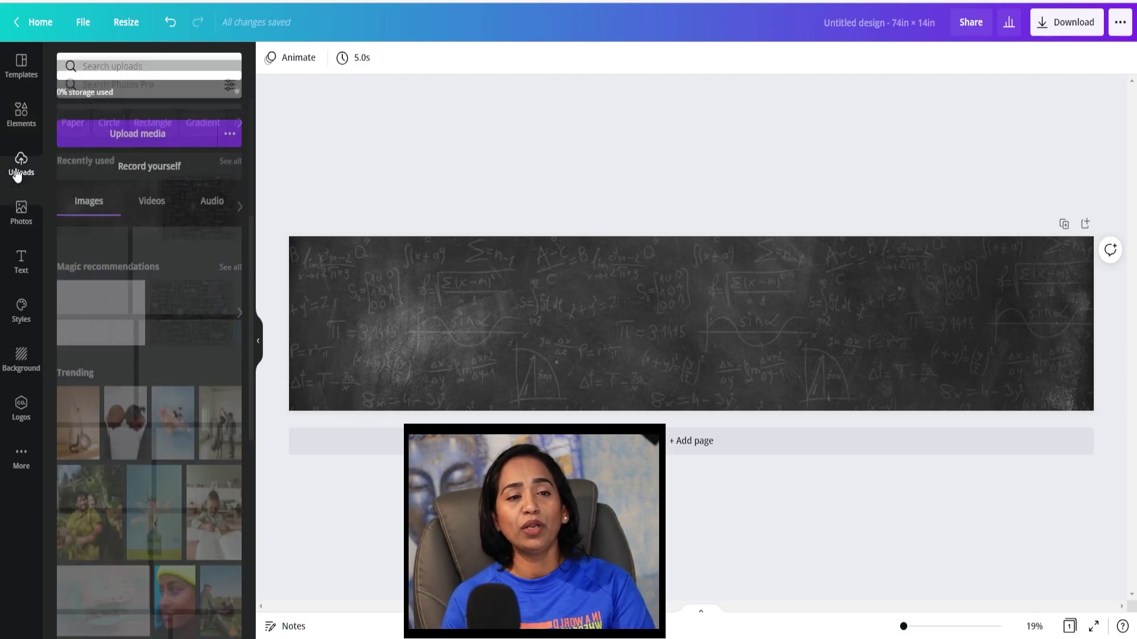
scroll(102, 258, "down", 15)
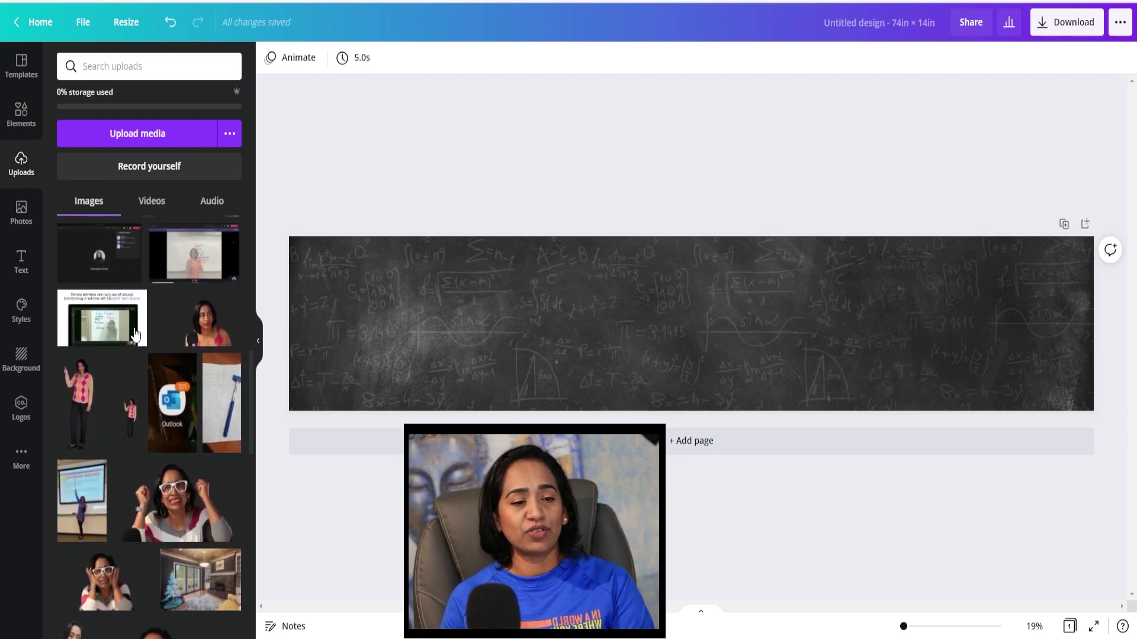
scroll(135, 335, "down", 3)
left_click(132, 332)
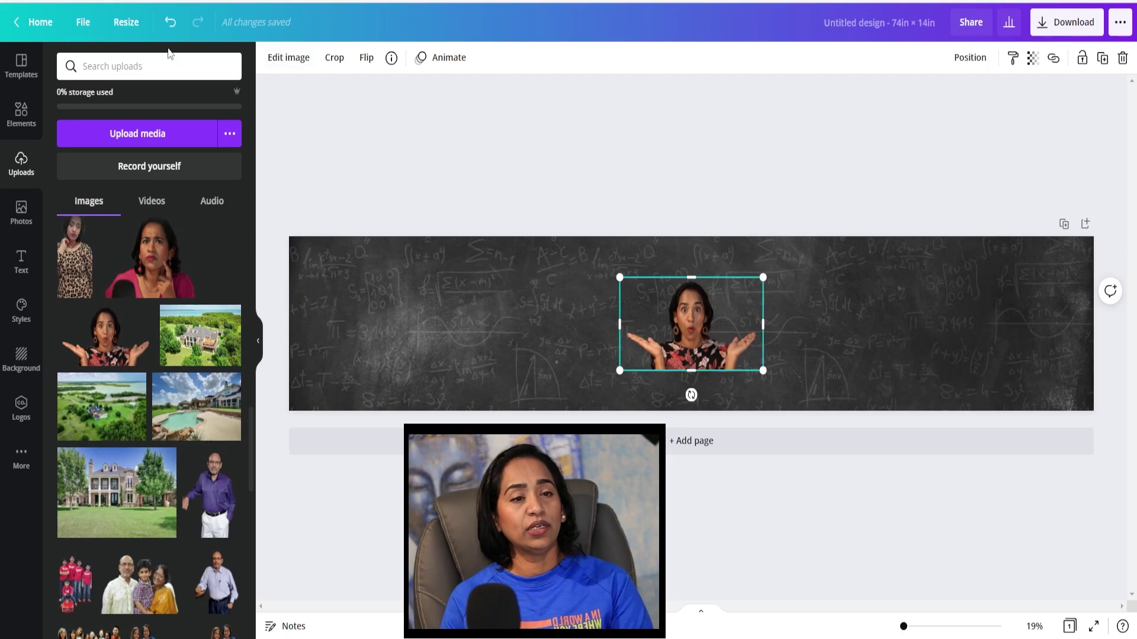
- Enlarge the woman's photo to nearly the banner's height and place it at the right end, resting on the bottom edge
left_click(20, 118)
left_click_drag(764, 277, 855, 173)
left_click_drag(765, 321, 978, 361)
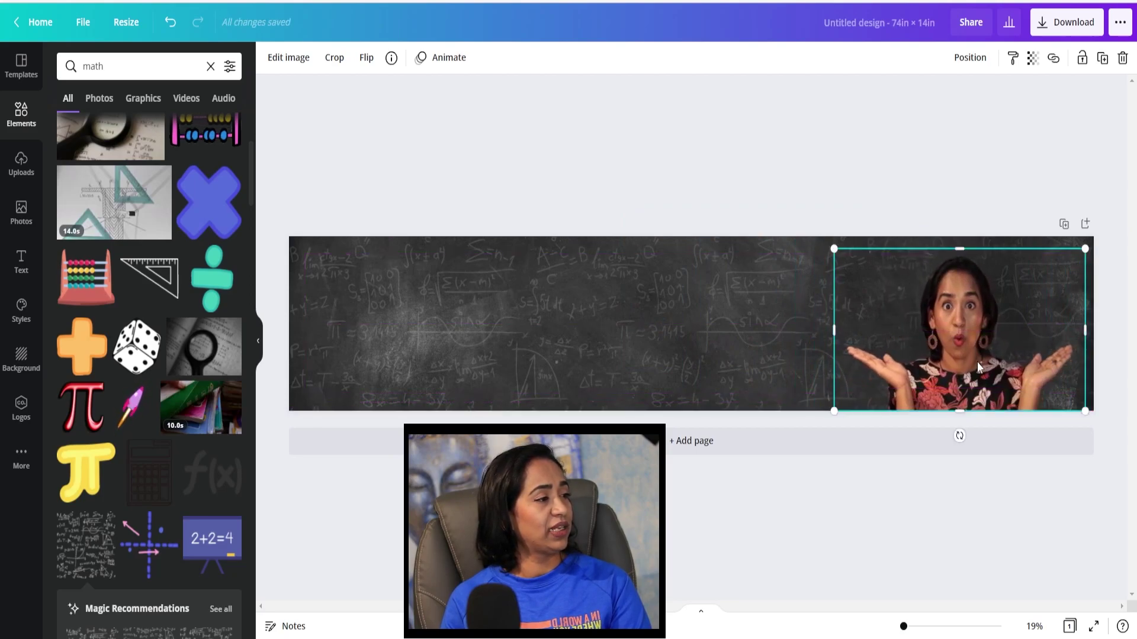
left_click(869, 140)
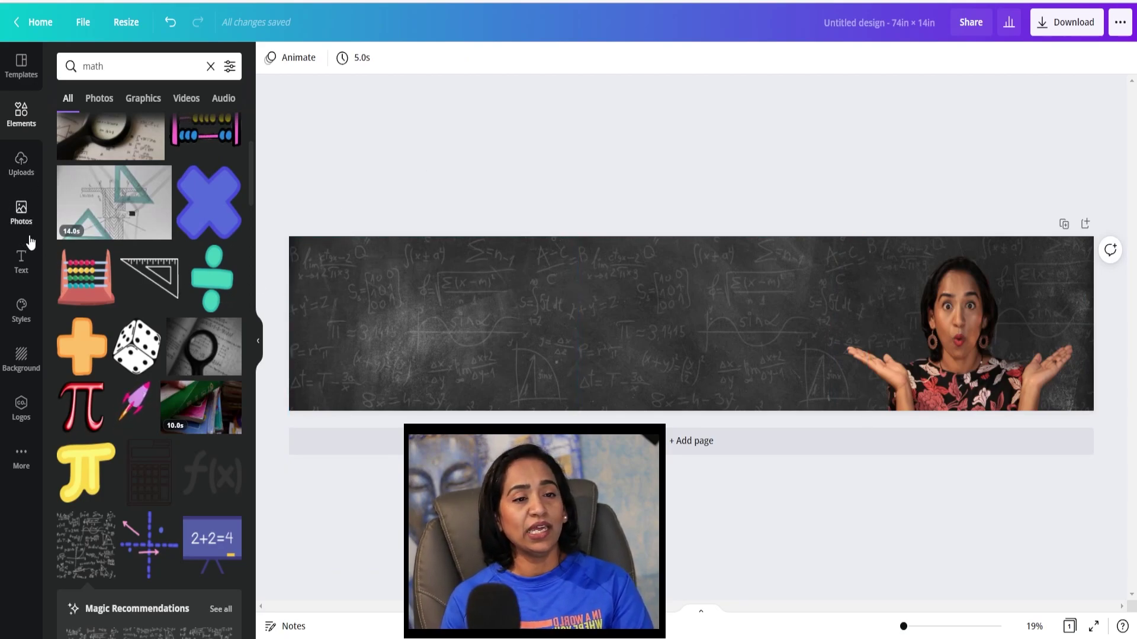
- Add a square shape and reshape it into a thin strip spanning the full width of the banner's top edge
left_click(22, 112)
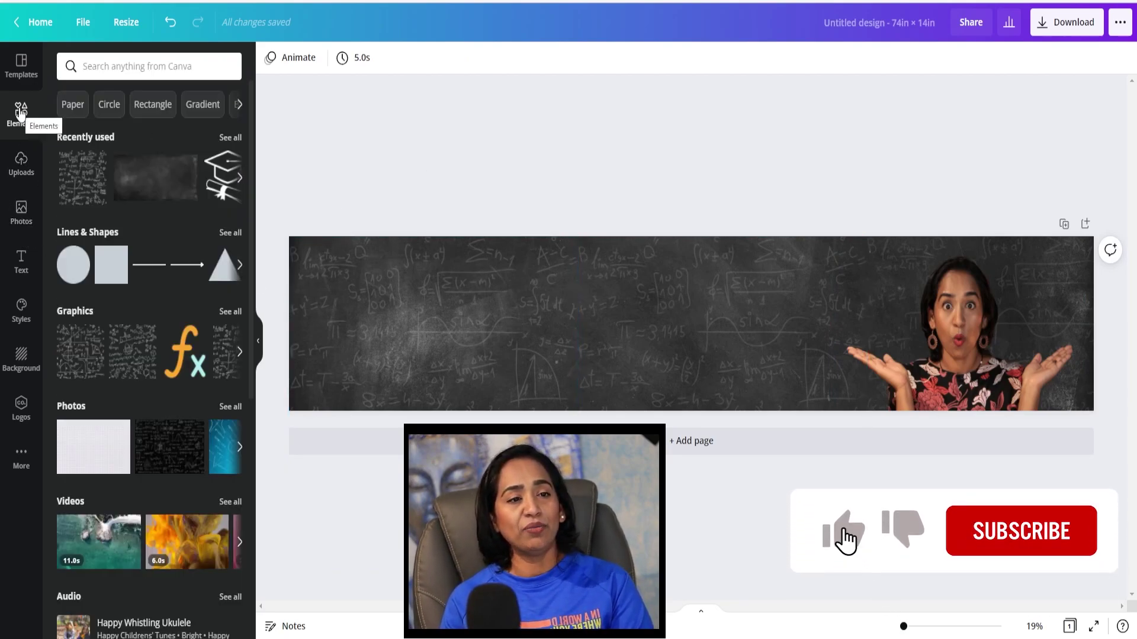
left_click(109, 265)
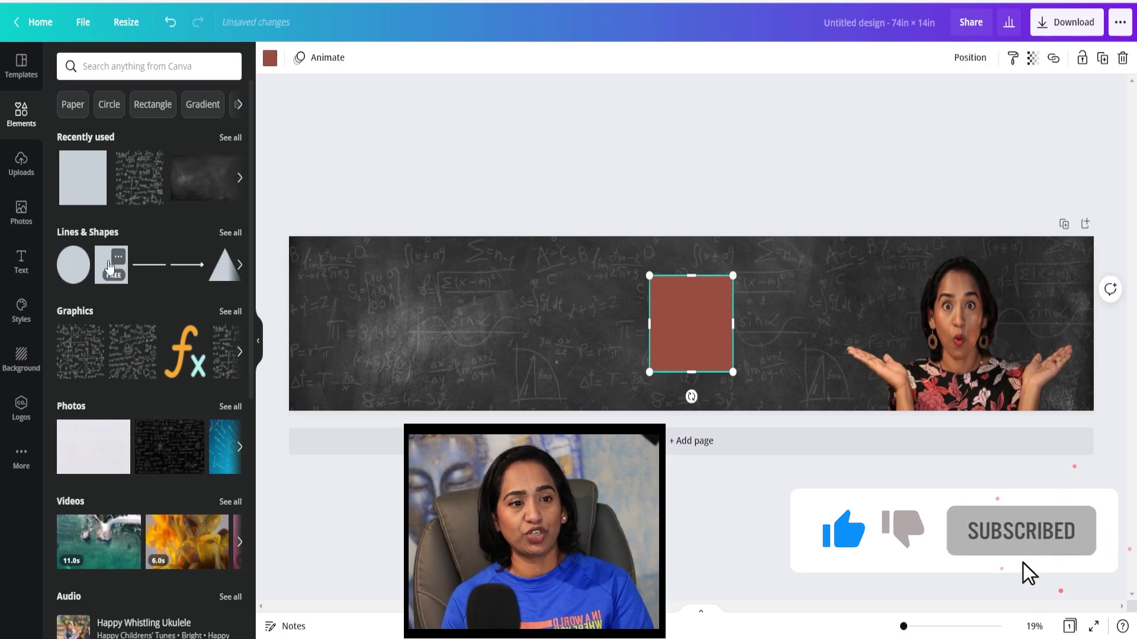
left_click_drag(682, 314, 322, 271)
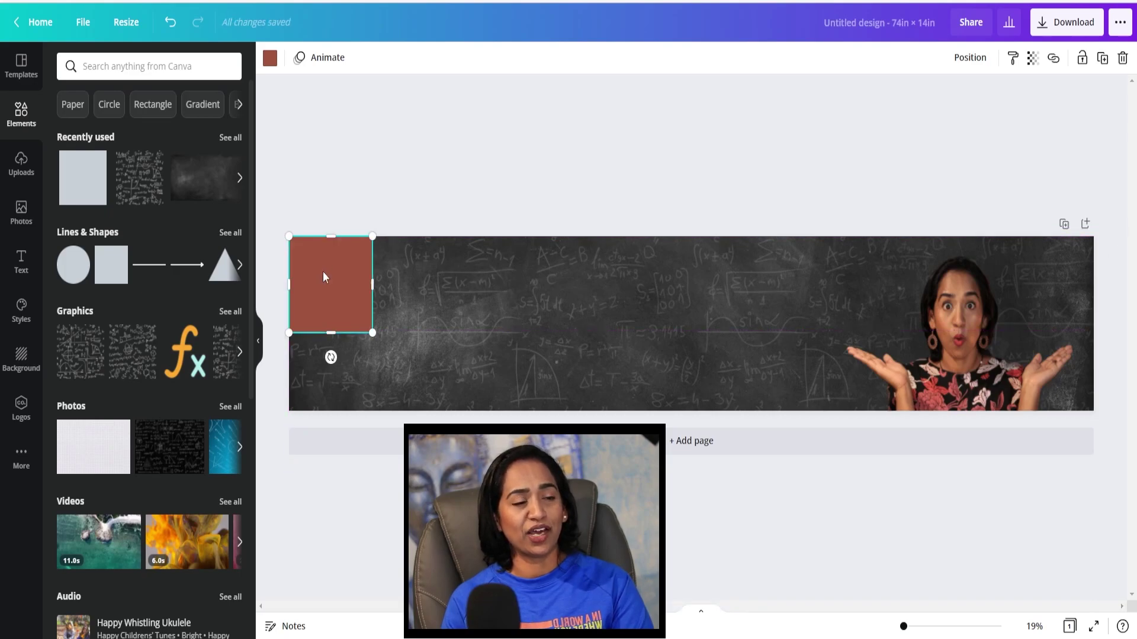
left_click_drag(331, 333, 1092, 241)
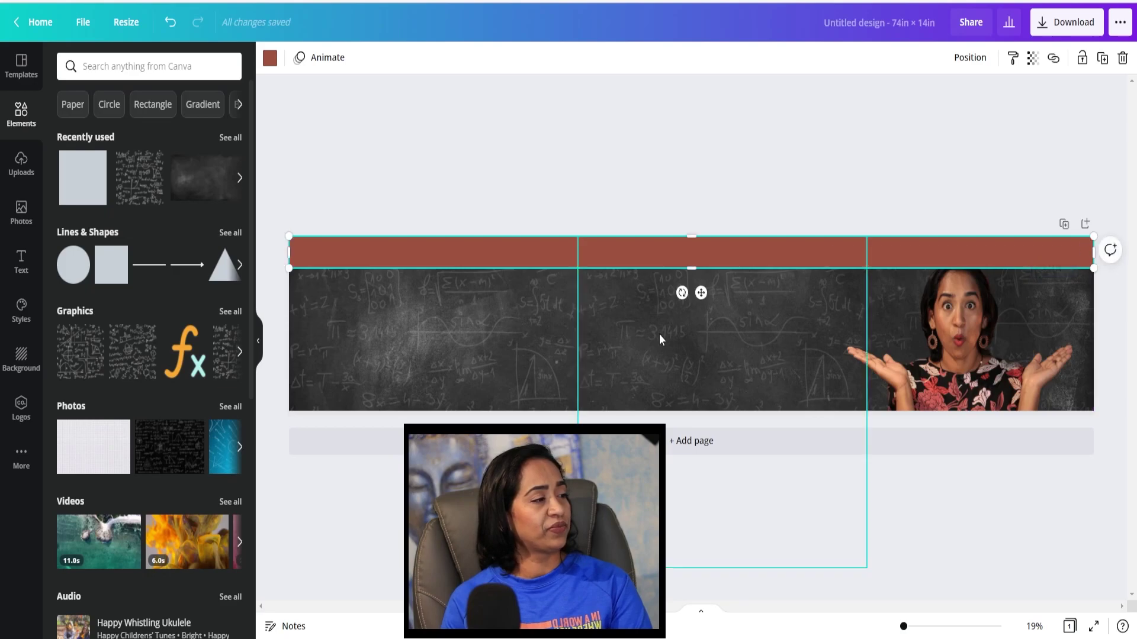
- Duplicate the brown strip and place the copy along the banner's bottom edge
left_click(1102, 58)
left_click_drag(652, 262, 652, 406)
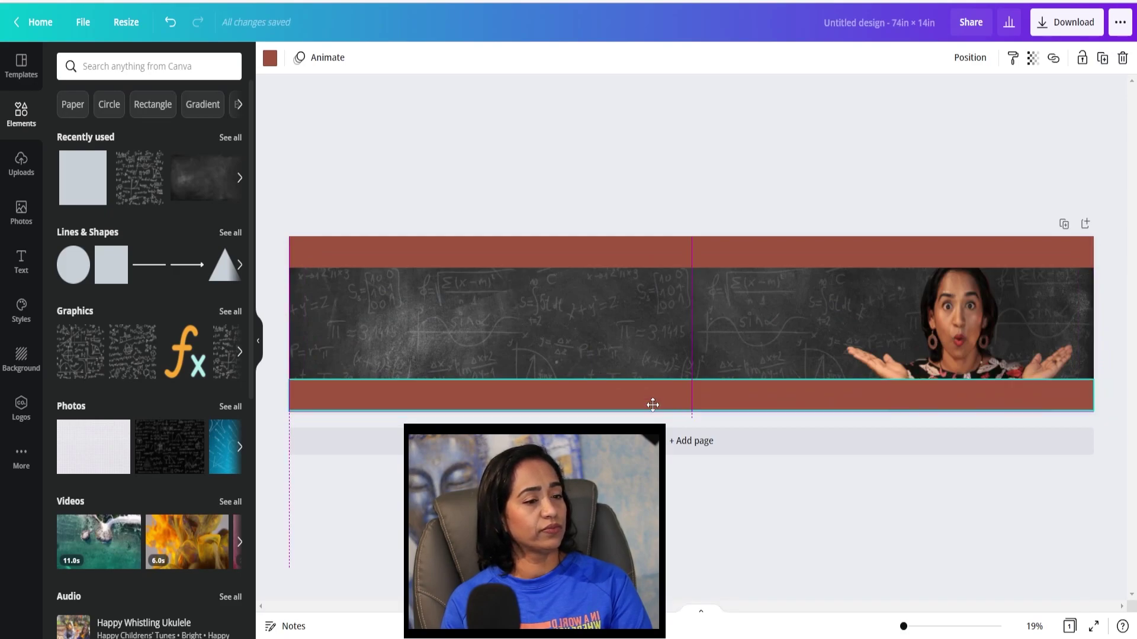
left_click(1108, 369)
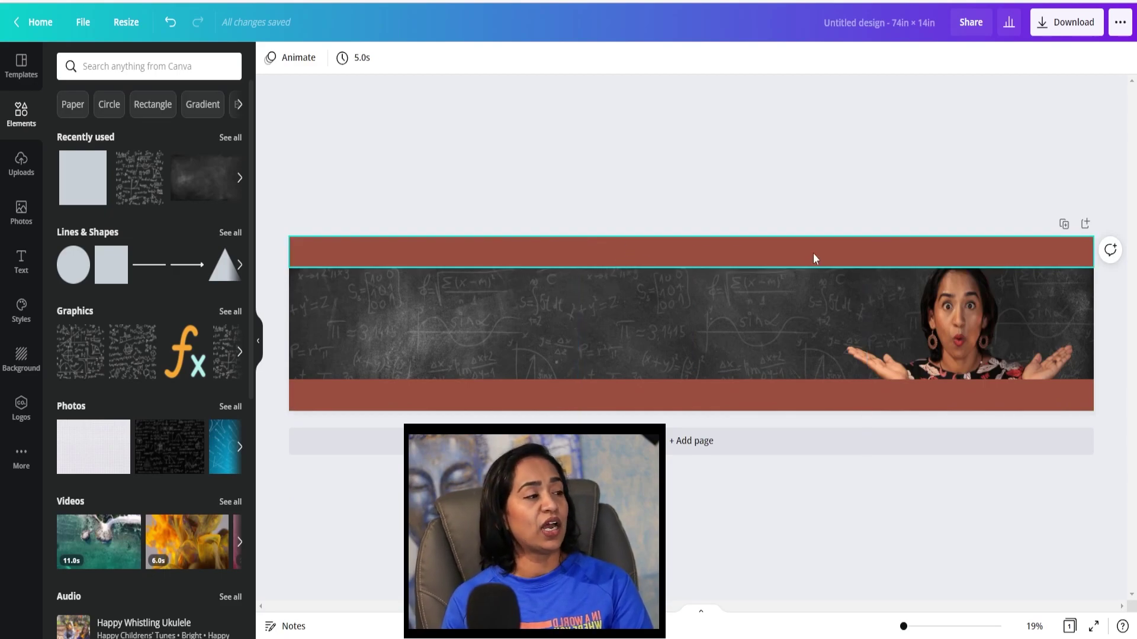
- Bring the woman's photo to the front so it overlaps both brown strips
left_click(980, 322)
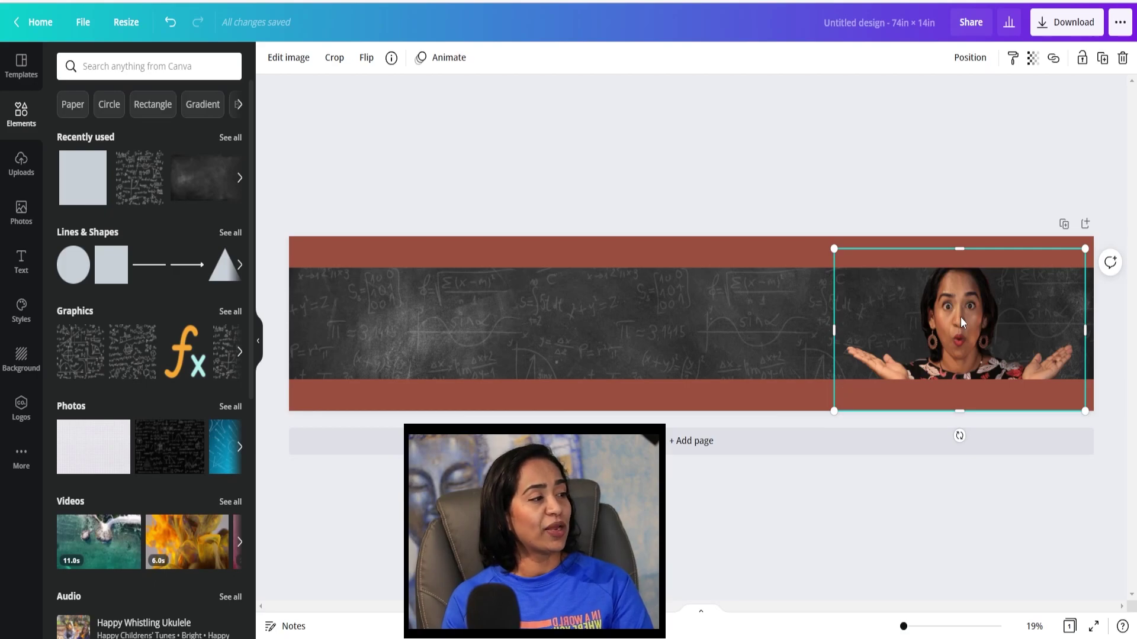
left_click(974, 61)
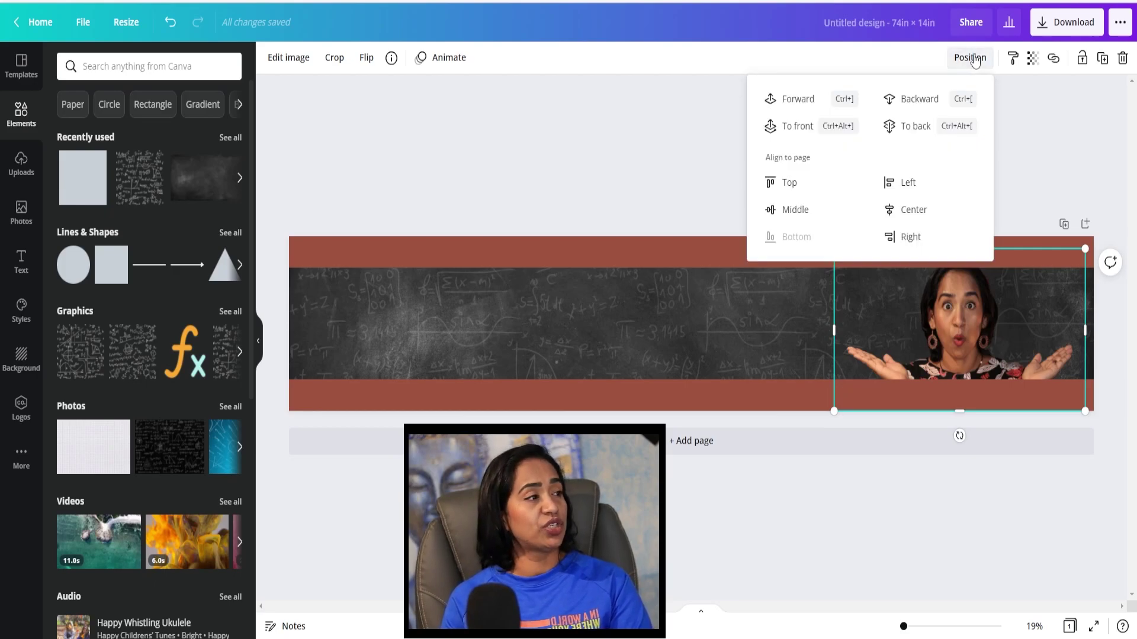
left_click(808, 130)
left_click(1067, 105)
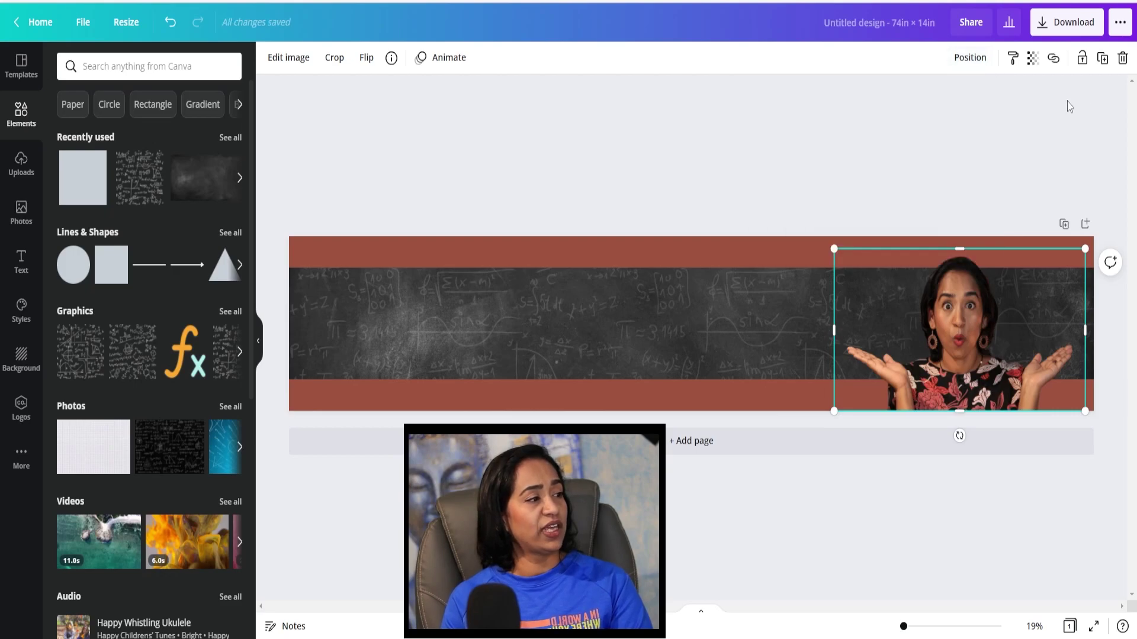
- Lock the top and bottom brown strips in place
left_click(615, 260)
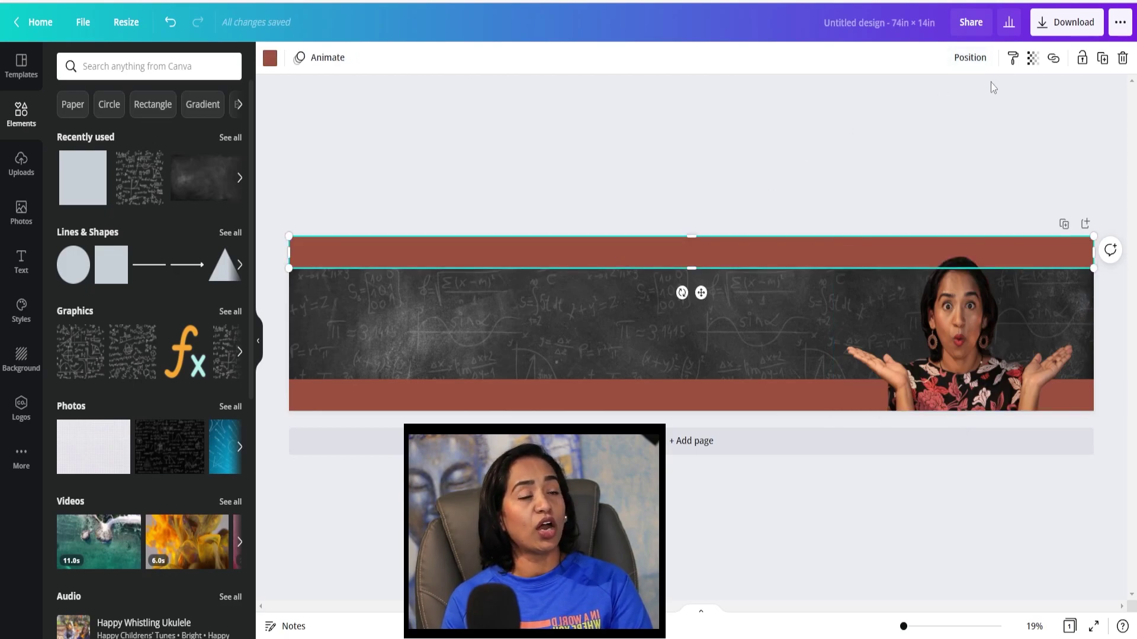
left_click(1082, 57)
left_click(495, 398)
left_click(1083, 59)
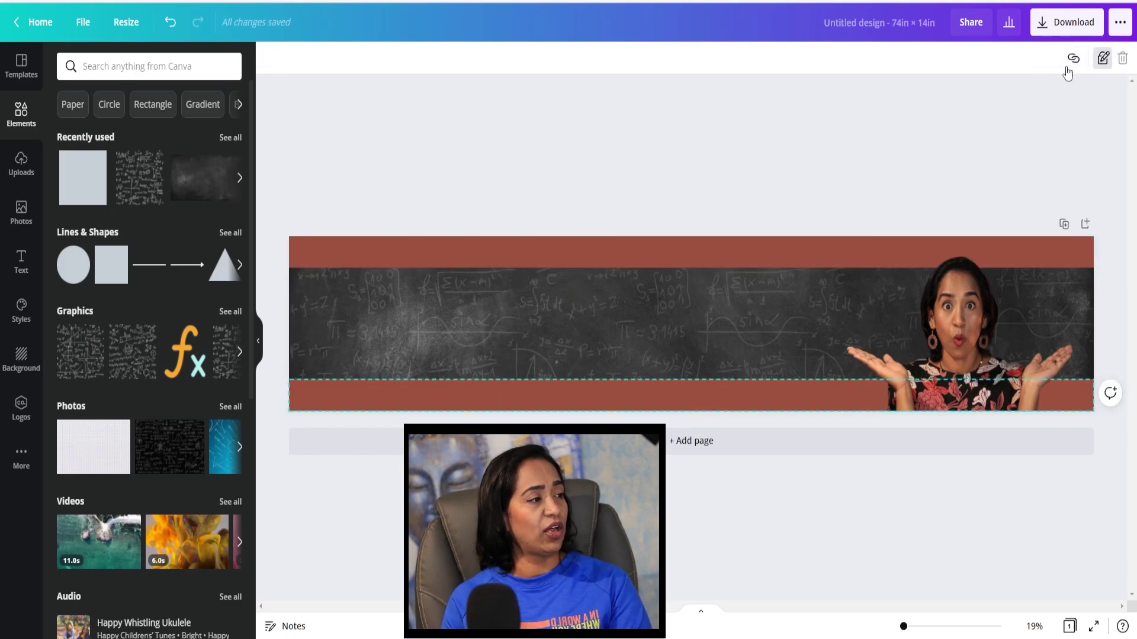
- Nudge the woman's photo slightly to the left at the banner's right end
left_click(958, 303)
left_click_drag(957, 304, 954, 301)
left_click(943, 162)
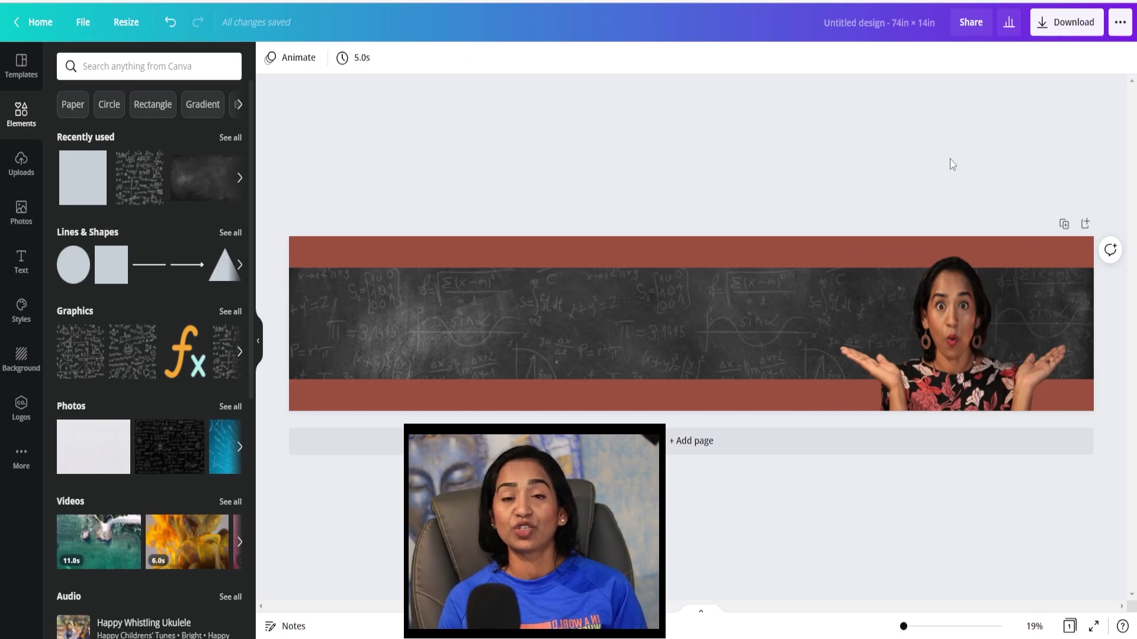
- Add a subheading that welcomes visitors to the teacher's Math Class, including the teacher's name
left_click(22, 264)
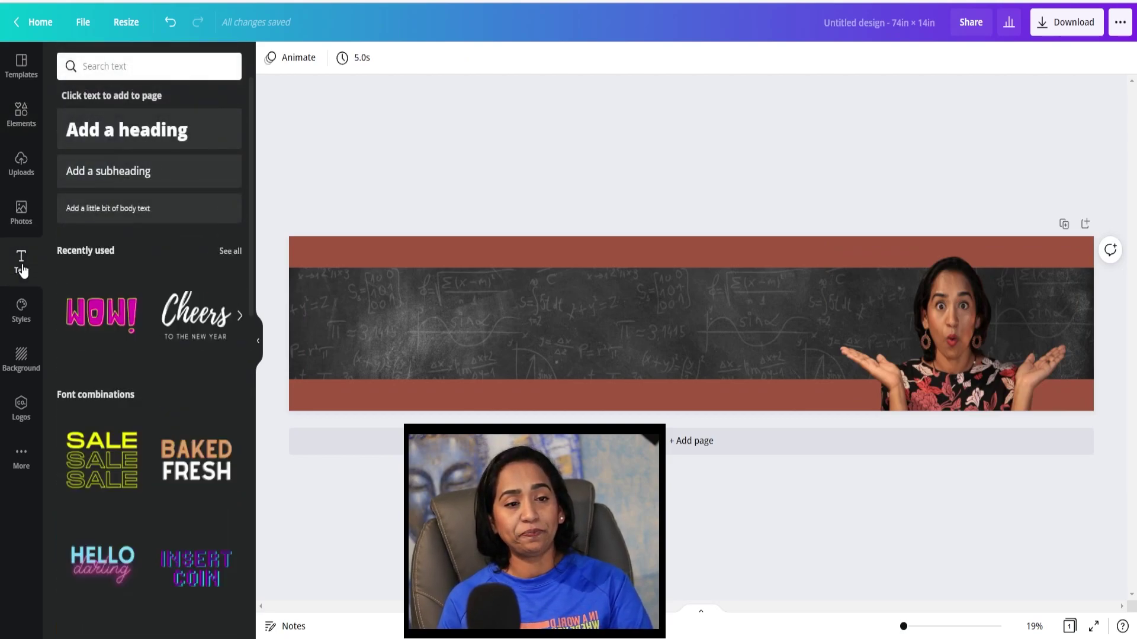
left_click(159, 176)
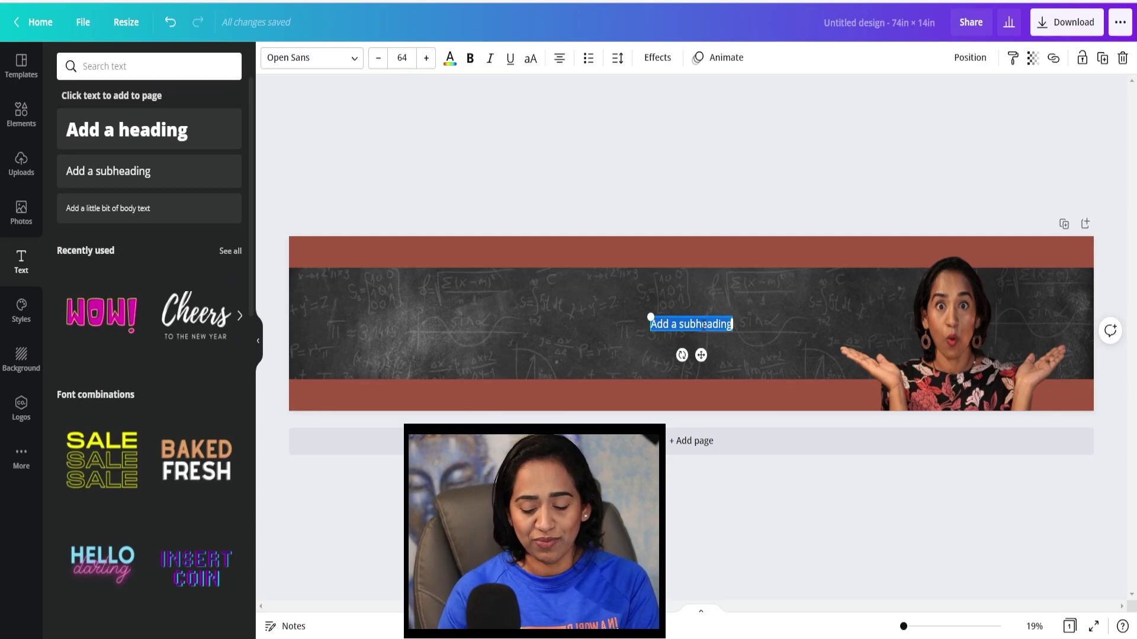
type("Welcome to Mrs.Kola's Math Class")
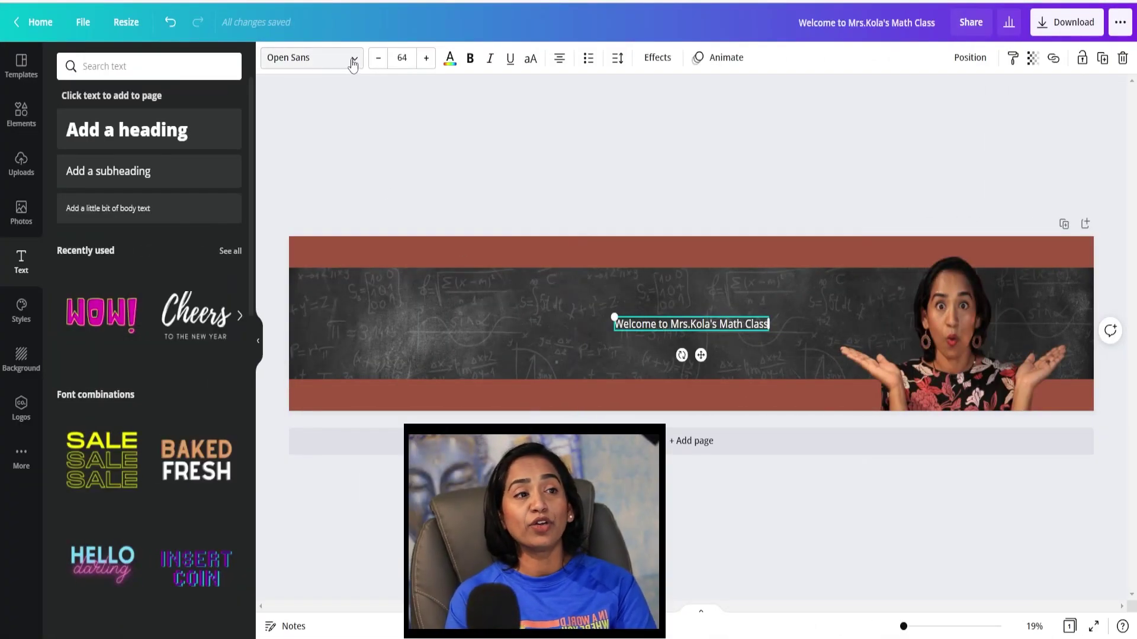
- Set the welcome text's font to Anton and increase its size to 91
left_click(352, 59)
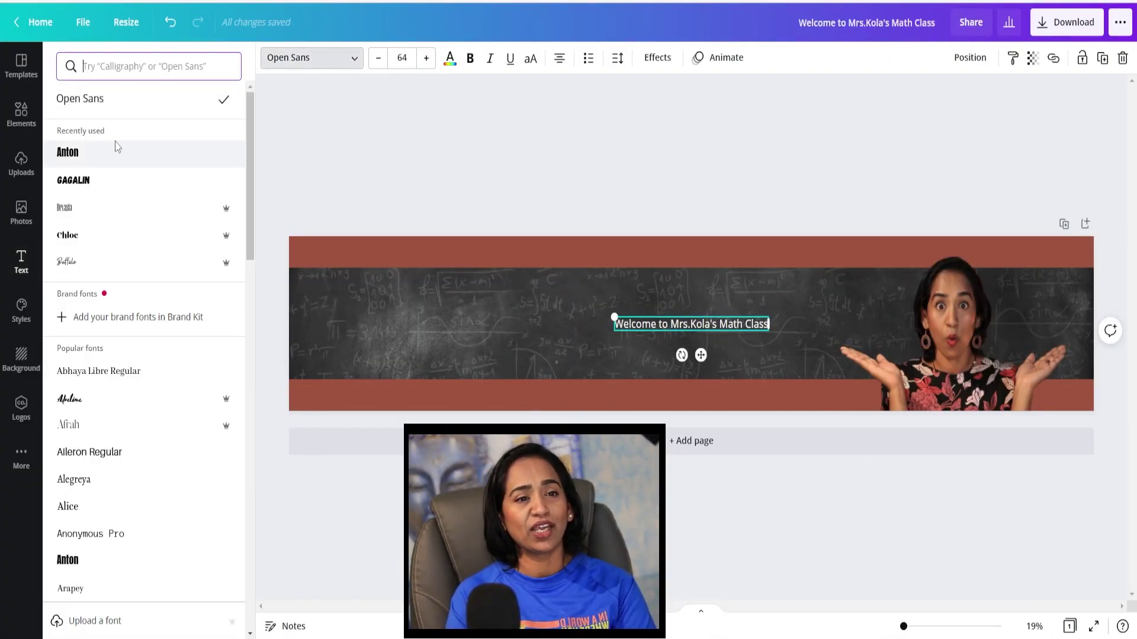
left_click(95, 154)
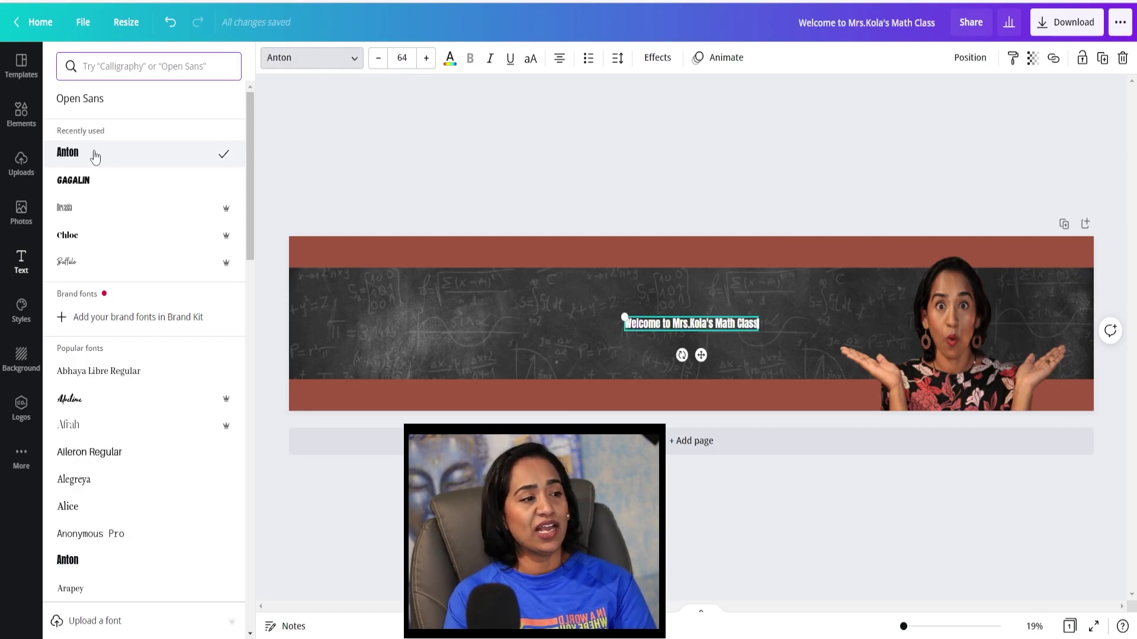
left_click(427, 58)
left_click(426, 58)
left_click(427, 58)
left_click(427, 58)
left_click_drag(427, 58, 427, 58)
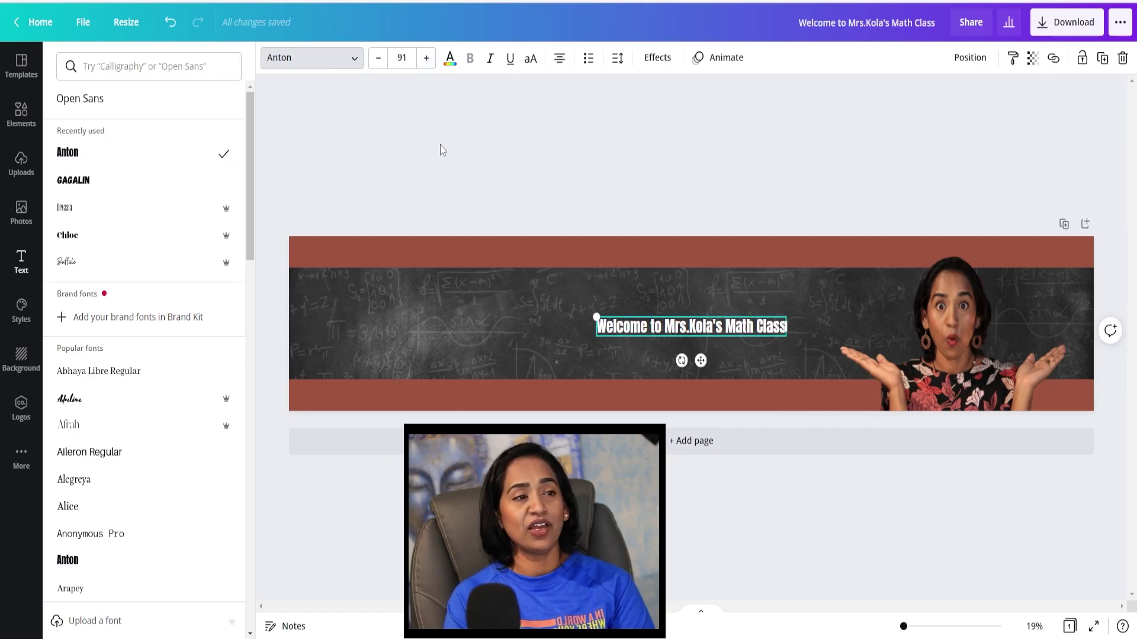
key("Escape")
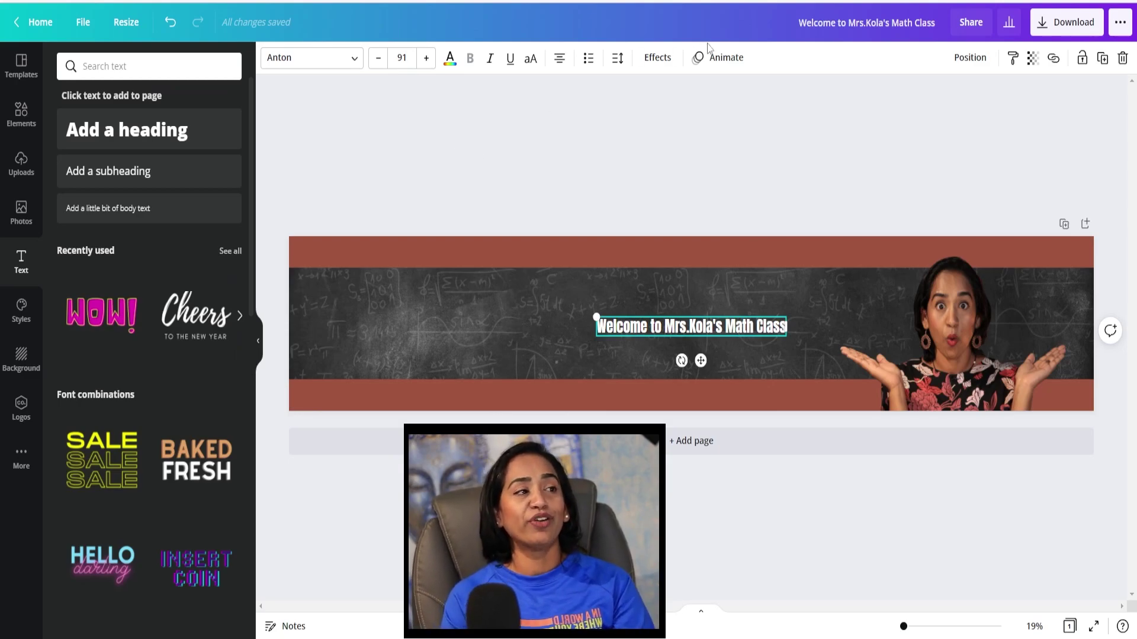
- Apply the Curve shape effect to the welcome text and move it over the woman's head
left_click(658, 58)
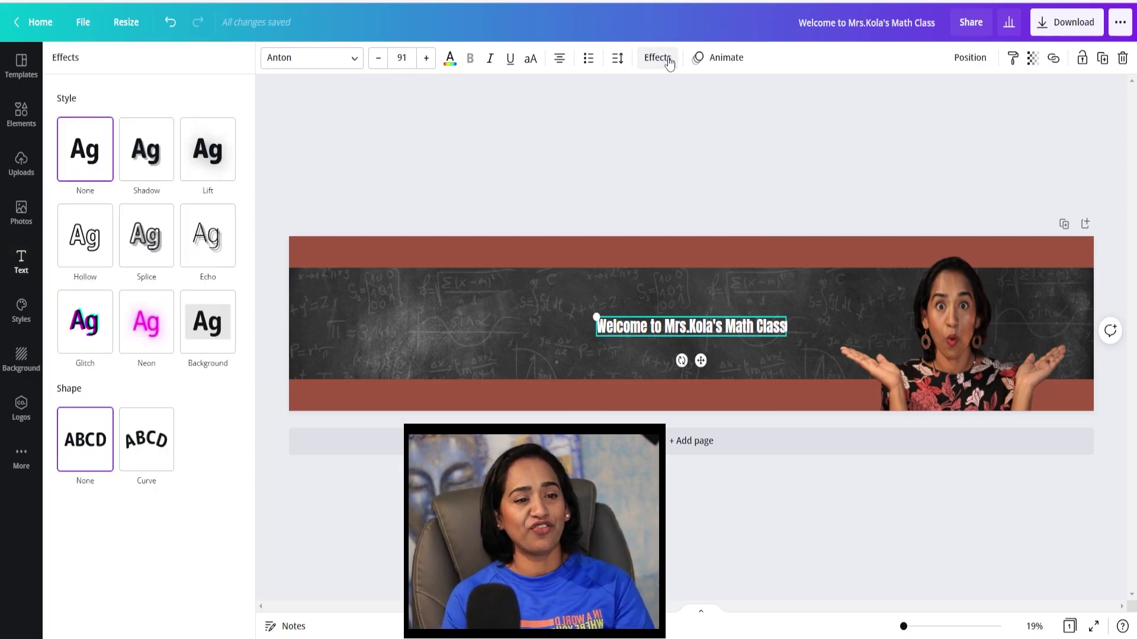
left_click(143, 440)
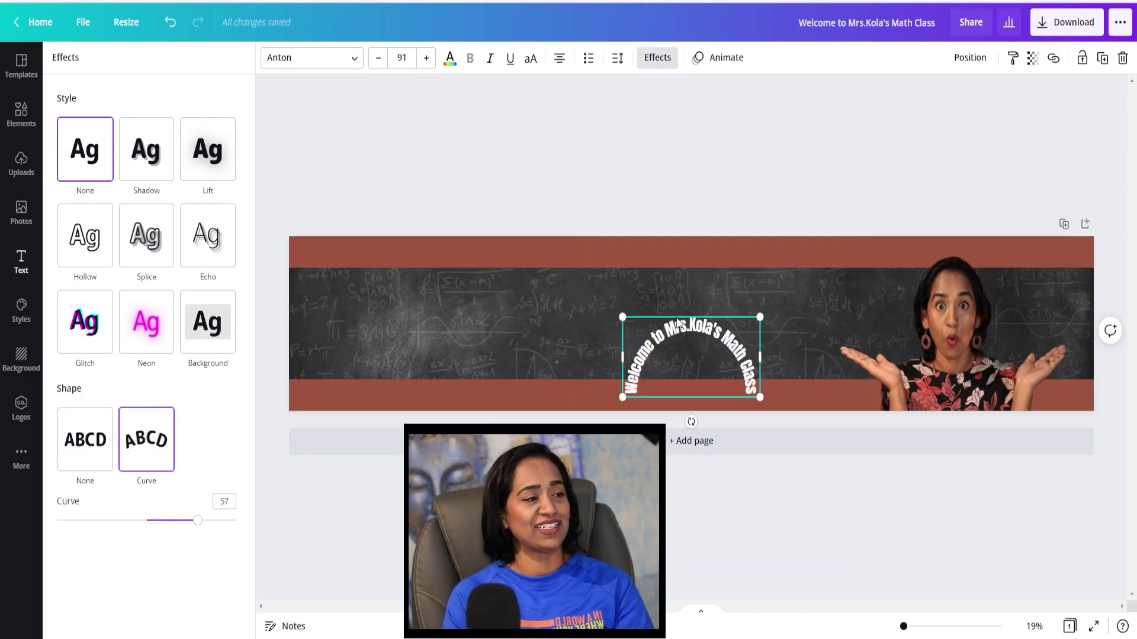
left_click_drag(684, 339, 944, 259)
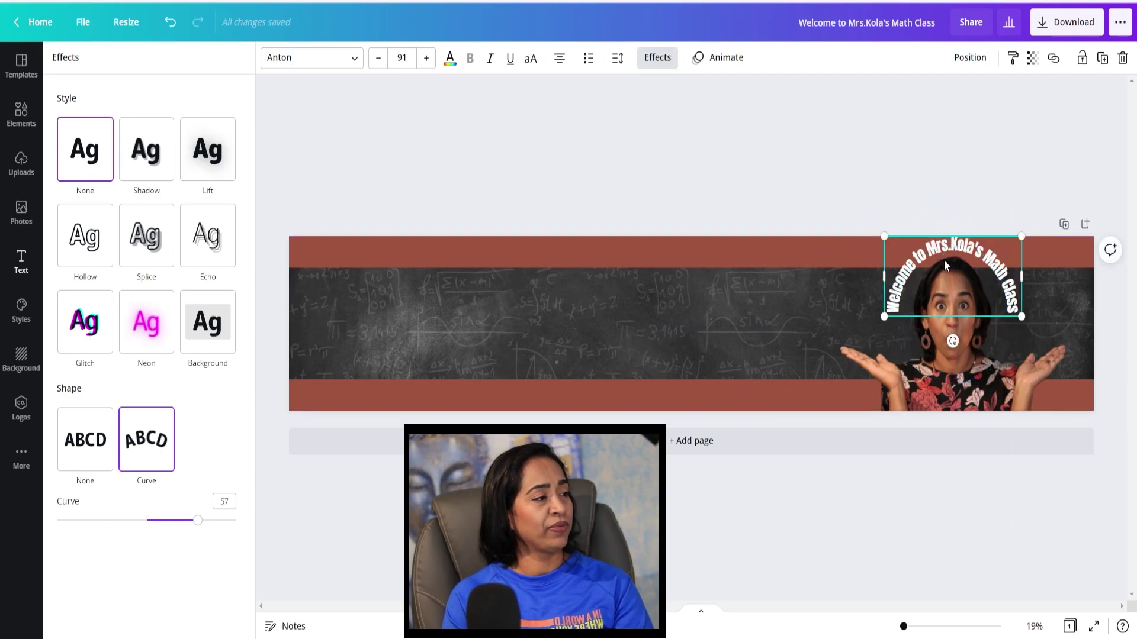
- Enlarge the curved welcome text to size 125 and center it around the woman's head
left_click_drag(884, 316, 853, 374)
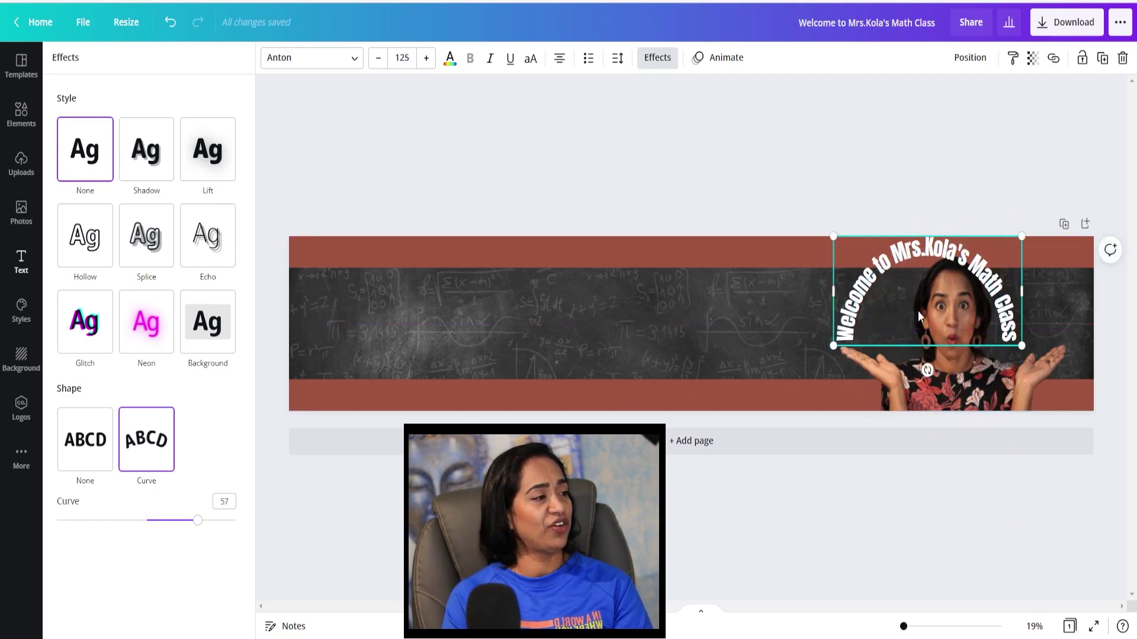
left_click_drag(919, 302, 941, 306)
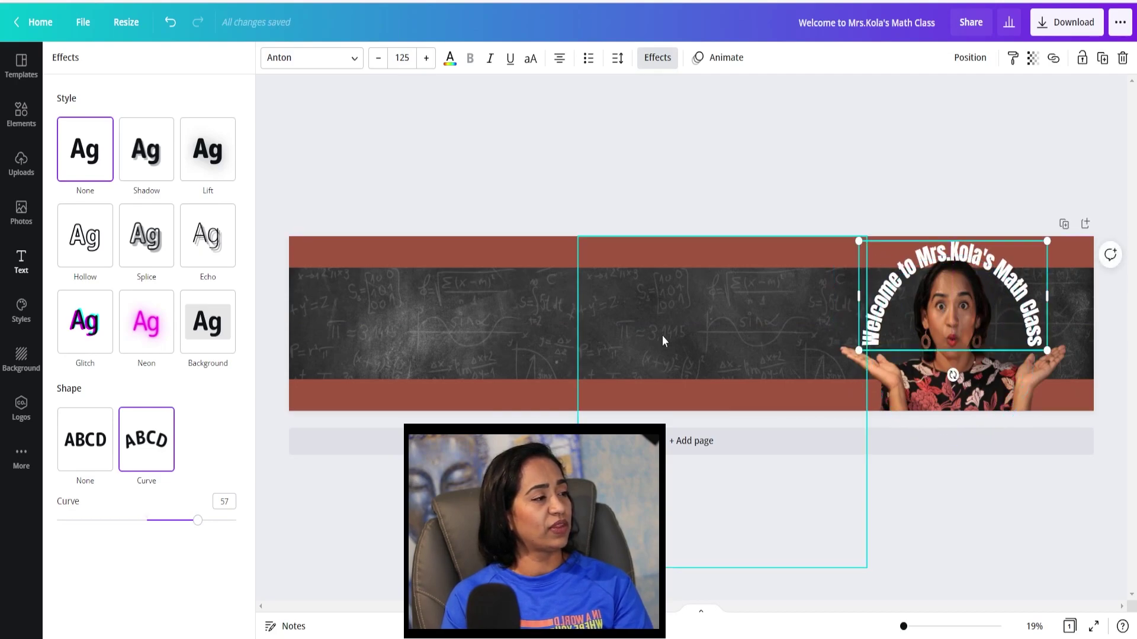
left_click(939, 528)
- Apply the Typewriter text animation to the curved welcome text
left_click(891, 319)
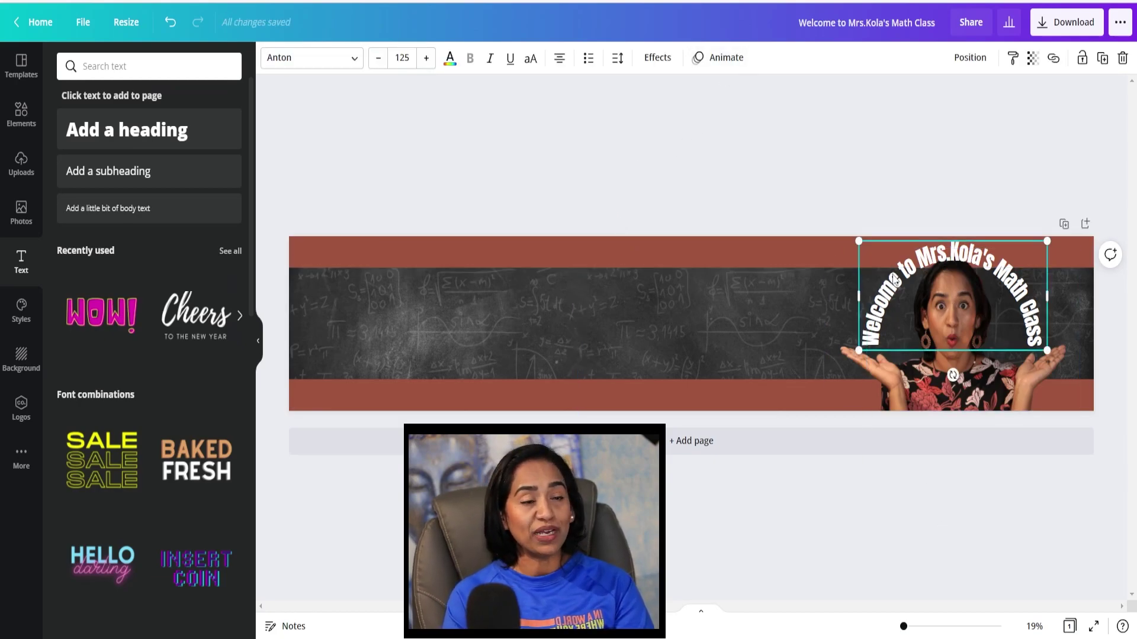
left_click(722, 66)
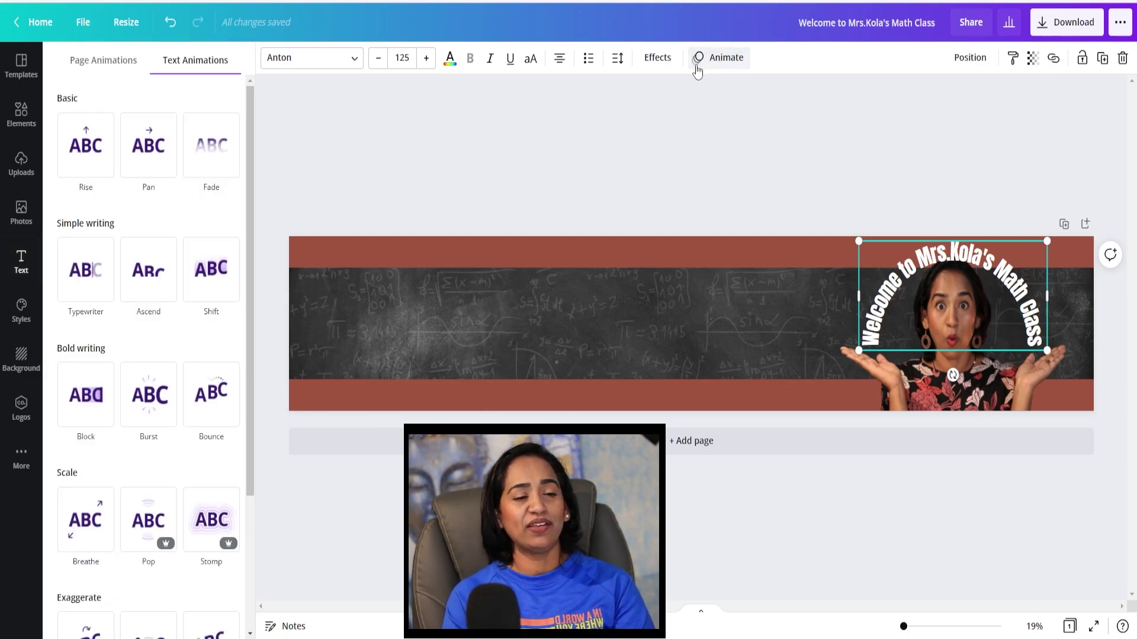
left_click(88, 285)
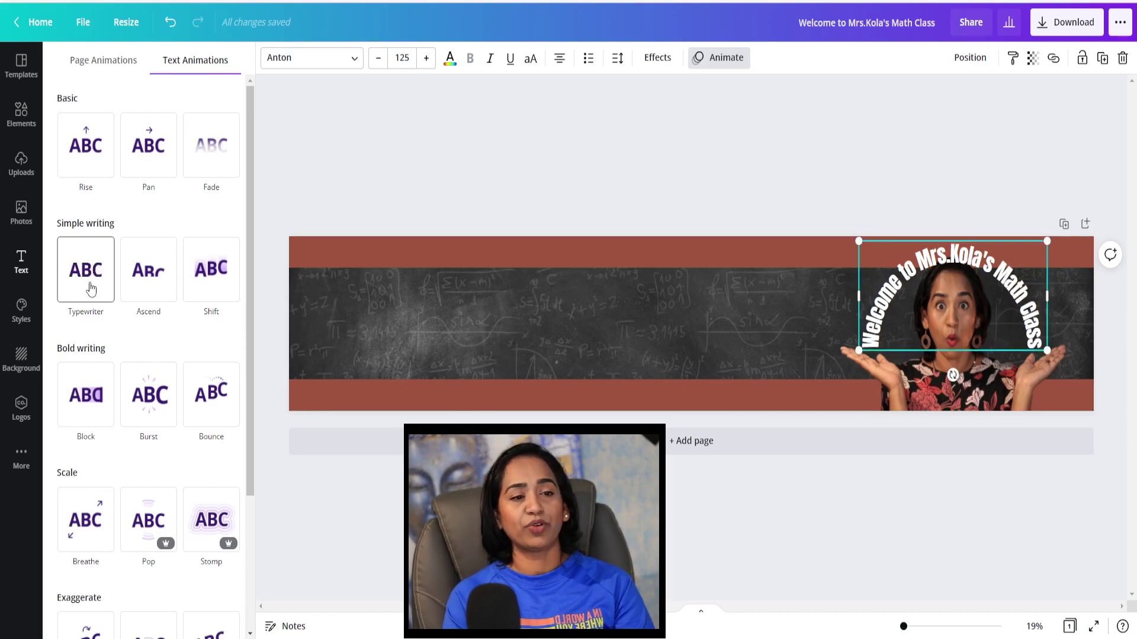
left_click(91, 288)
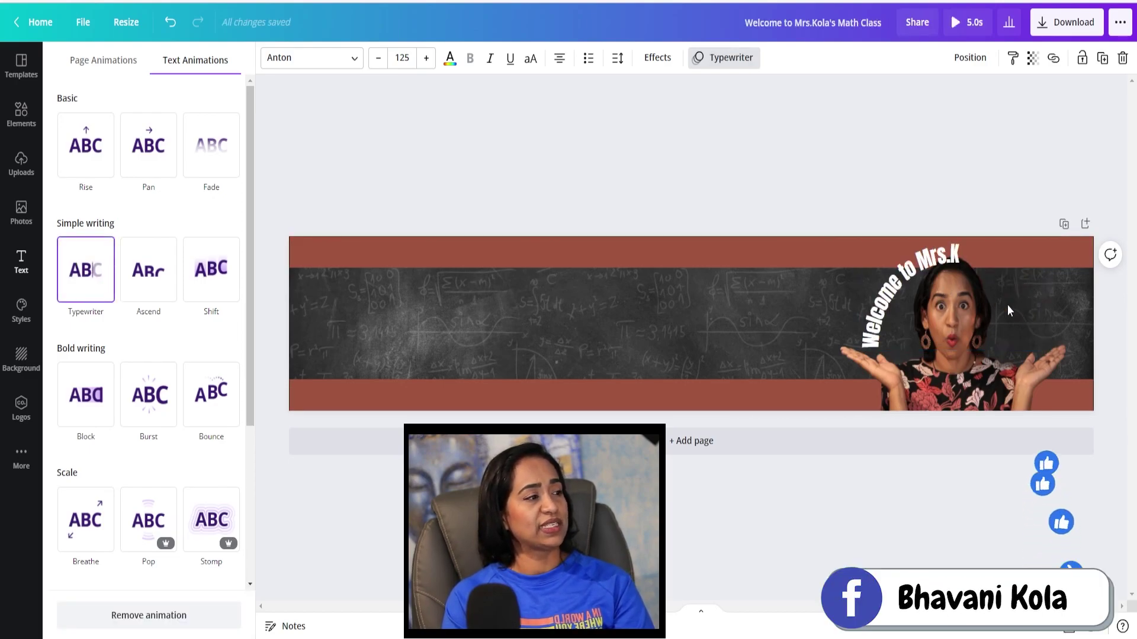
- Set the curve of the welcome text over the teacher's head to 56
left_click_drag(942, 298, 942, 296)
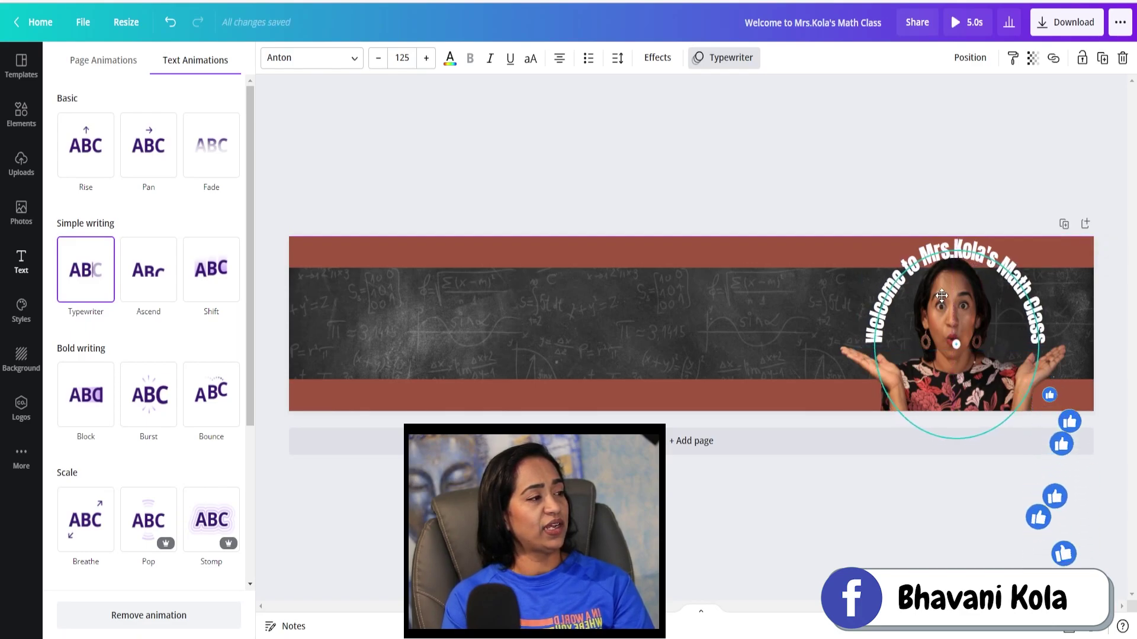
left_click(657, 62)
left_click_drag(202, 524, 198, 524)
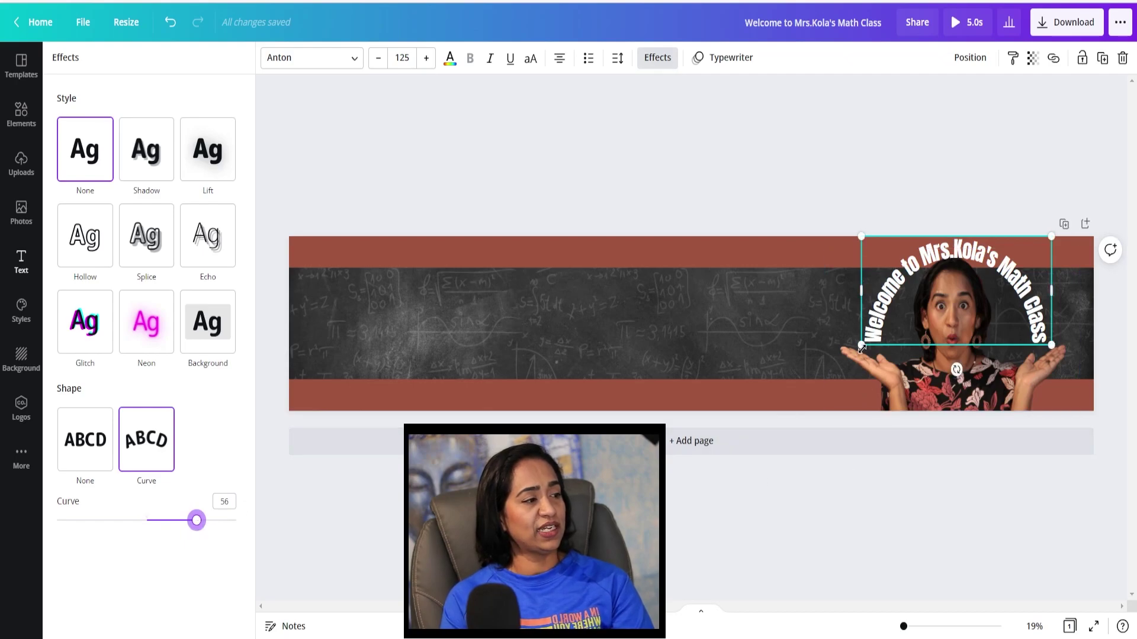
- Enlarge the curved welcome text to size 131, fit it around the teacher's head, and preview the banner's animation
left_click_drag(861, 347, 852, 353)
left_click_drag(952, 307, 956, 303)
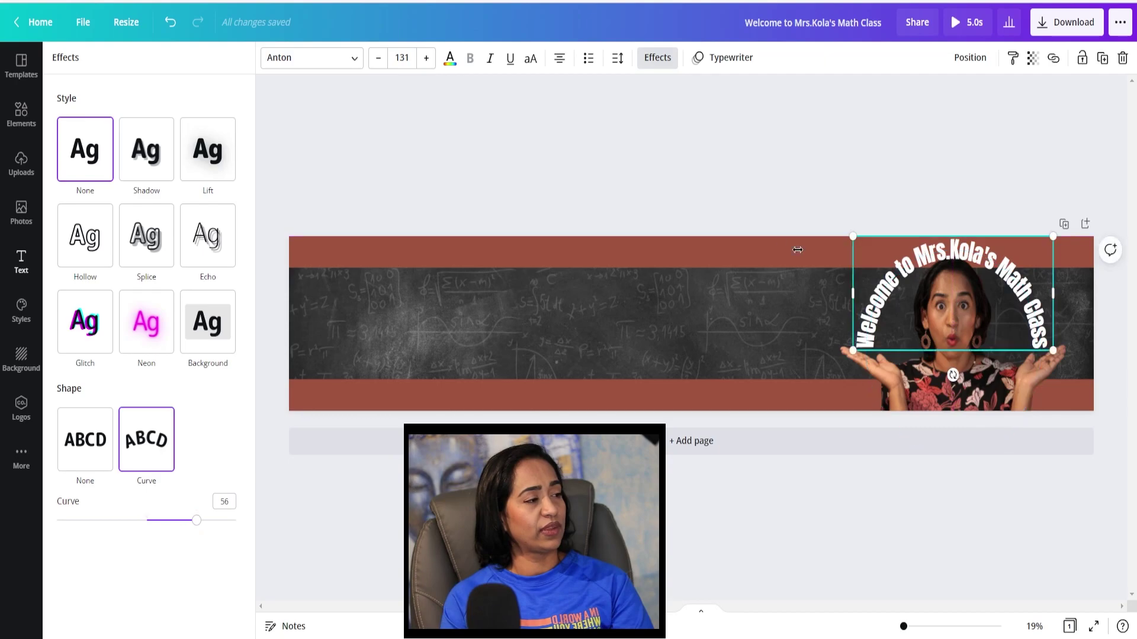
key("Escape")
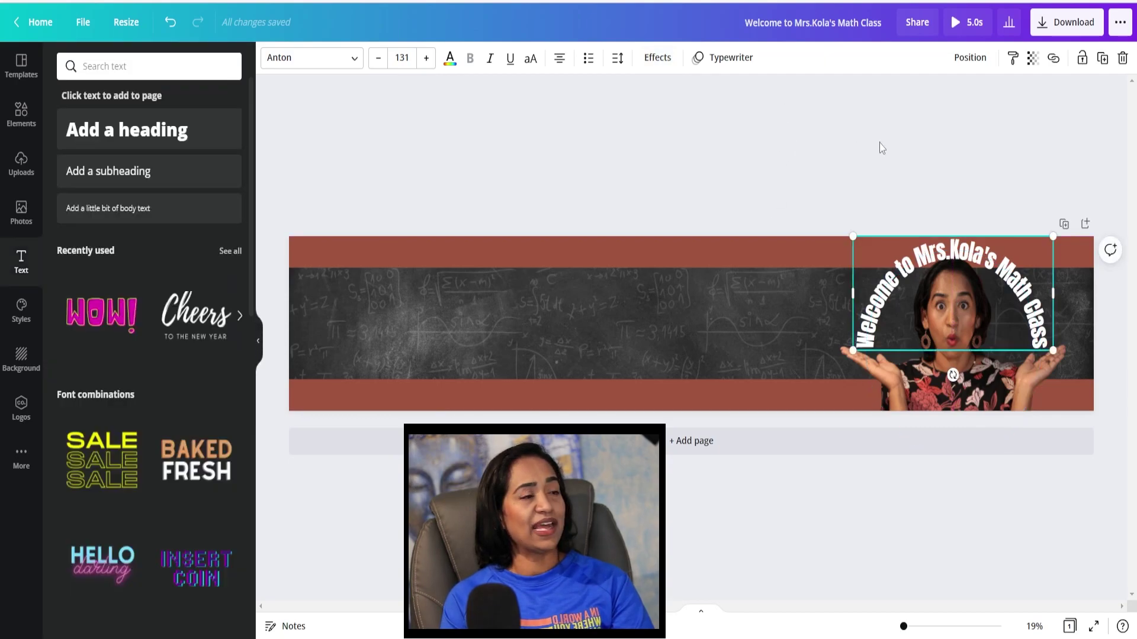
left_click(964, 22)
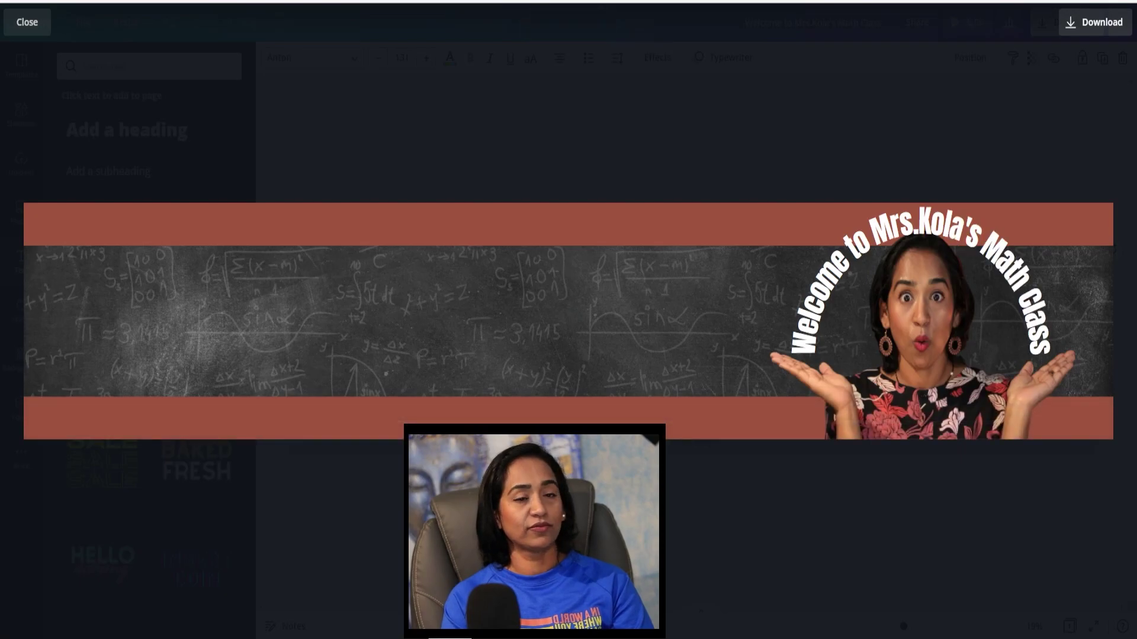
left_click(27, 22)
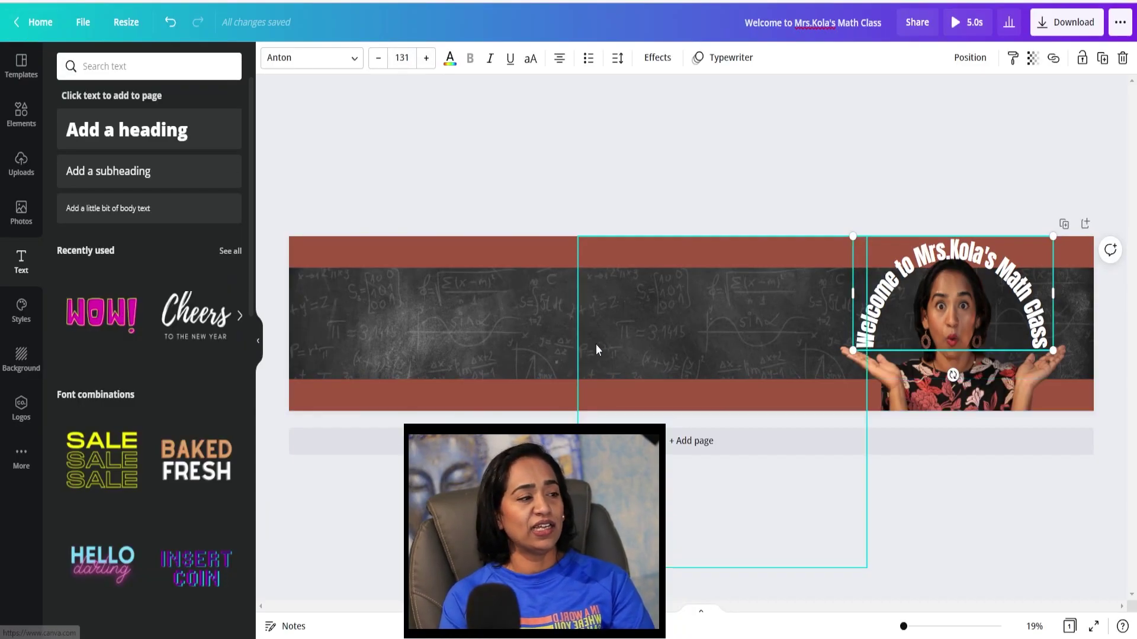
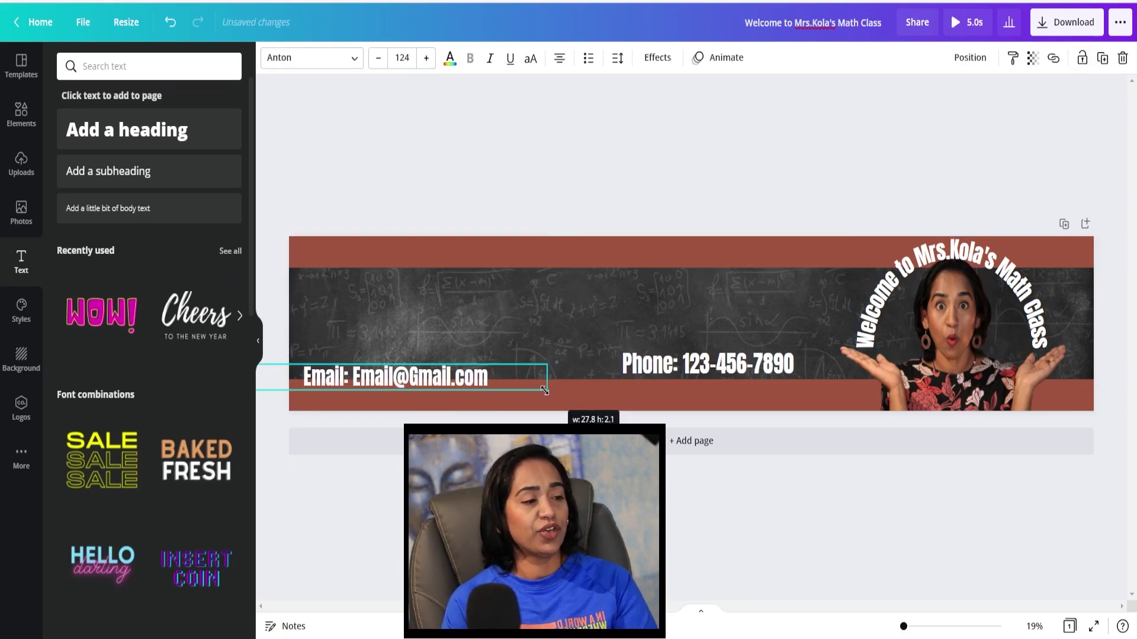
- Move the email text and the phone text onto the banner's lower border strip
left_click_drag(427, 368, 429, 395)
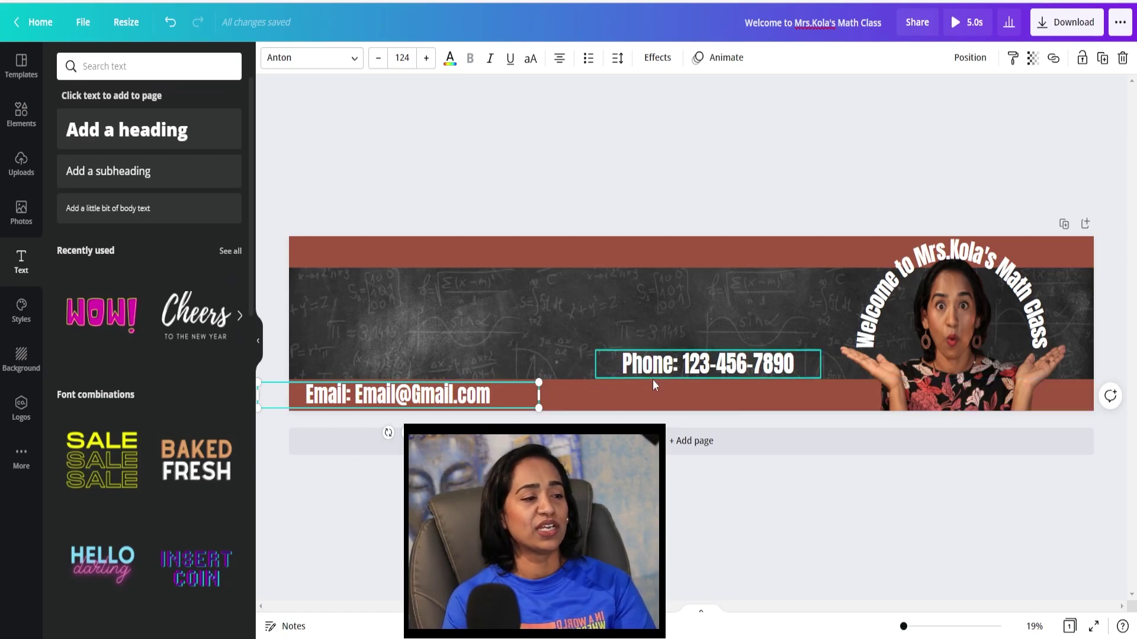
left_click_drag(744, 356, 776, 386)
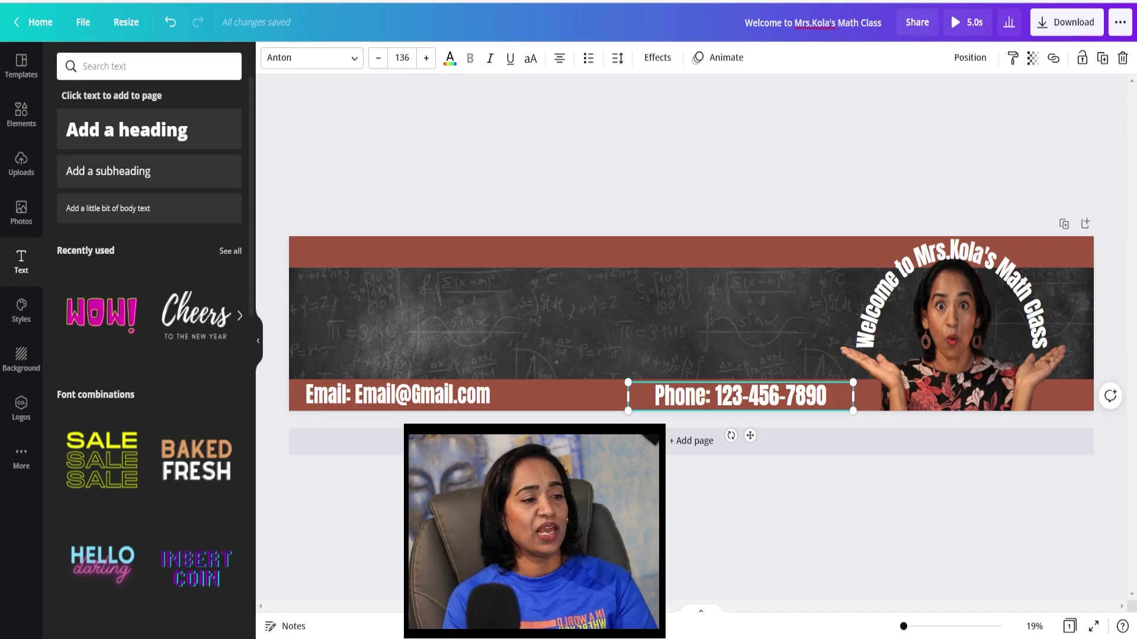
key("Escape")
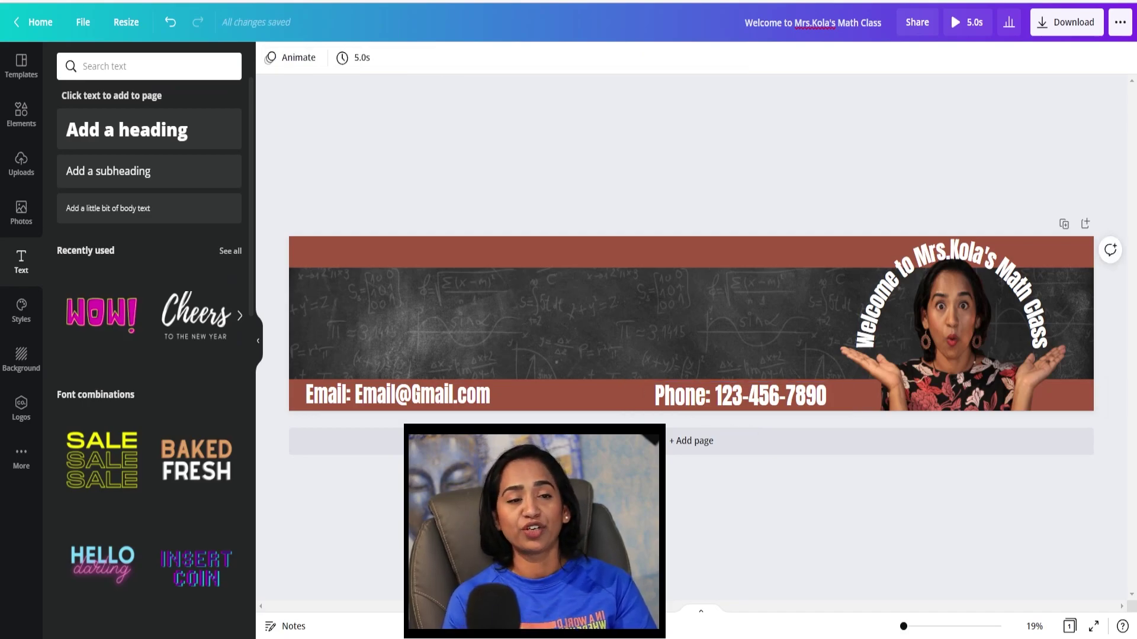
- Add a subheading reading "If you dont learn the way I teach, I teach the way you learn" in Anton, size 135, on the upper strip
left_click(111, 182)
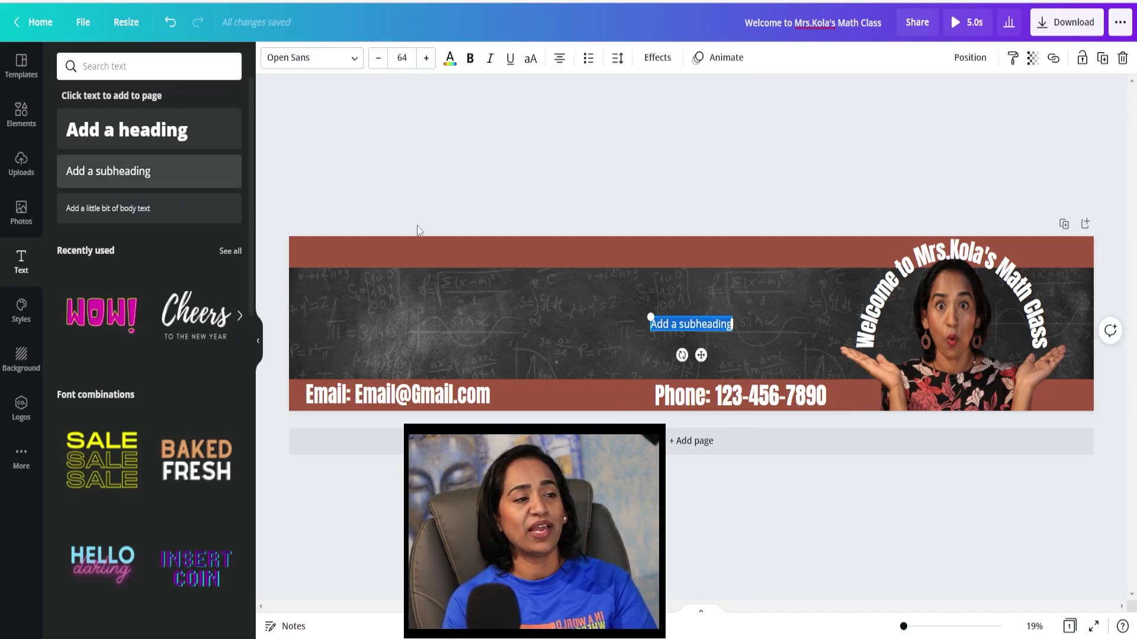
type("If you dont learn the way I teach, I teach the way you learn")
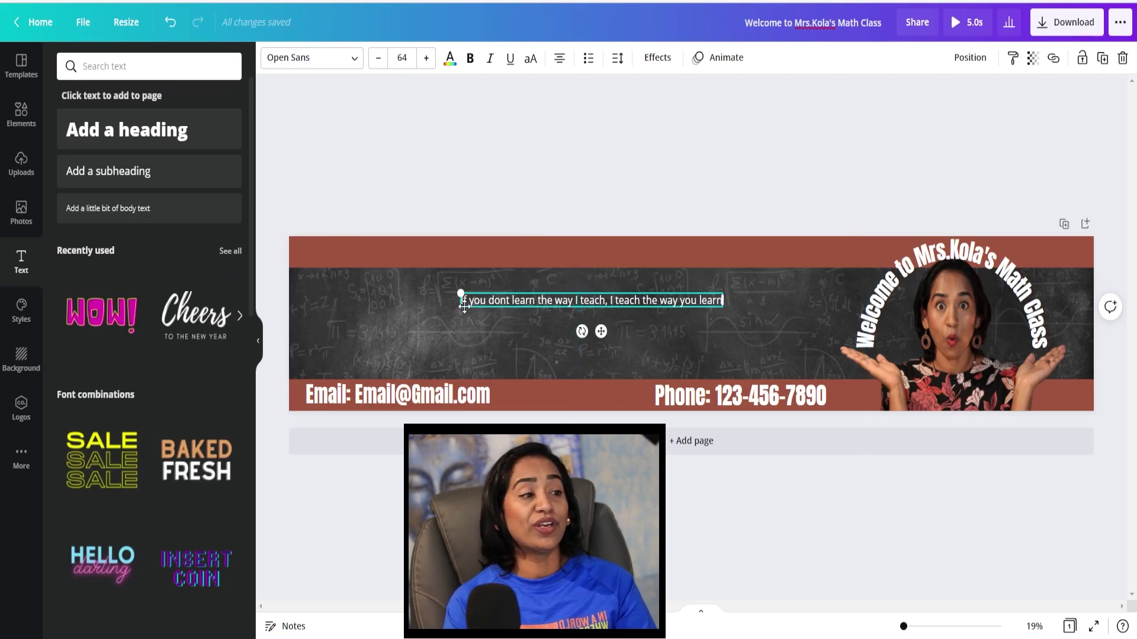
left_click(353, 61)
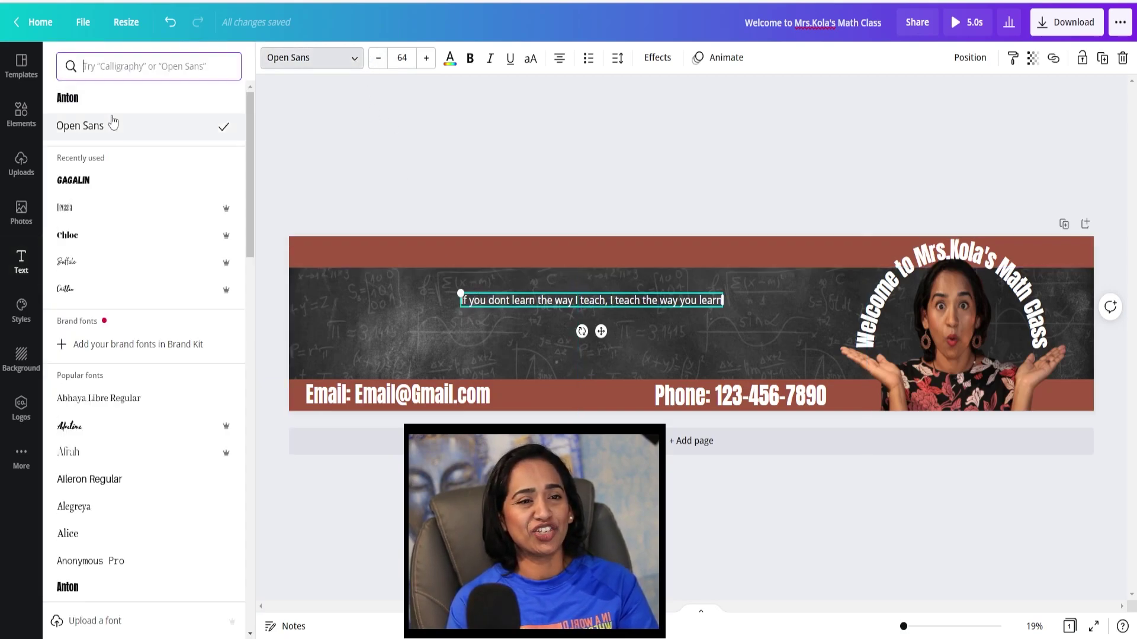
left_click(69, 99)
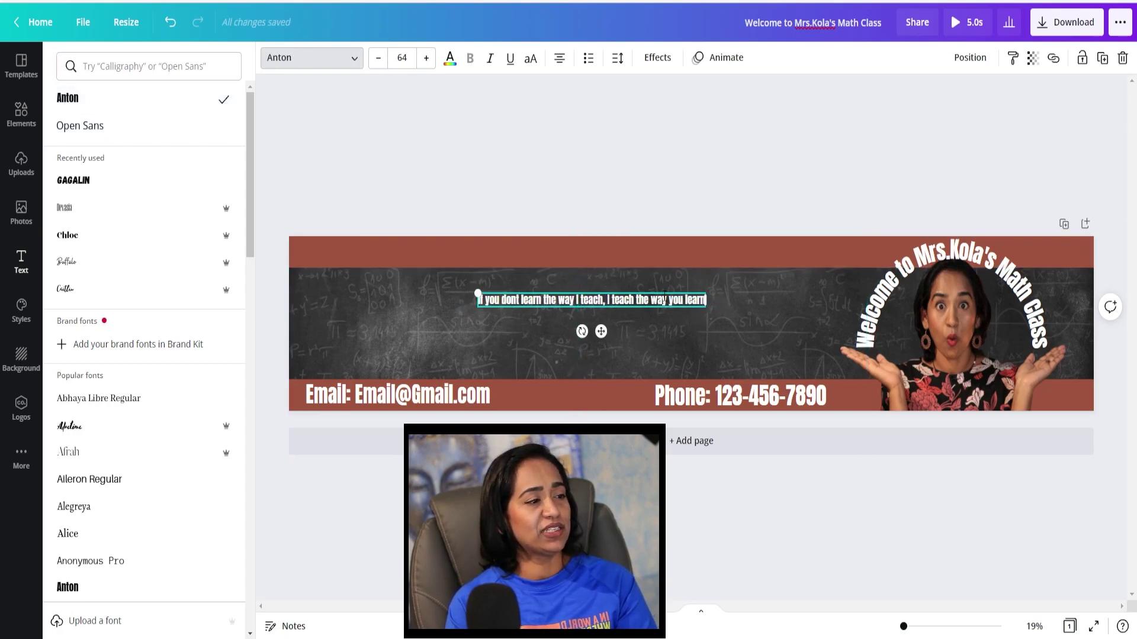
left_click_drag(706, 307, 896, 318)
left_click_drag(697, 342, 513, 290)
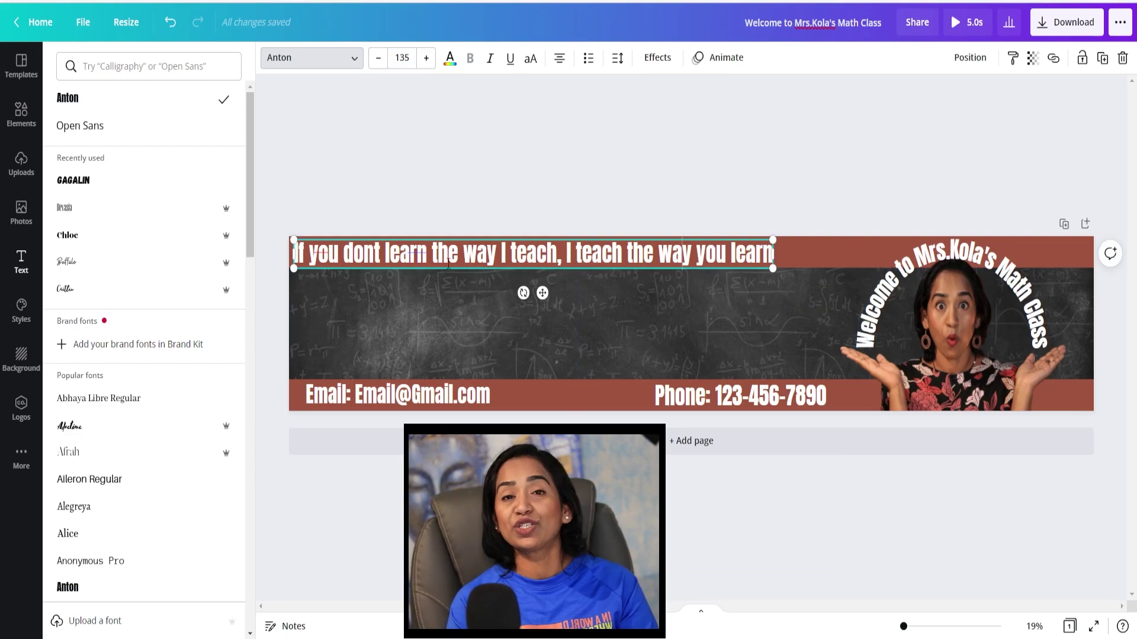
- Change the teaching quote's font to Gagalin and widen its text box so the quote fits on one line
left_click(348, 58)
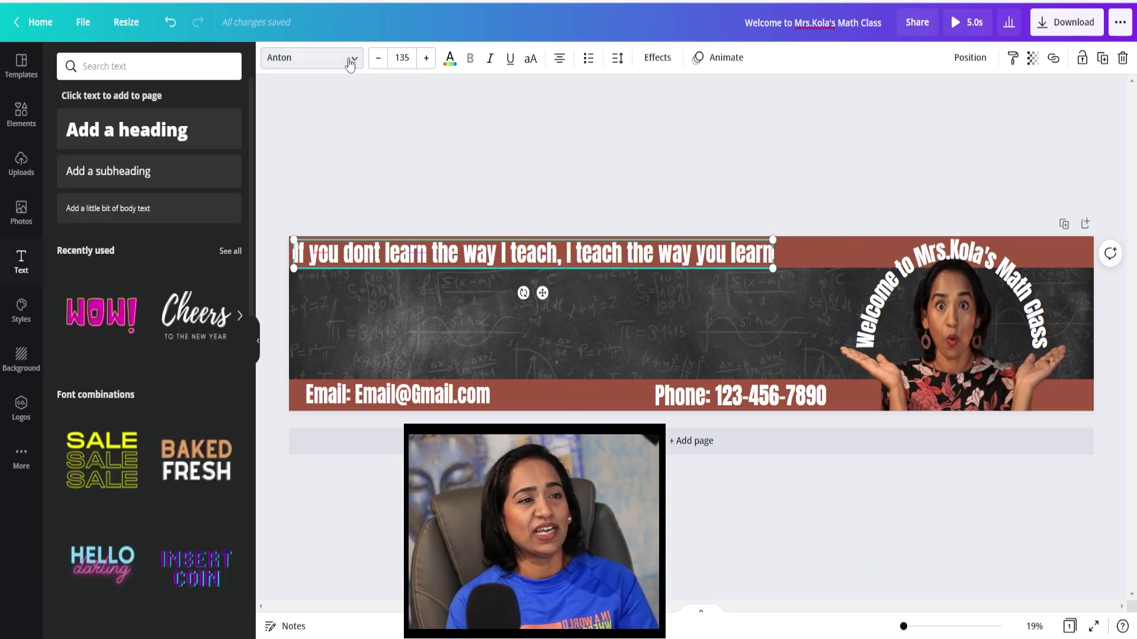
left_click(349, 62)
left_click(90, 159)
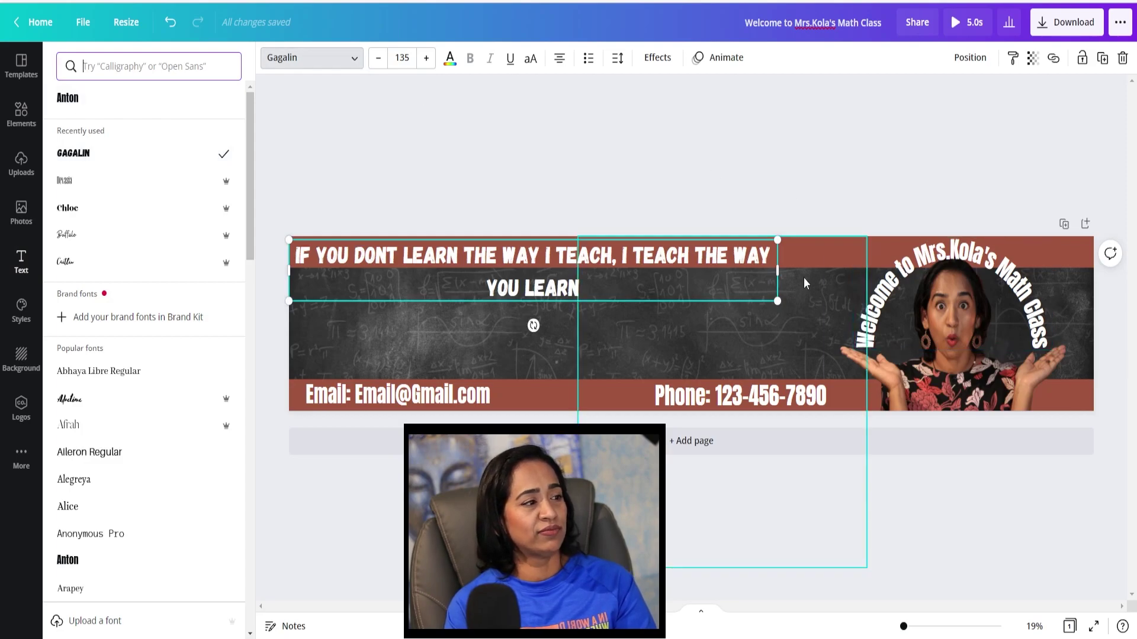
left_click_drag(777, 271, 899, 259)
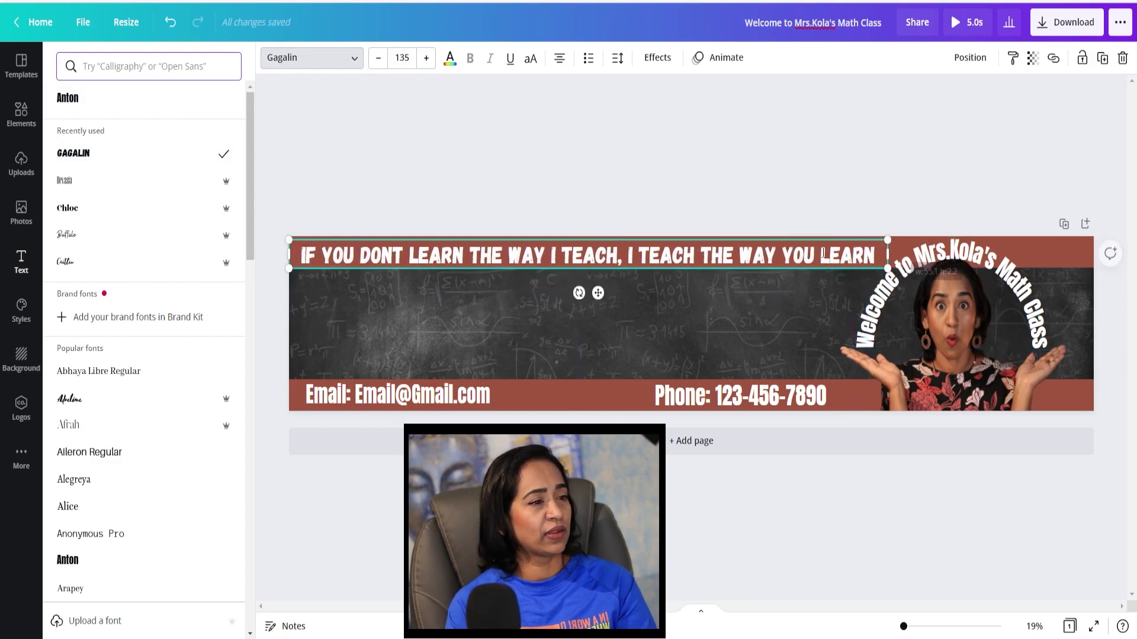
left_click_drag(598, 293, 596, 293)
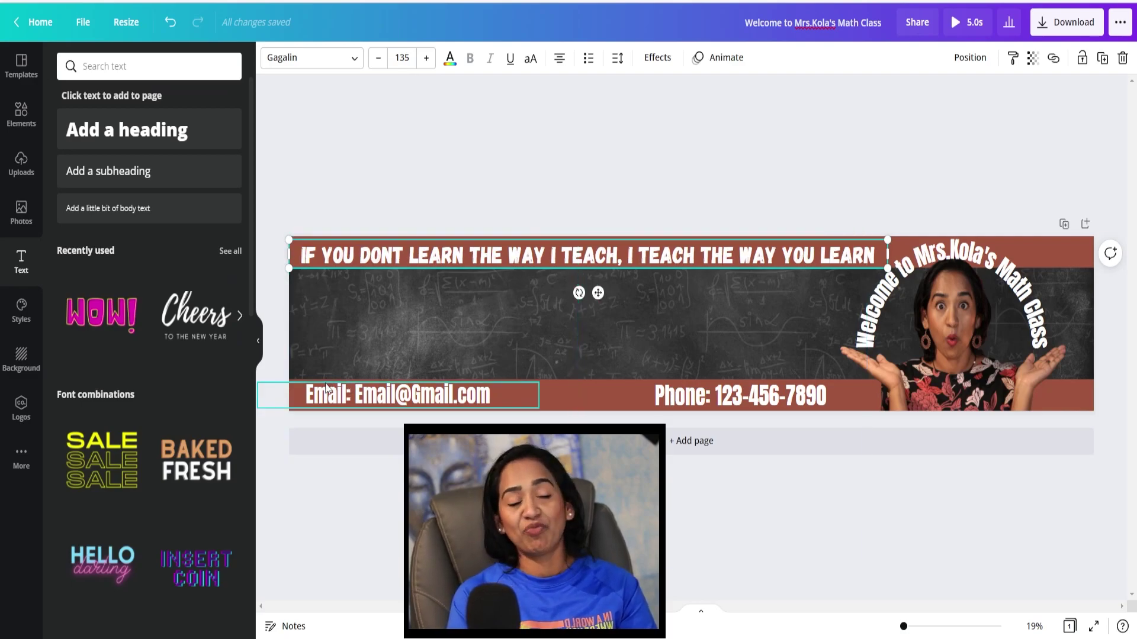
left_click(959, 553)
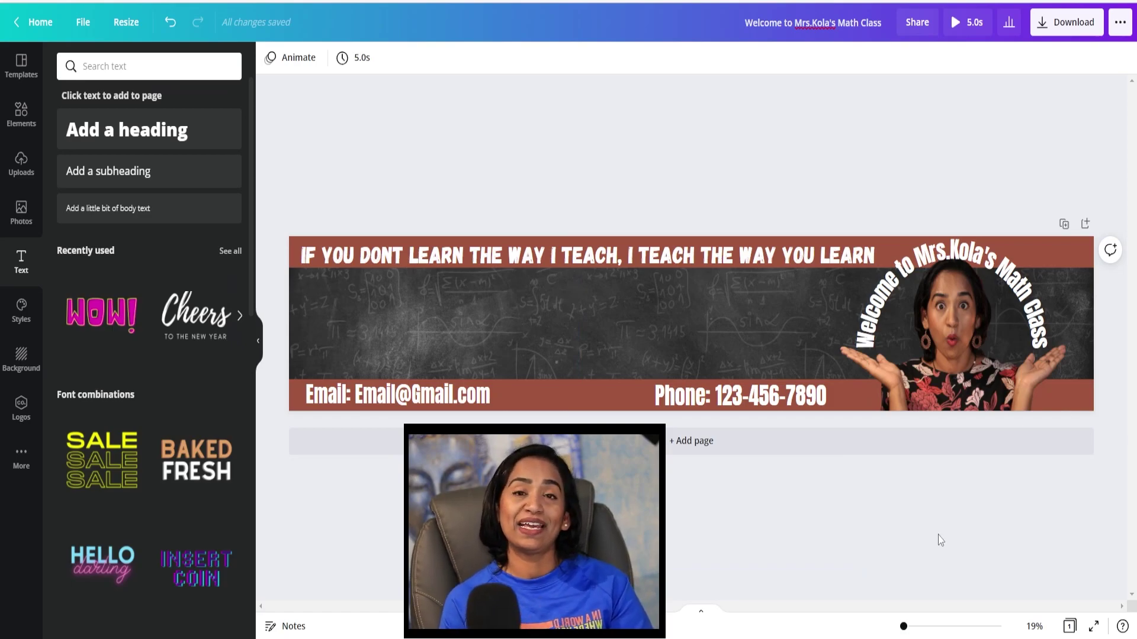
- Add a heading reading "Math 2412-MW" with "Pre-Calculus" on a second line
left_click(157, 146)
type("Math")
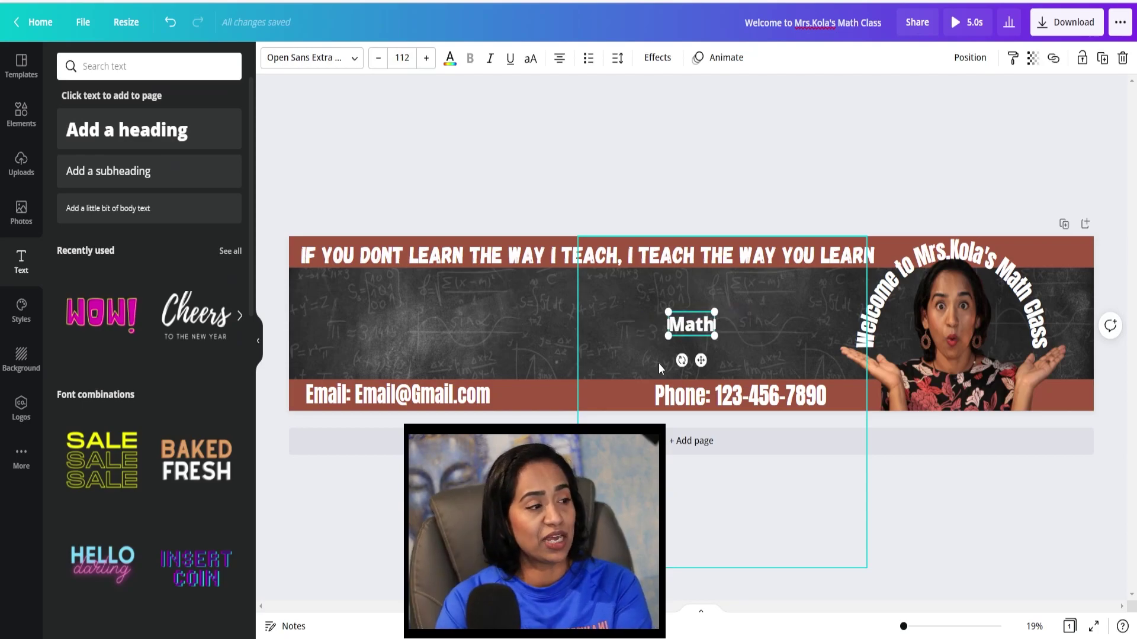
type(" 241")
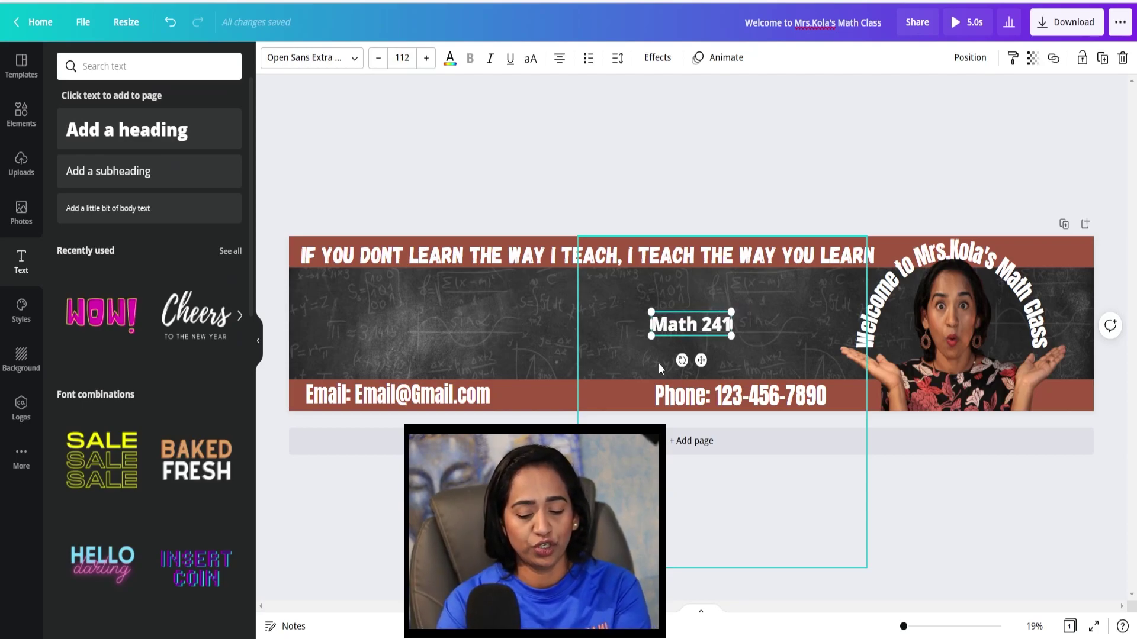
type("2-MW")
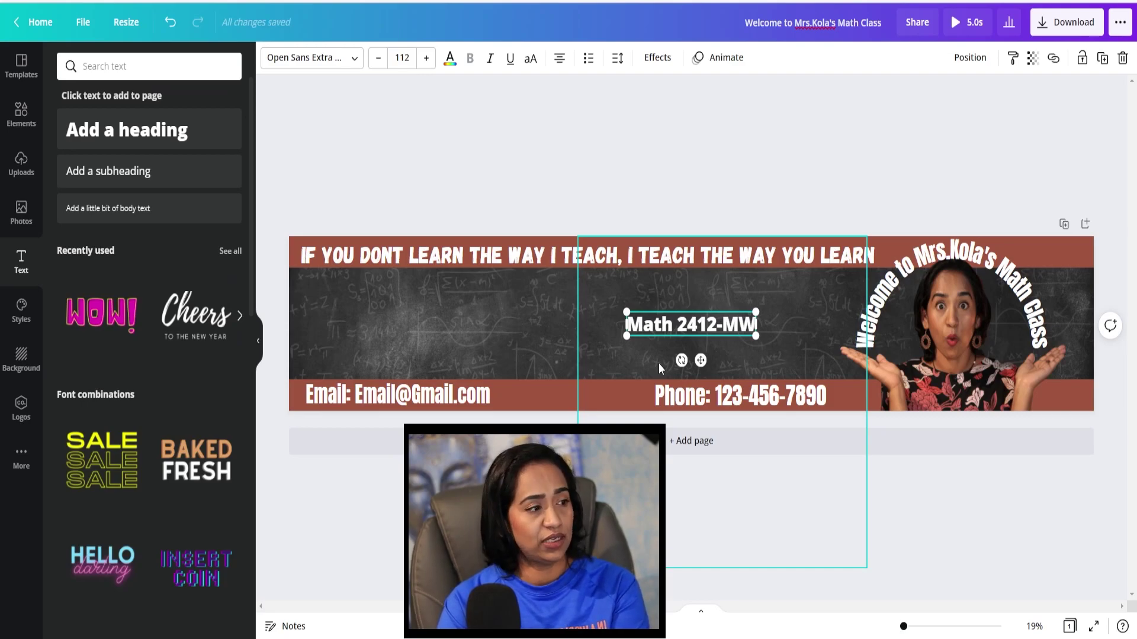
key("Return")
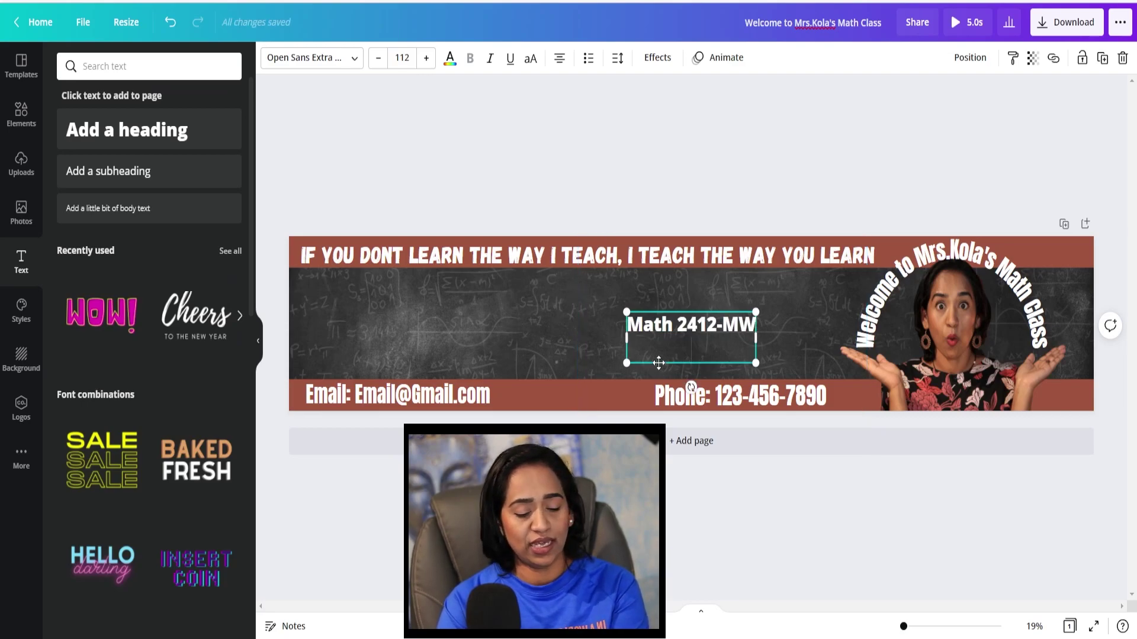
type("Pre-Calculus")
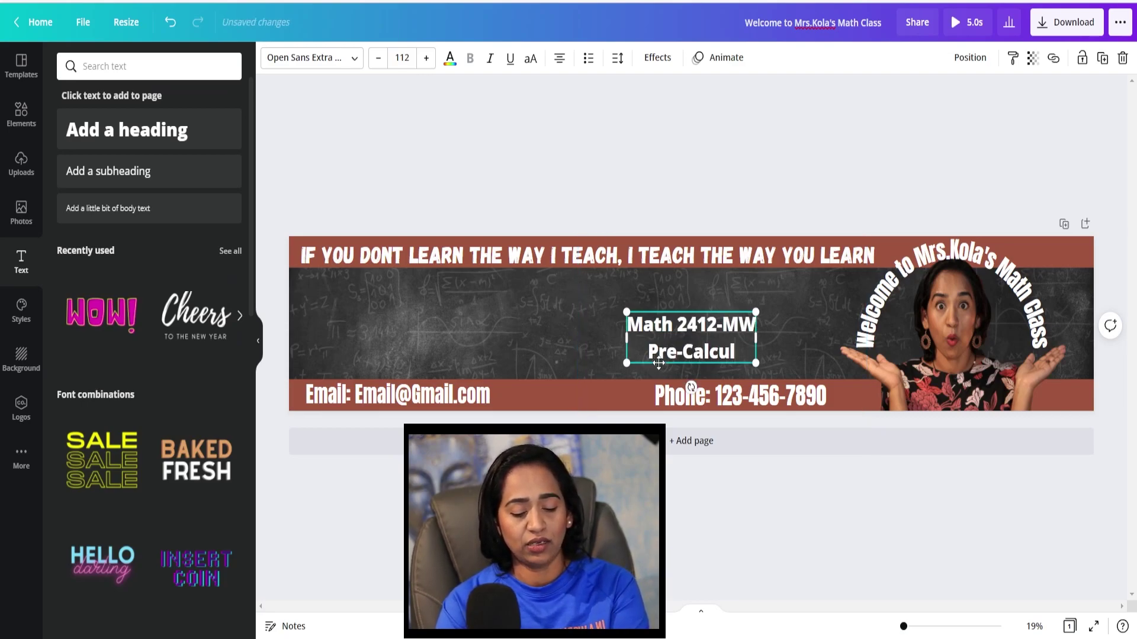
- Set the course heading's font to Anton and enlarge it to size 265 over the chalkboard
left_click(356, 59)
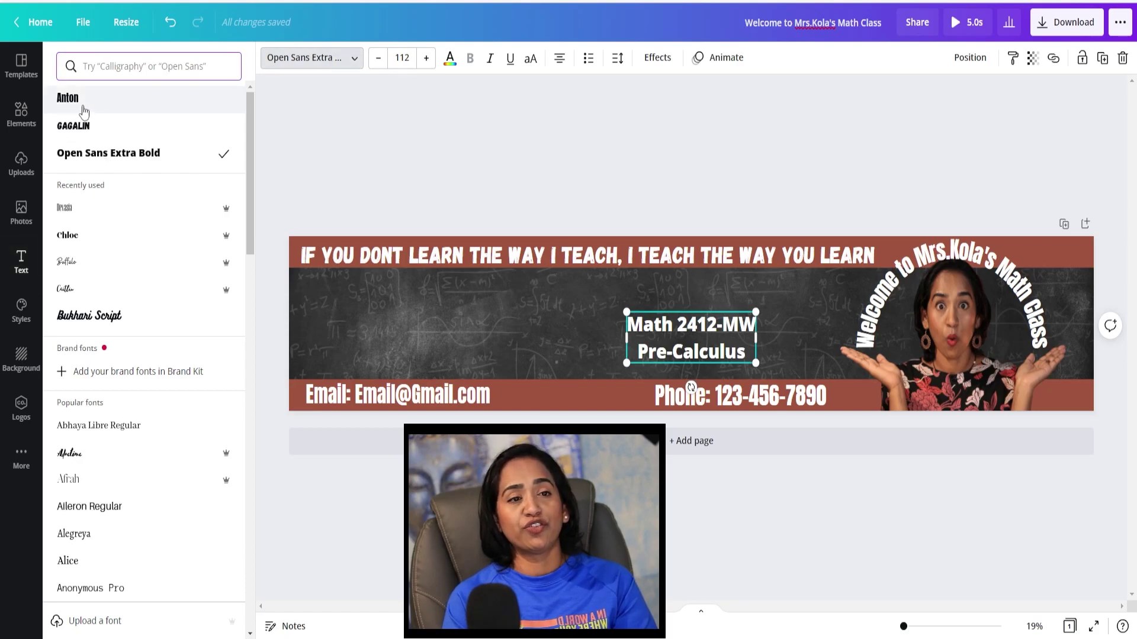
left_click(80, 101)
left_click_drag(626, 312, 425, 270)
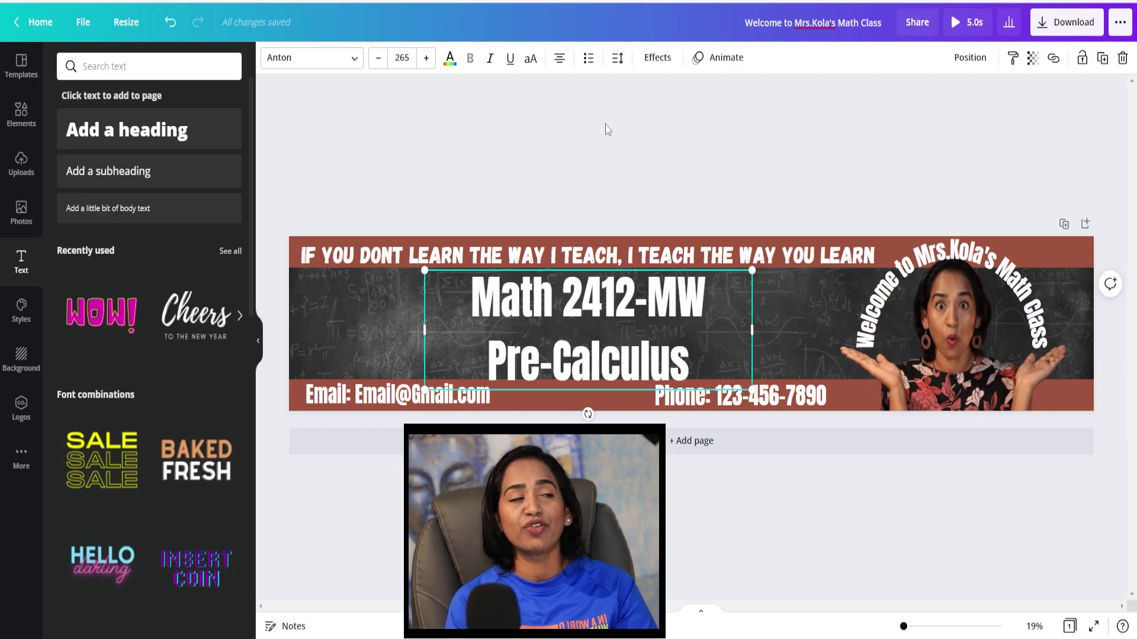
- Reduce the course heading's line spacing to 0.78
left_click(616, 61)
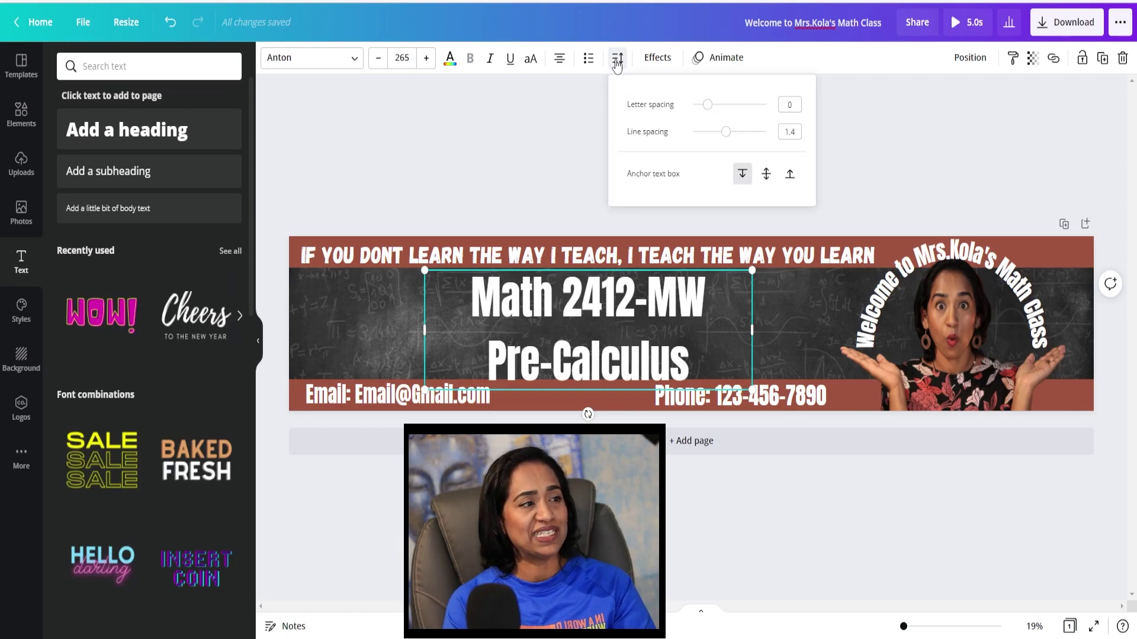
left_click_drag(723, 134, 704, 133)
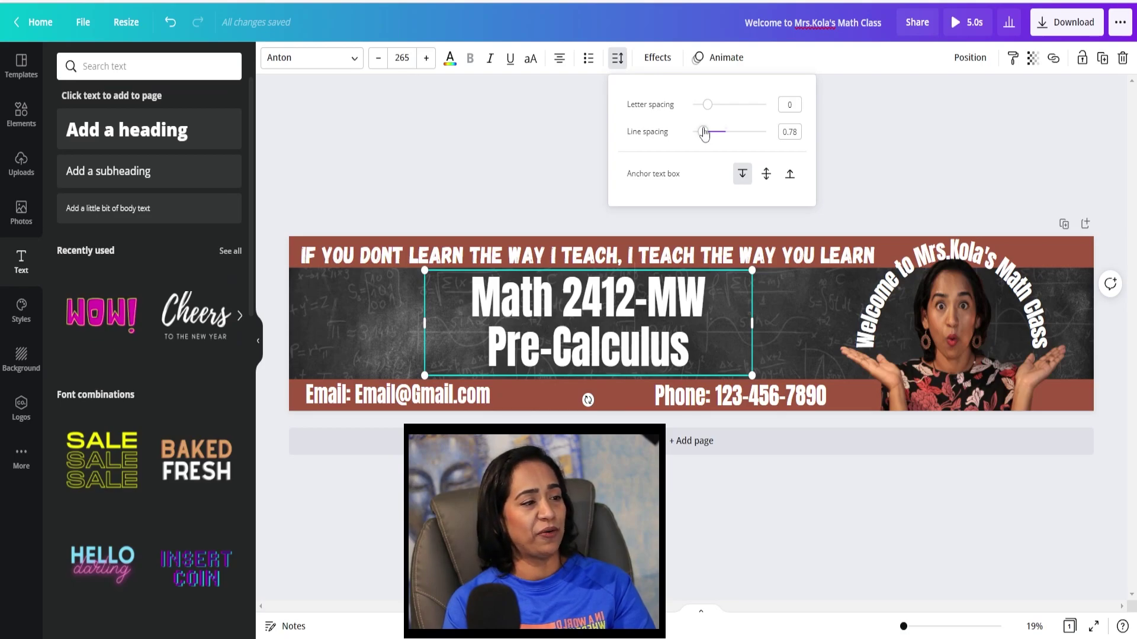
key("Escape")
- Enlarge the course heading to size 283 and shift it slightly toward the teacher photo, between the two border strips
left_click_drag(751, 375, 775, 375)
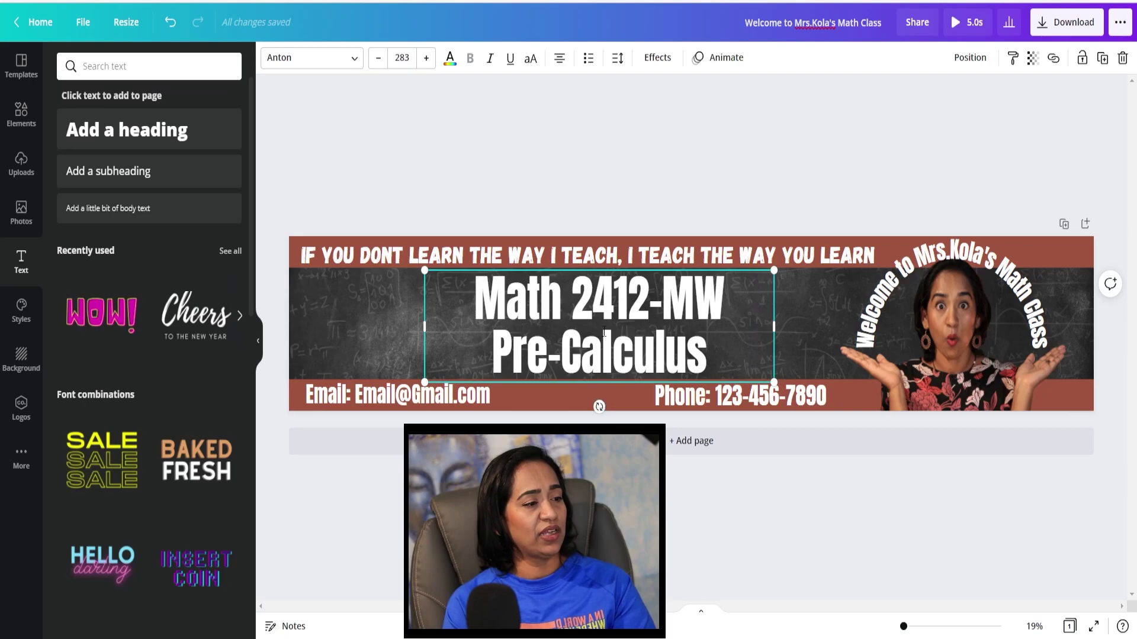
left_click(603, 333)
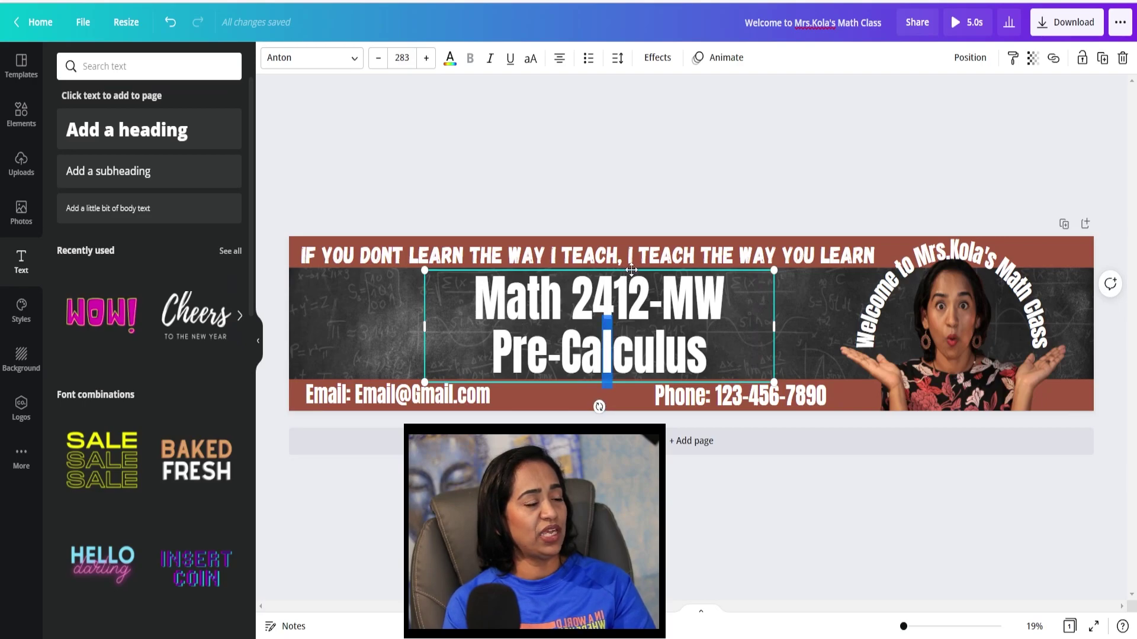
left_click_drag(631, 270, 643, 270)
left_click(731, 110)
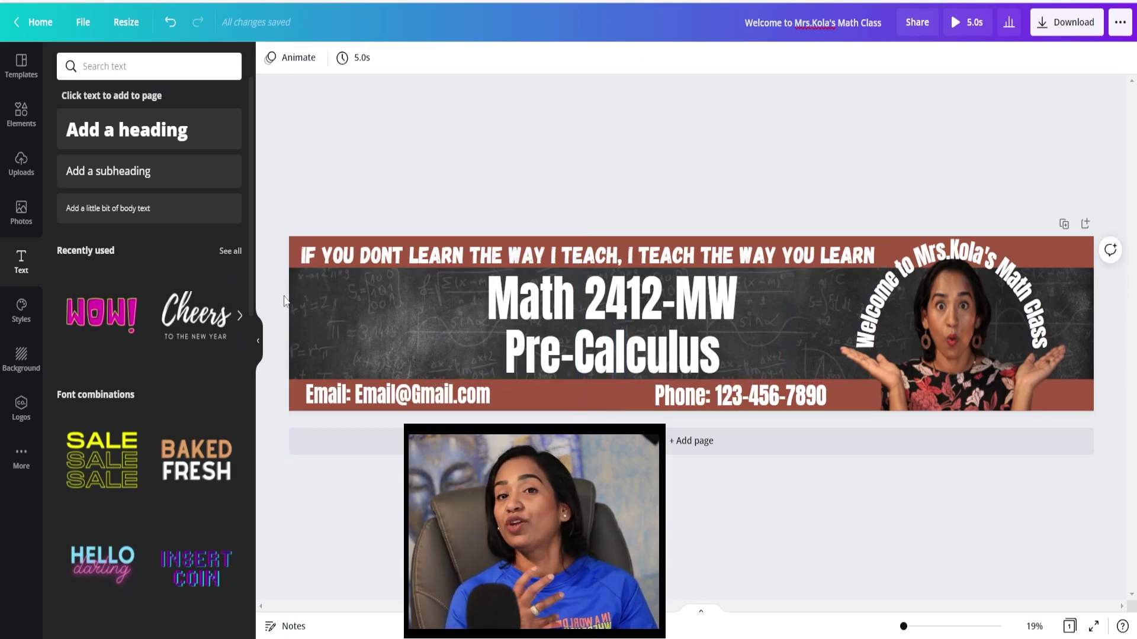
- Search the elements for "graduation", add the outlined cap-and-diploma graphic and move it beside the course heading, on the side opposite the teacher photo
left_click(20, 126)
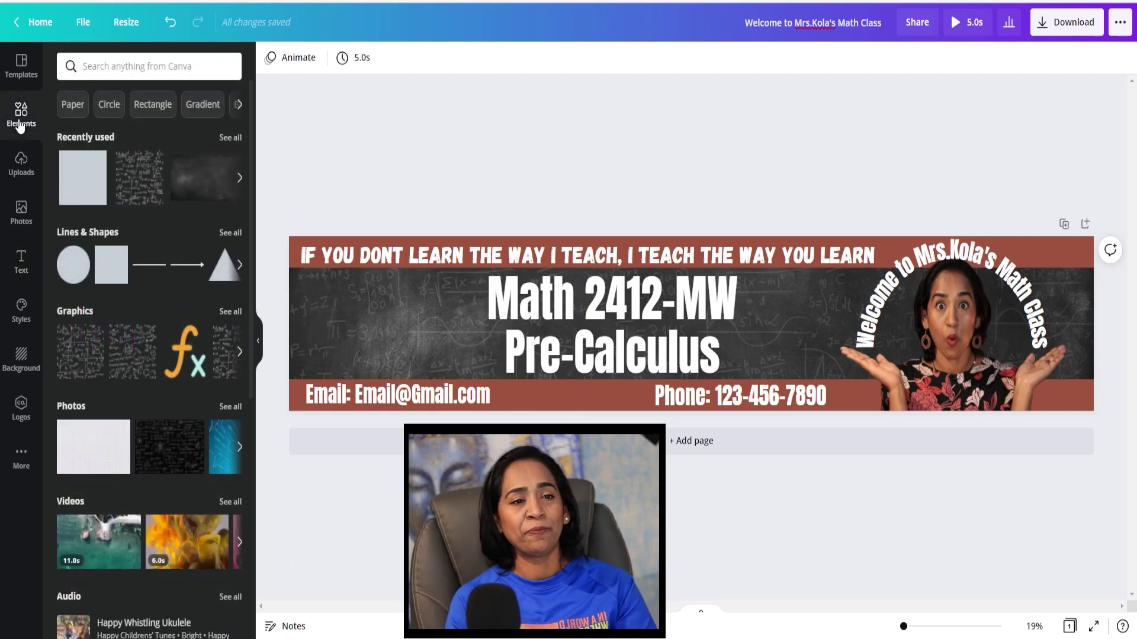
left_click(132, 65)
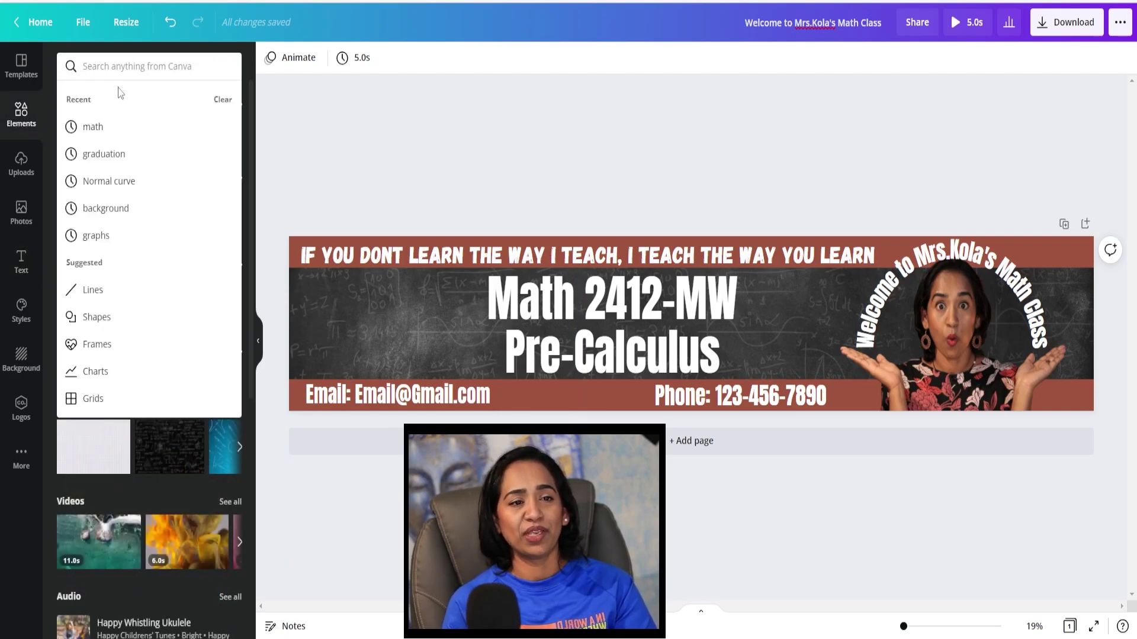
left_click(102, 154)
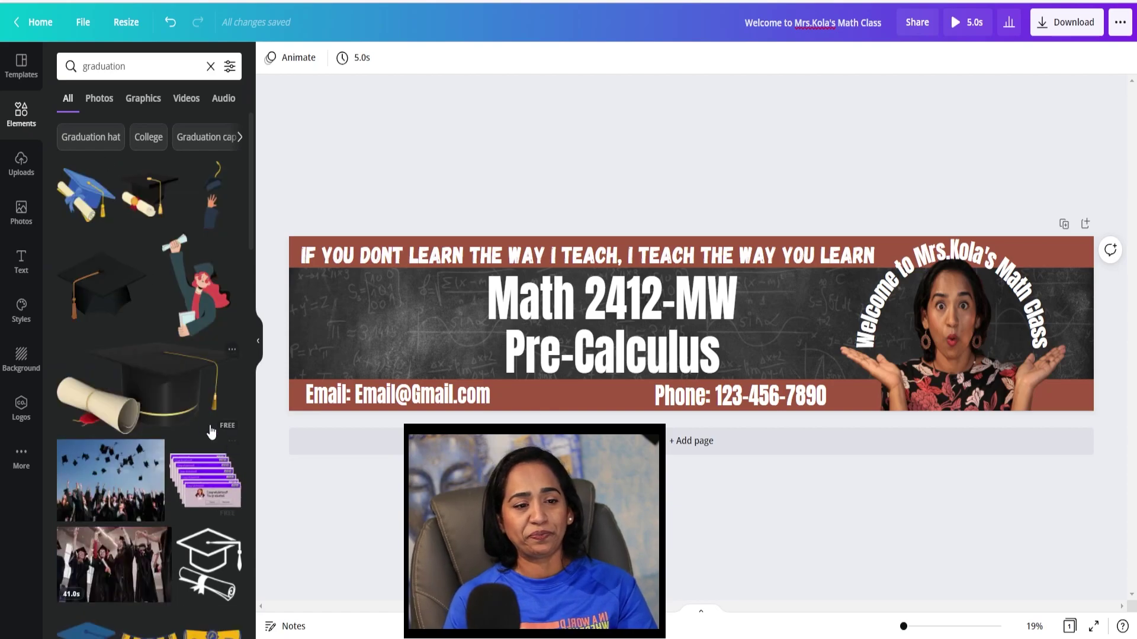
scroll(211, 432, "down", 3)
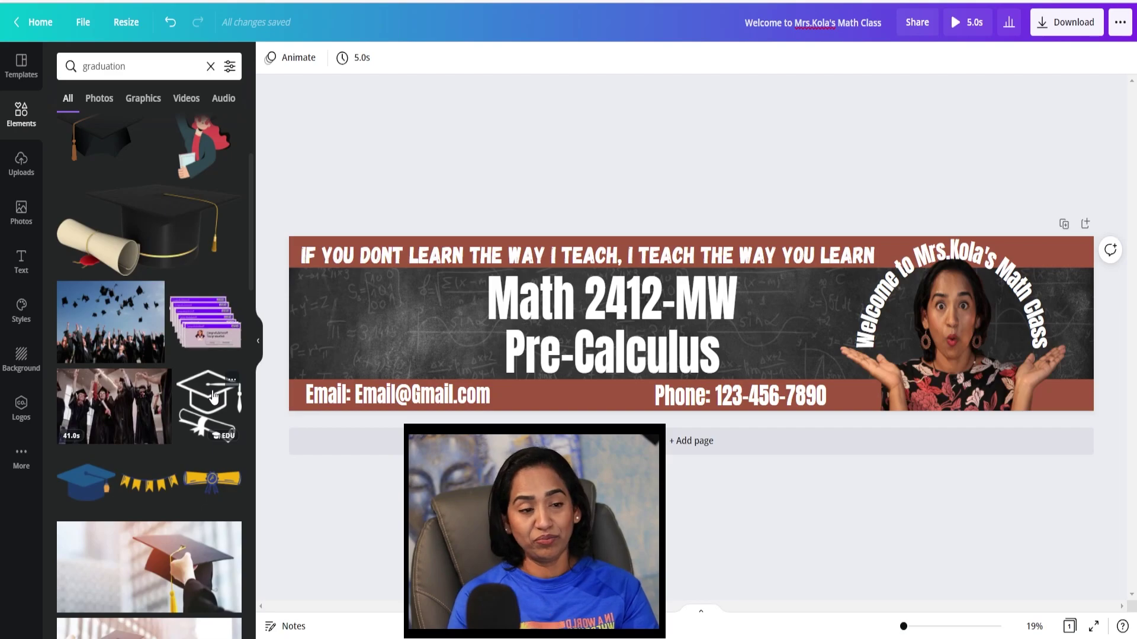
left_click(213, 395)
left_click_drag(695, 322, 402, 325)
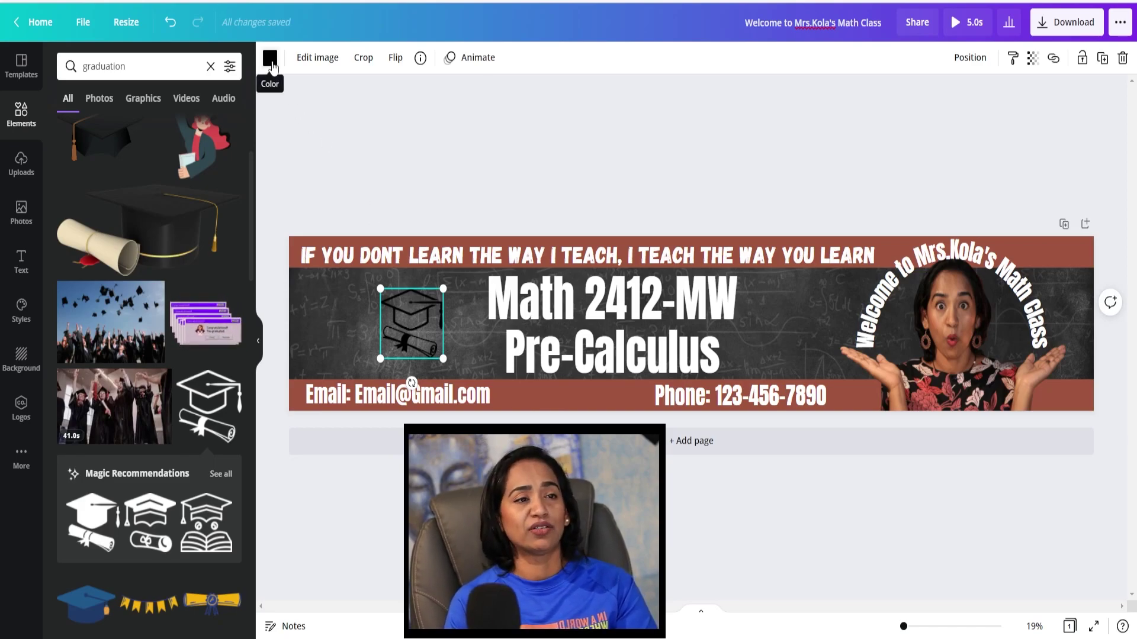
- Recolor the graduation graphic white, enlarge it and fit it between the two border strips beside the course heading
left_click(270, 59)
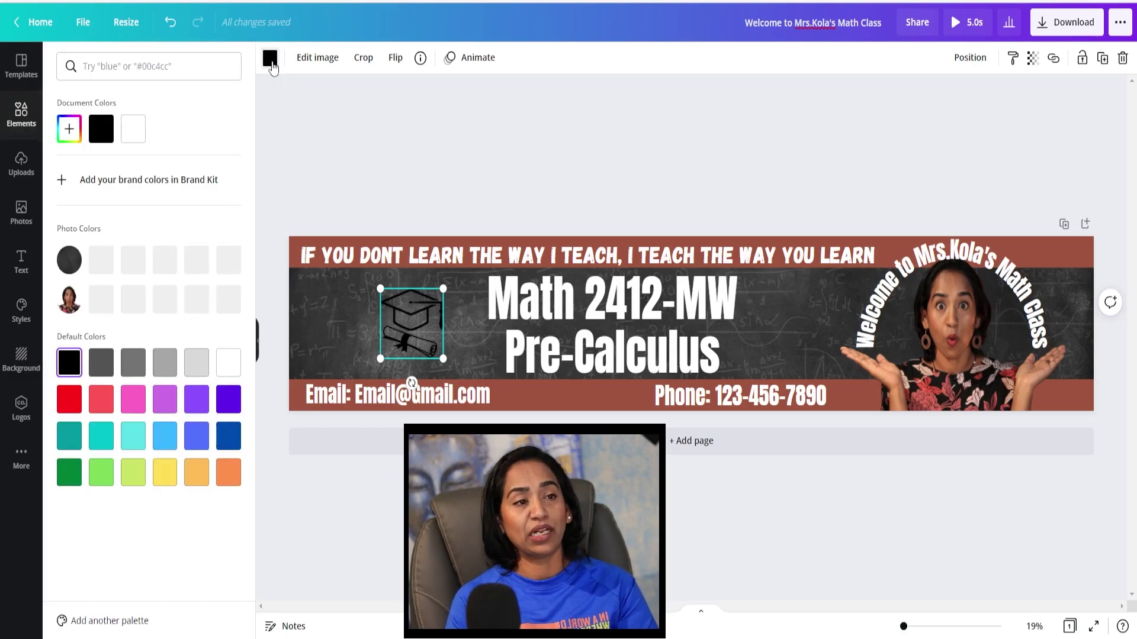
left_click(229, 363)
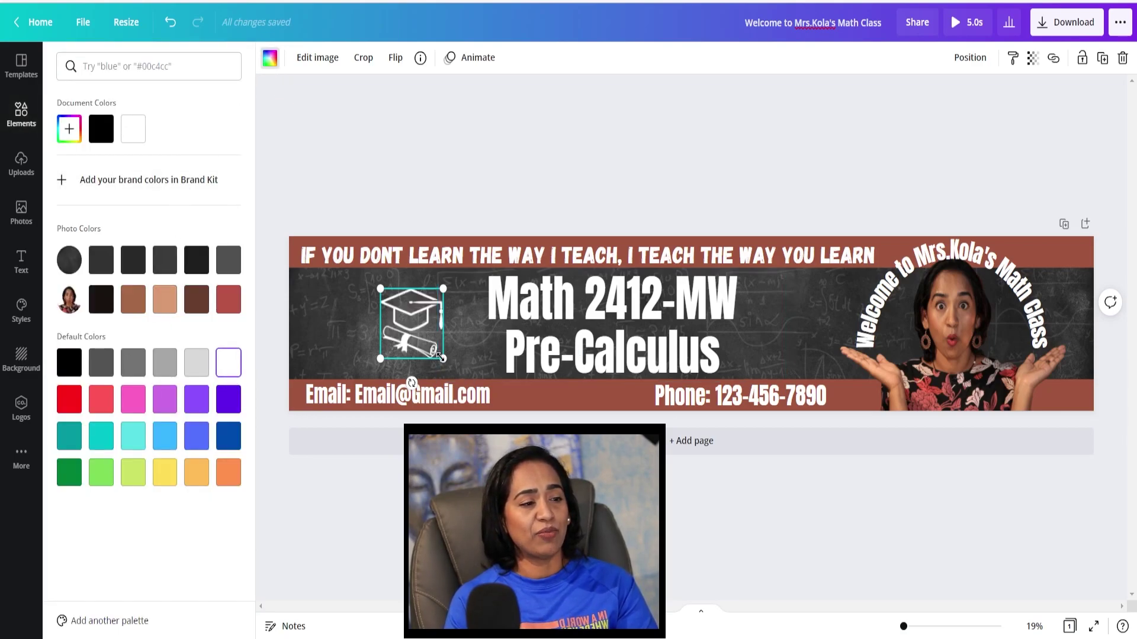
left_click_drag(443, 359, 465, 383)
left_click_drag(448, 335, 425, 324)
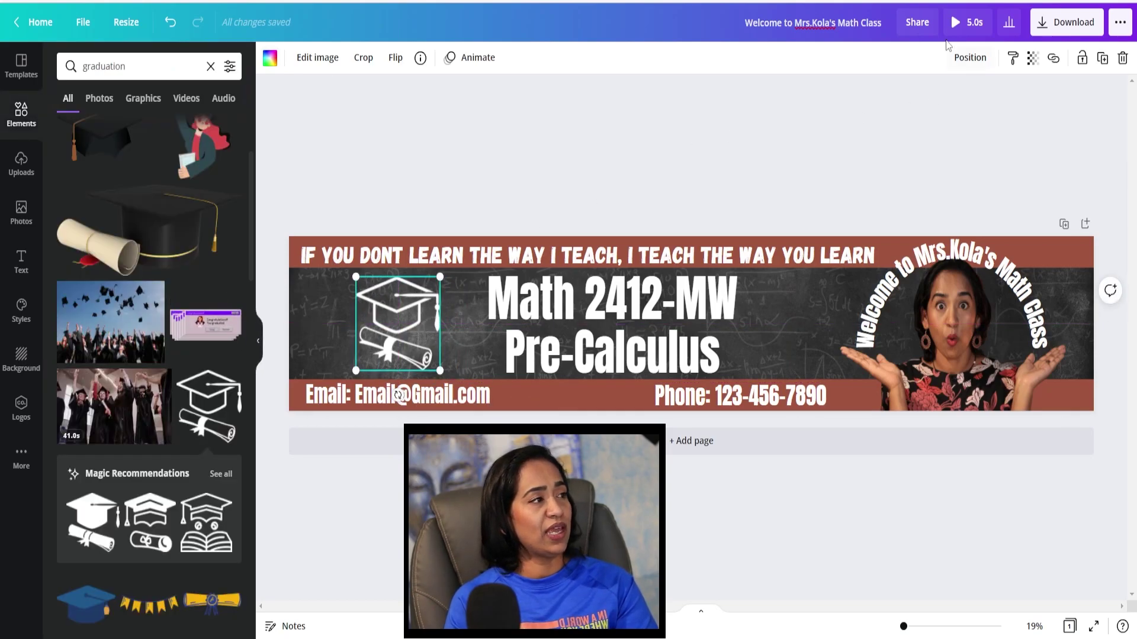
- Preview the animated banner and look through the animation options for the quote text and the graduation graphic
left_click(957, 24)
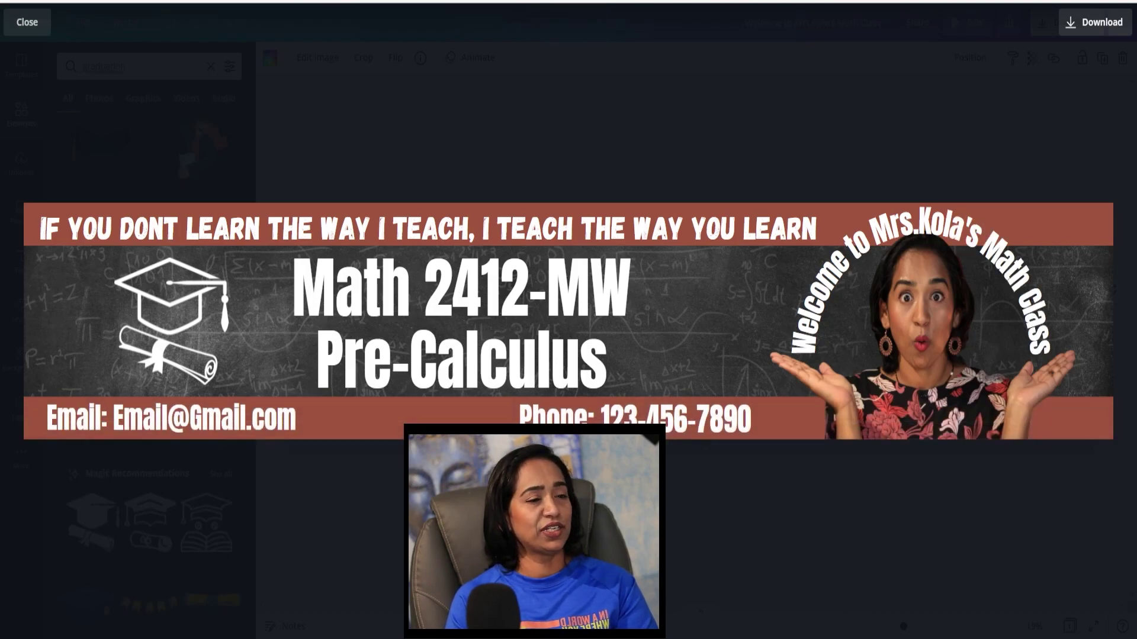
key("Escape")
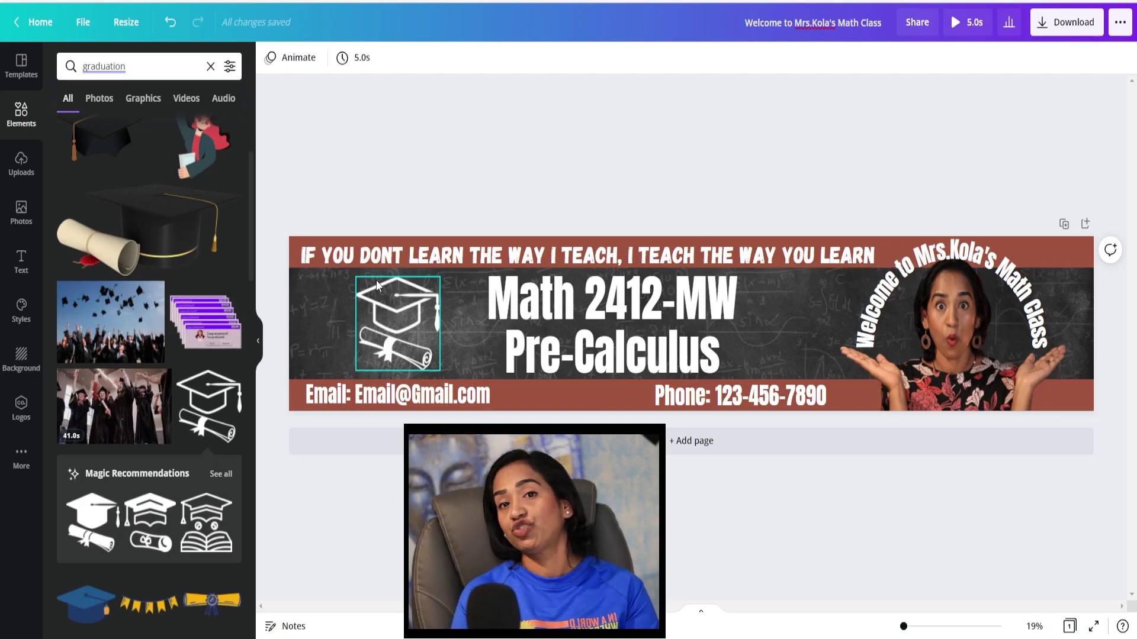
left_click(417, 263)
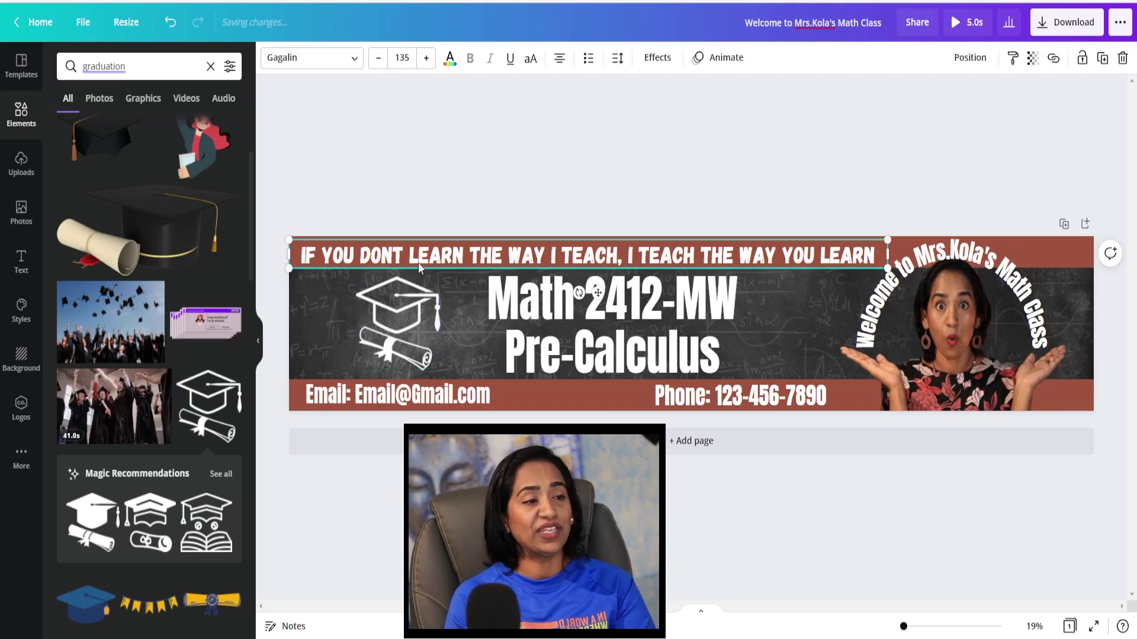
left_click(719, 59)
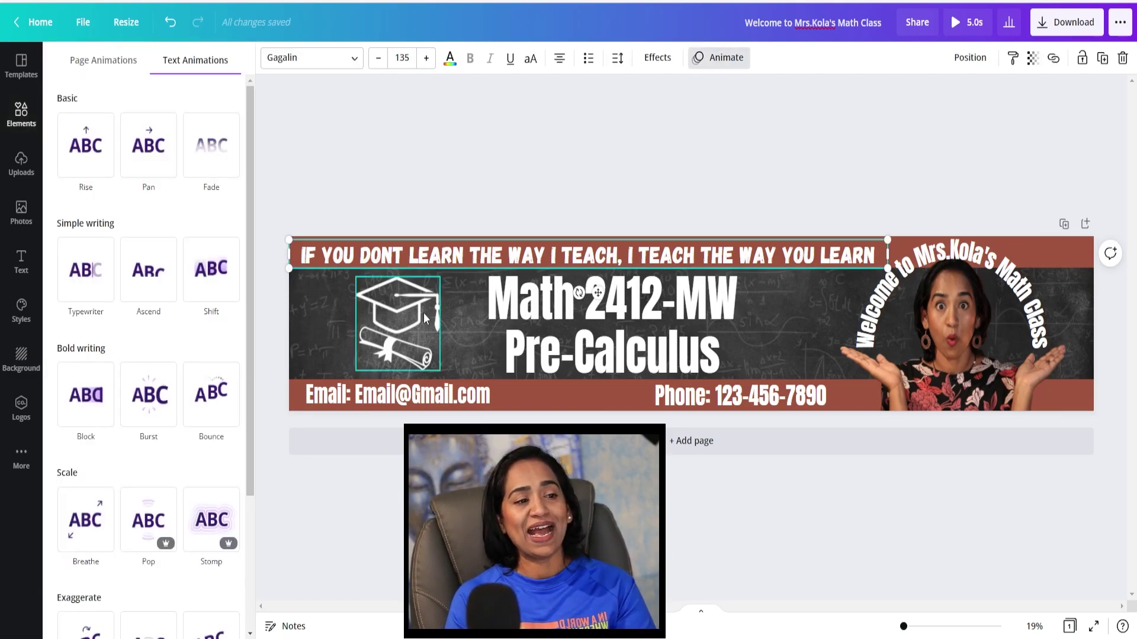
left_click(607, 312)
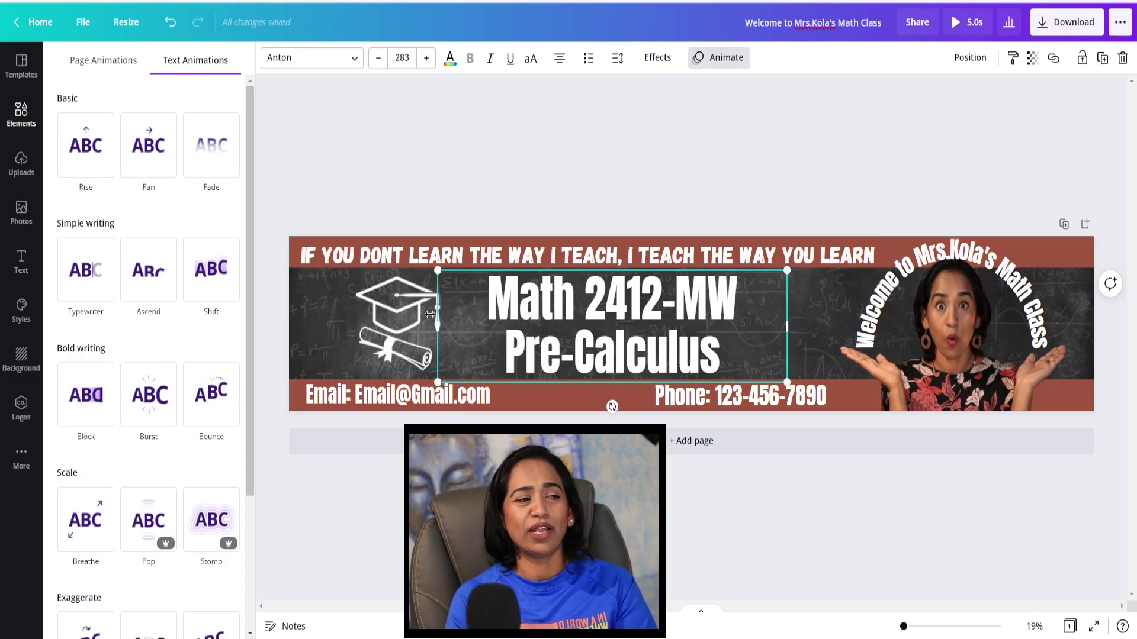
left_click(395, 325)
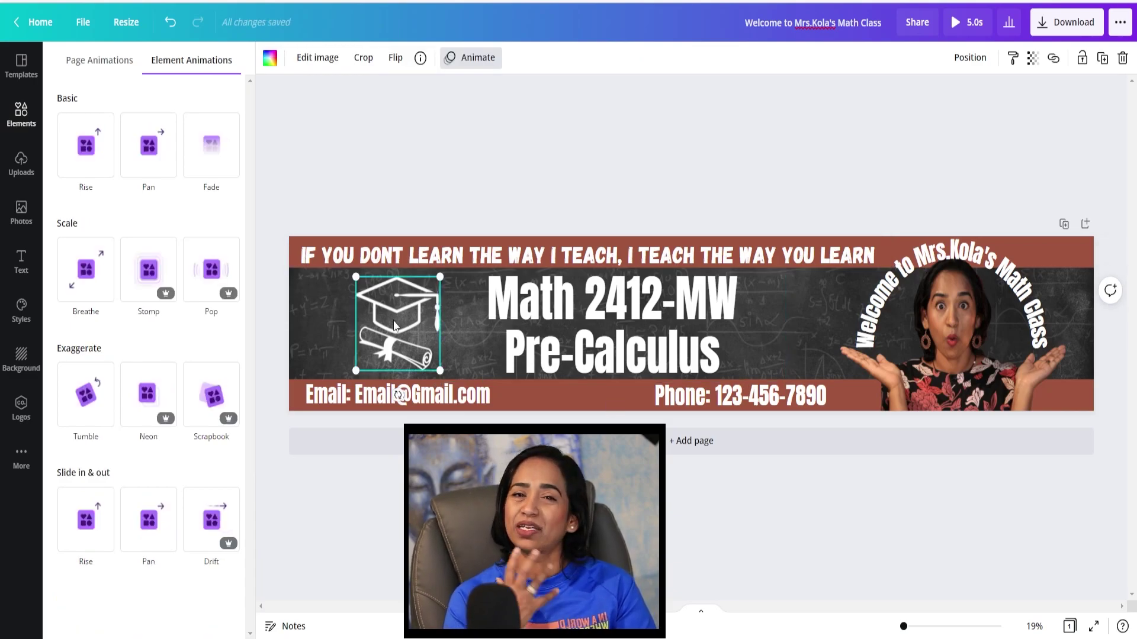
key("Escape")
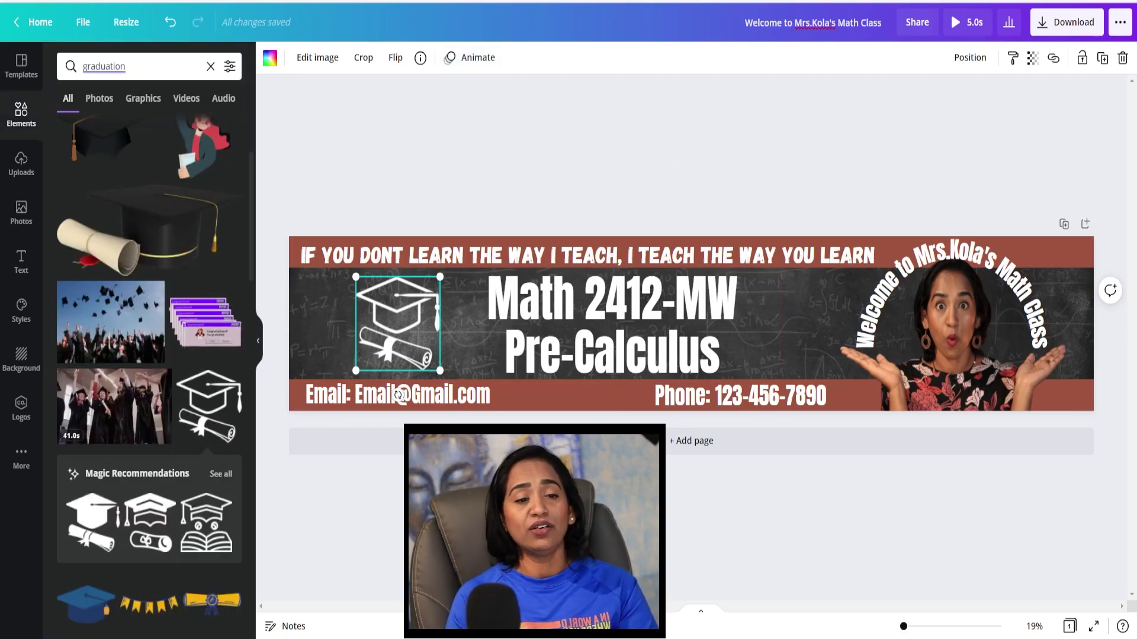
- Apply the Chunk Five and Kollektif style to the banner and shuffle its colors until the graduation graphic is orange
left_click(21, 315)
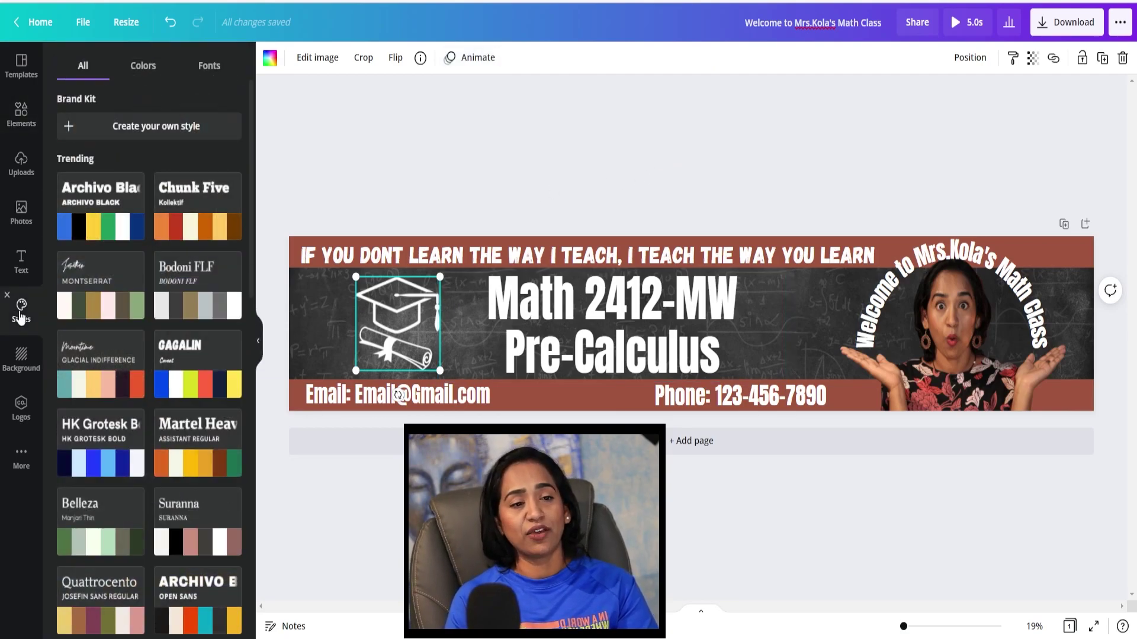
left_click(173, 233)
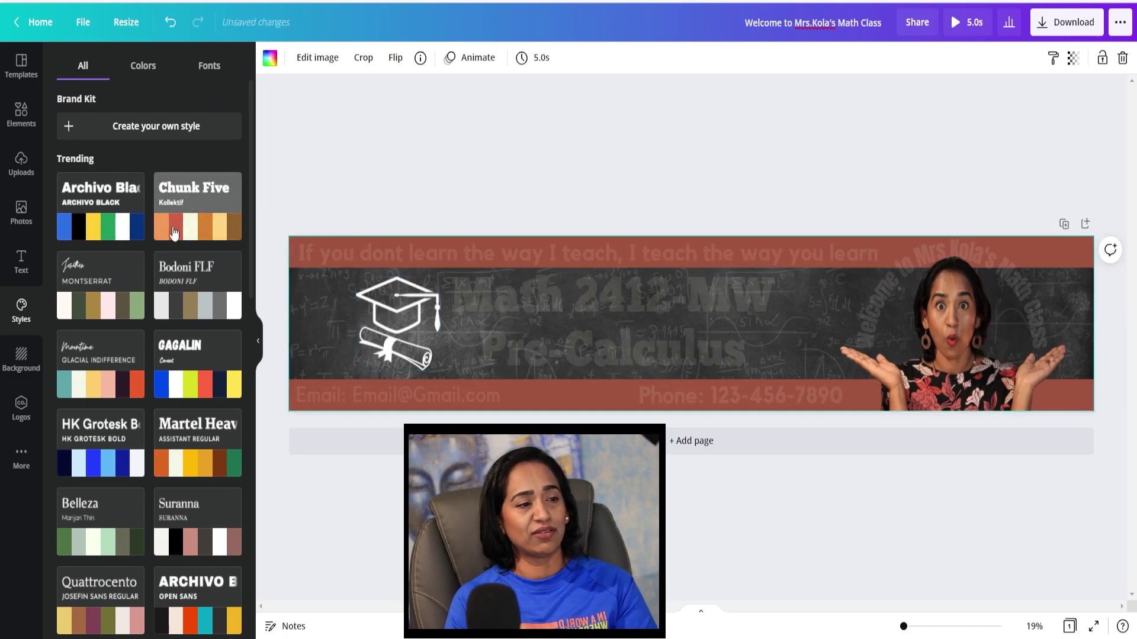
left_click(191, 232)
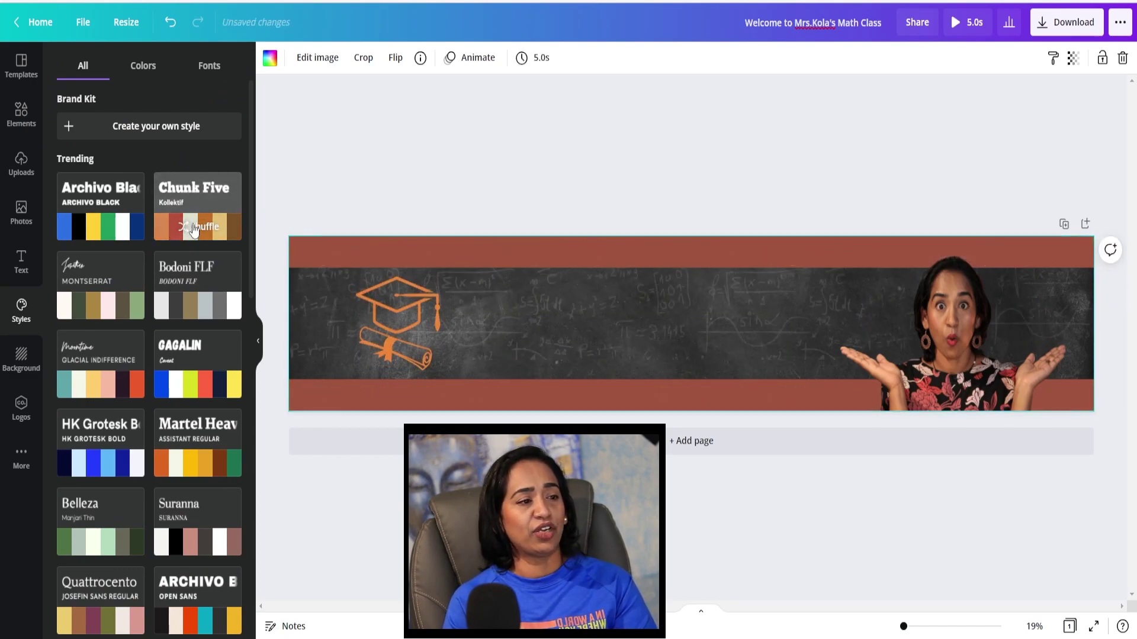
left_click(192, 231)
left_click(193, 231)
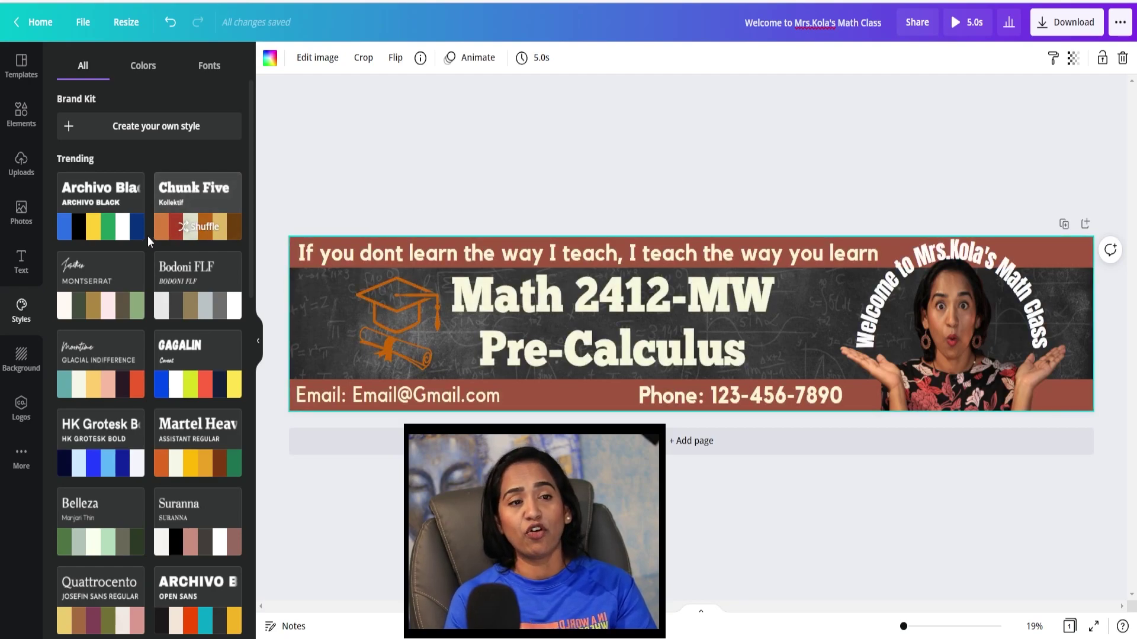
- Switch the banner to the Archivo Black style and shuffle its colors until the graduation graphic is yellow
left_click(98, 230)
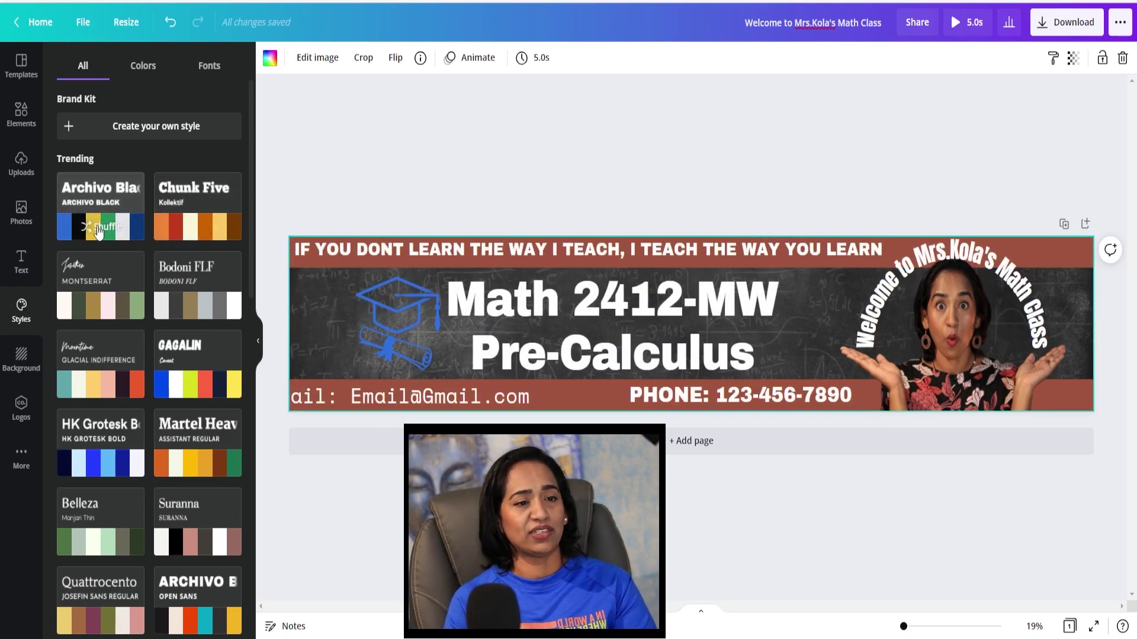
left_click(123, 231)
left_click(122, 231)
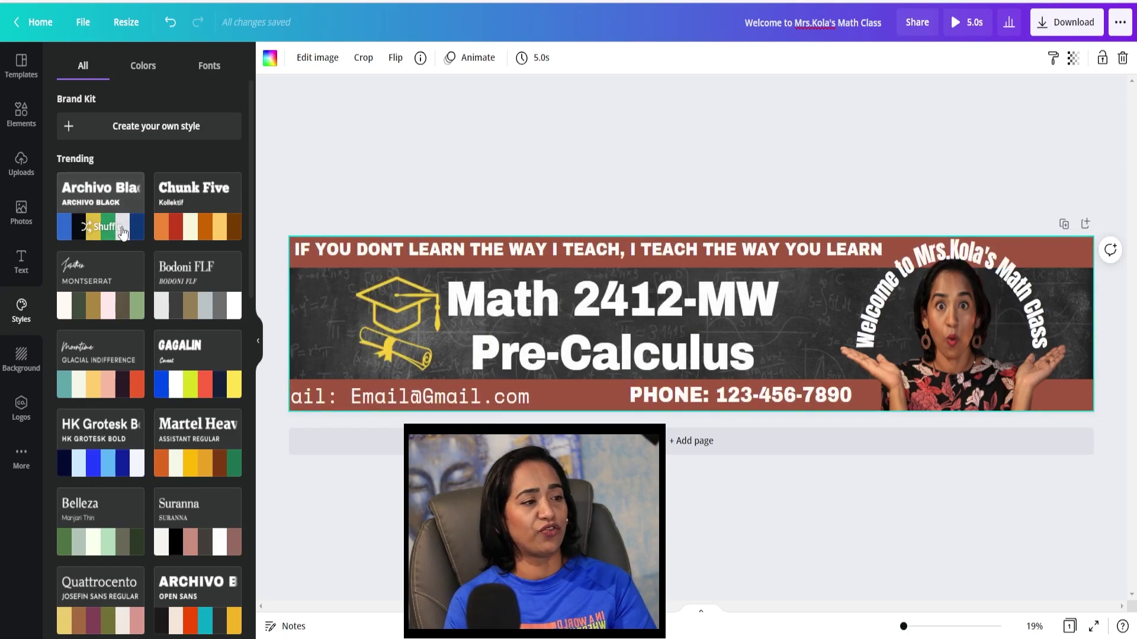
- Try the Glacial Indifference, Gagalin and Martel Heavy styles on the banner one after another
left_click(109, 387)
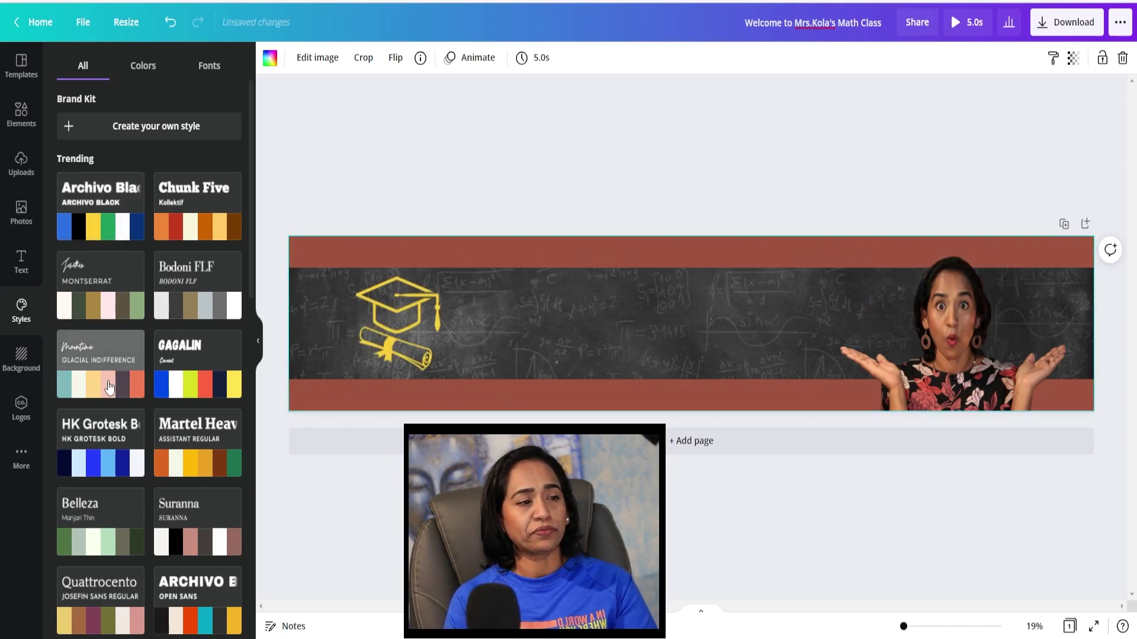
left_click(211, 390)
left_click(211, 389)
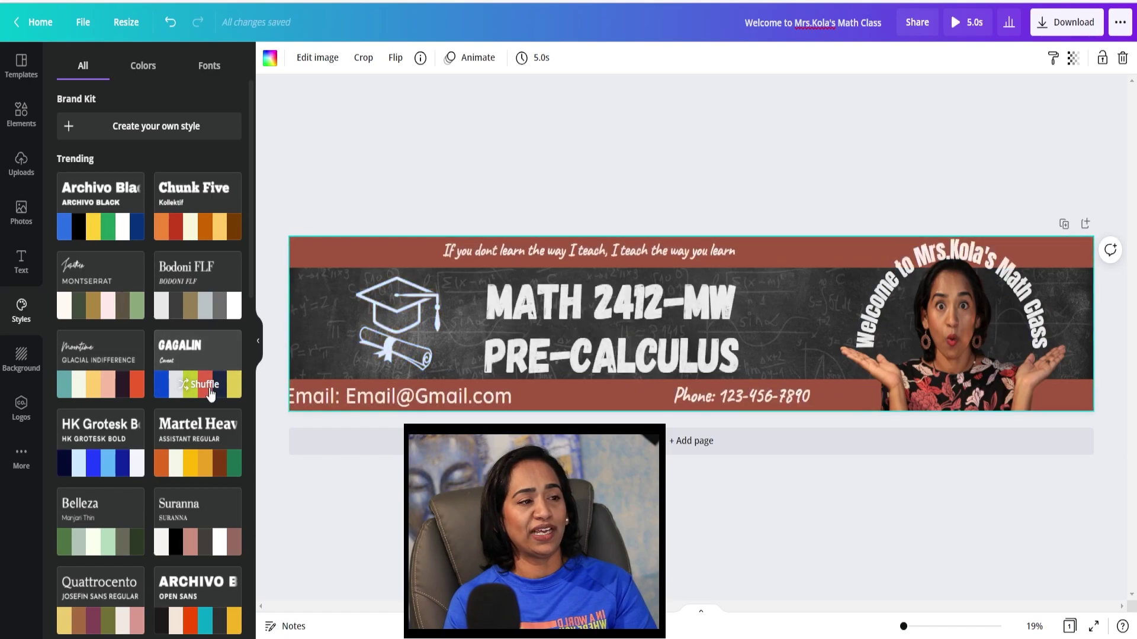
left_click(183, 464)
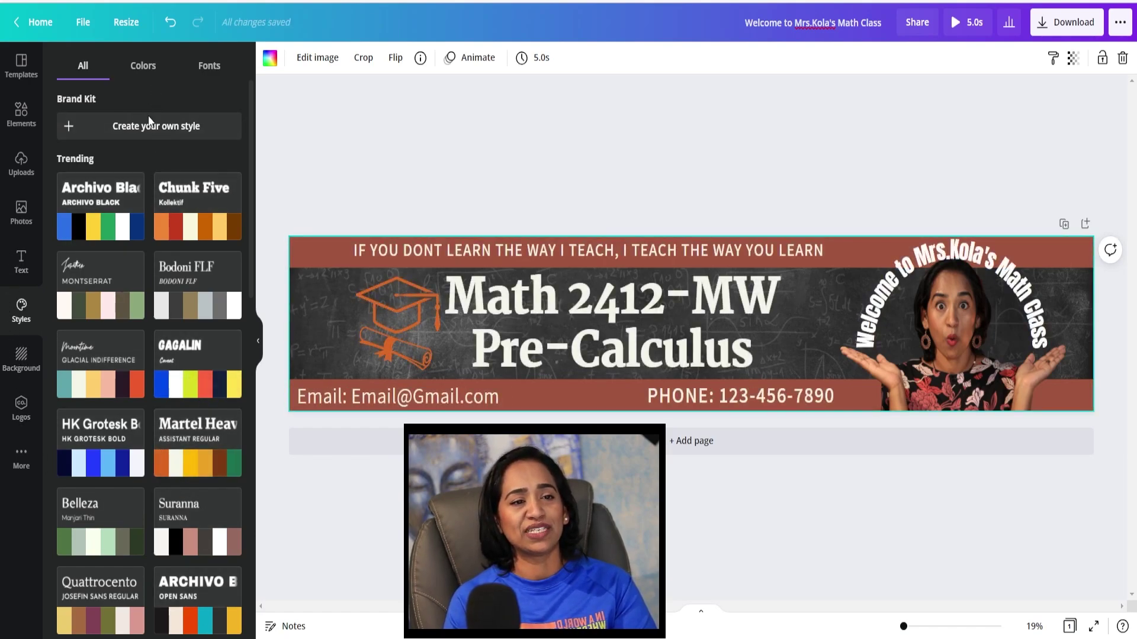
- Reapply the Archivo Black style and shuffle its colors through blue and black to a yellow graduation graphic
left_click(113, 203)
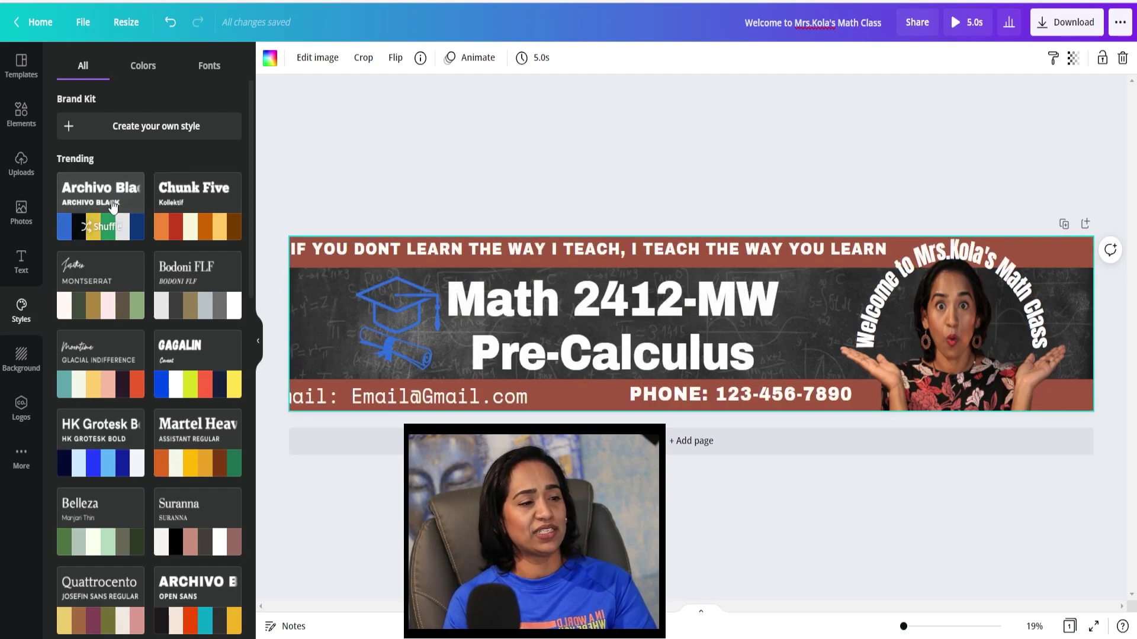
left_click(103, 232)
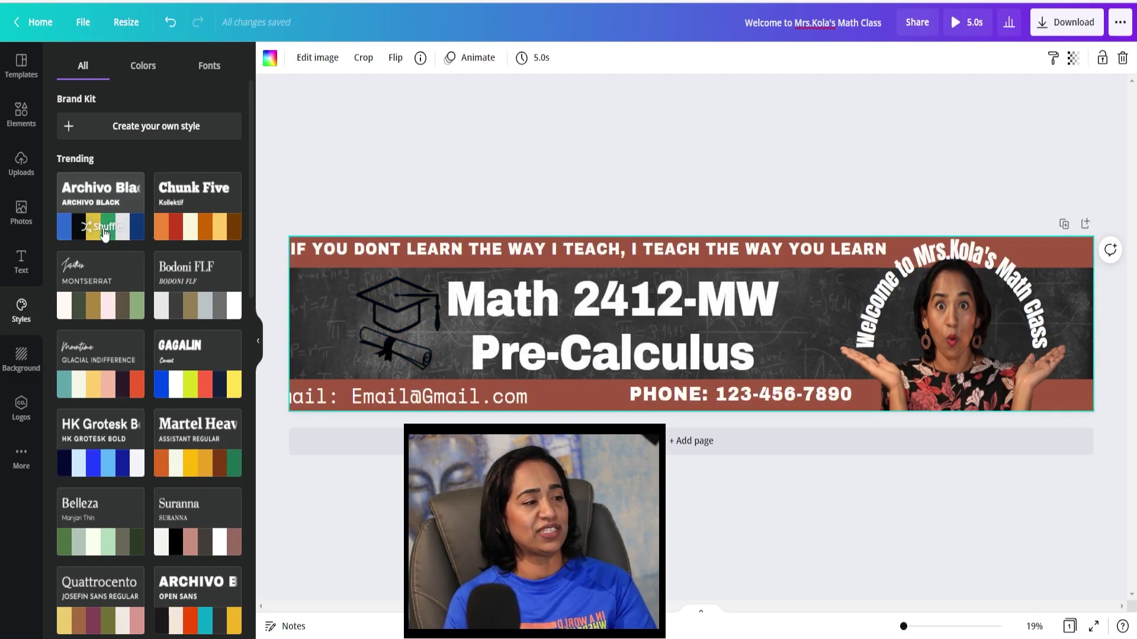
left_click(104, 233)
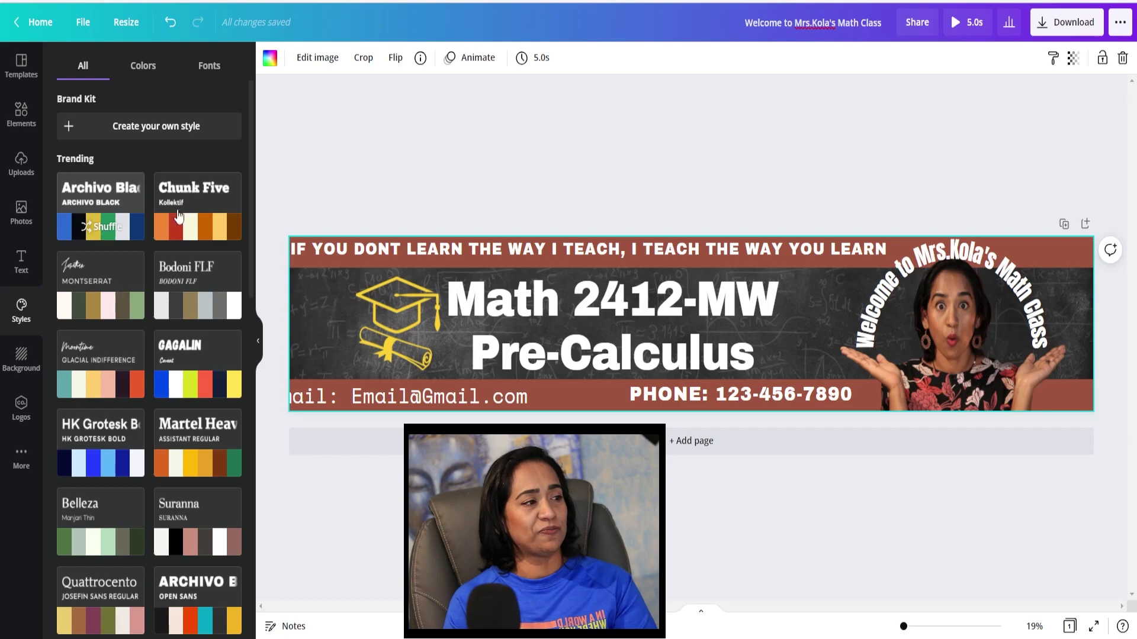
key("Escape")
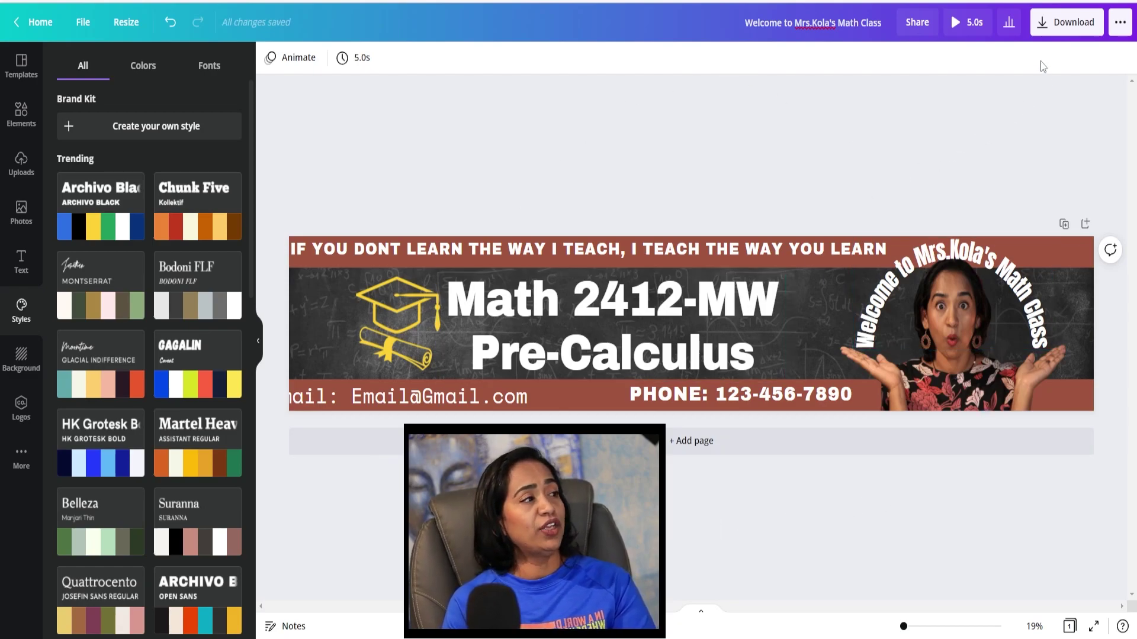
- Download the banner as a GIF
left_click(1041, 23)
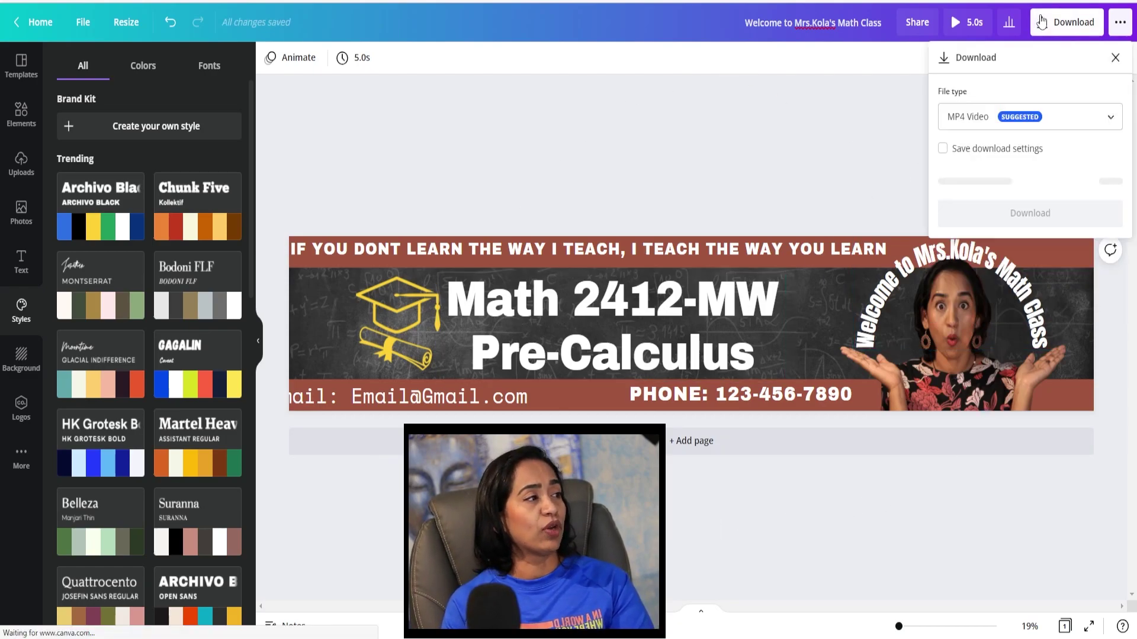
left_click(1112, 124)
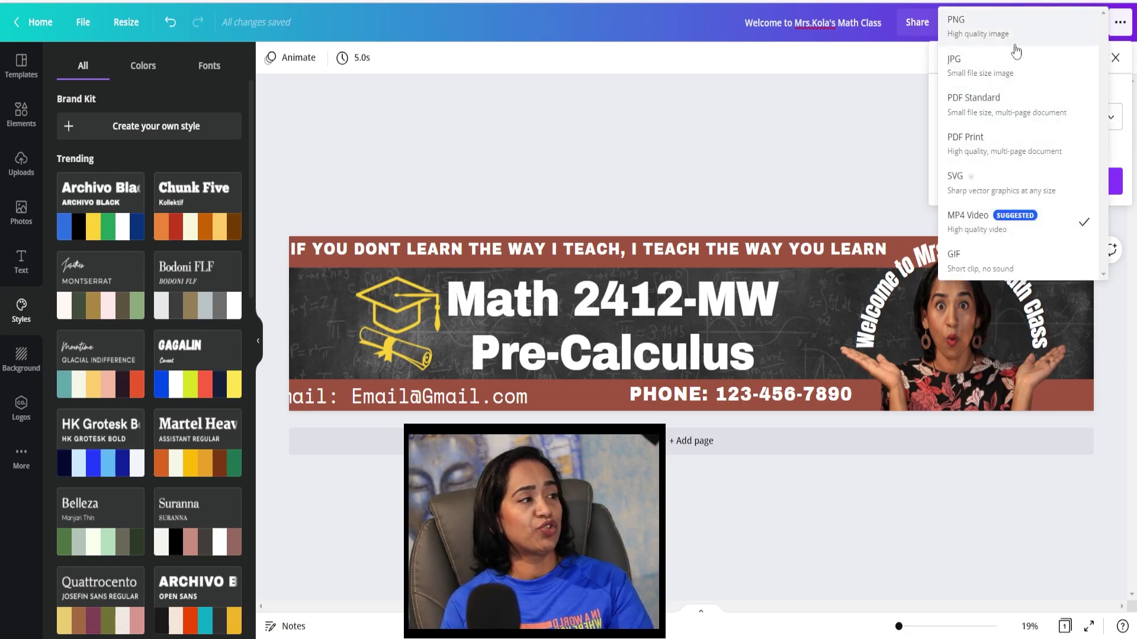
left_click(972, 261)
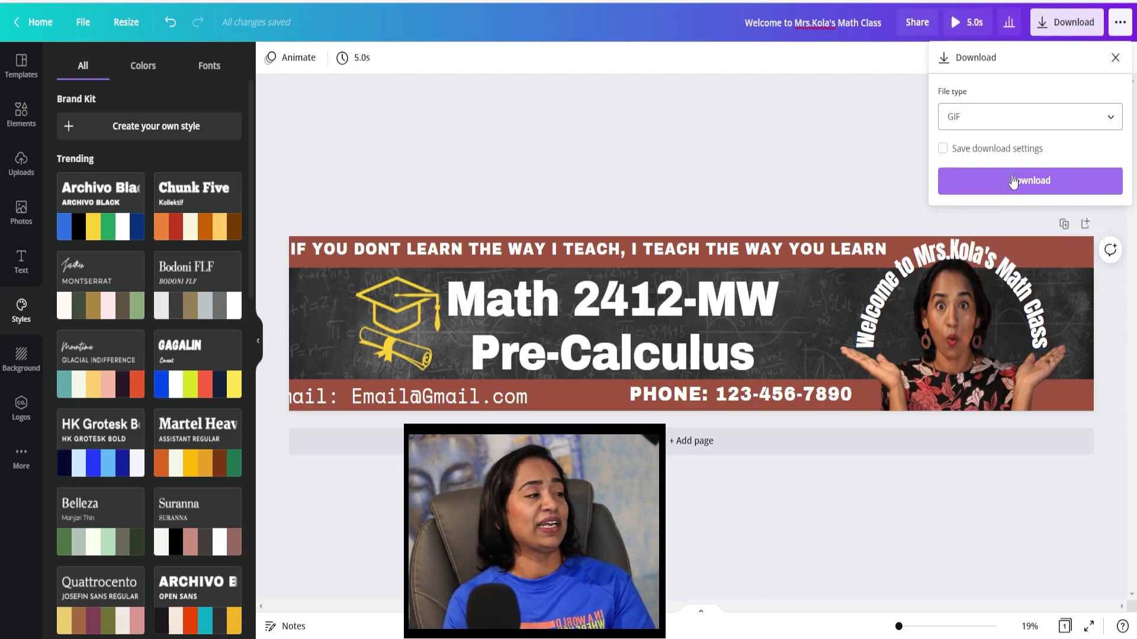
left_click(1013, 181)
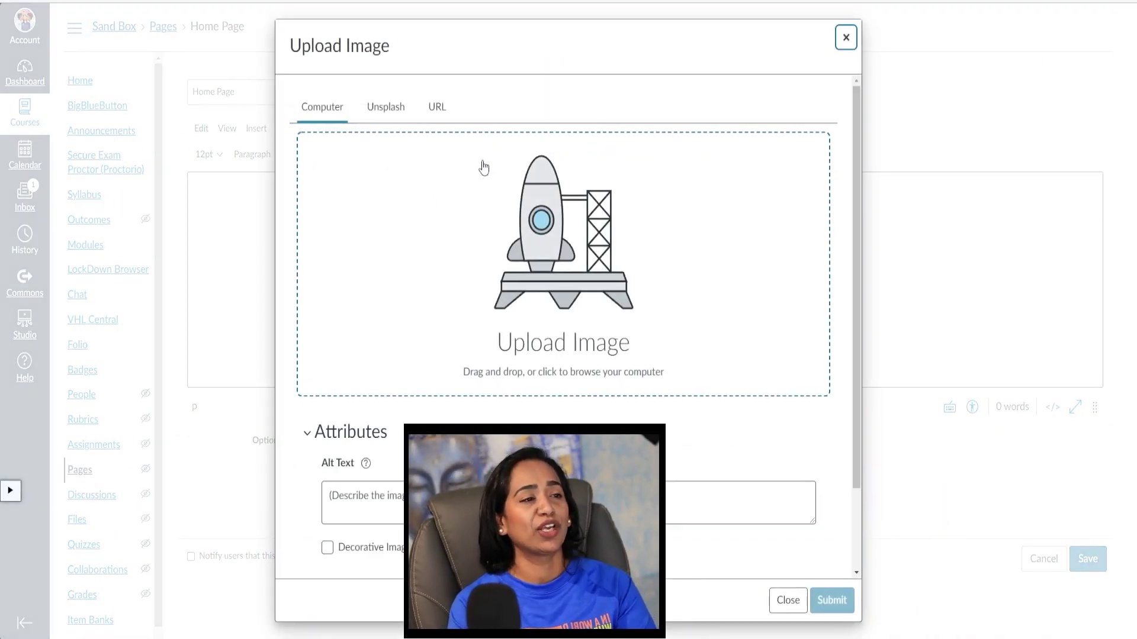
- In Canvas, upload the downloaded banner GIF from the Downloads folder into the course's Home Page and save the page
left_click(522, 299)
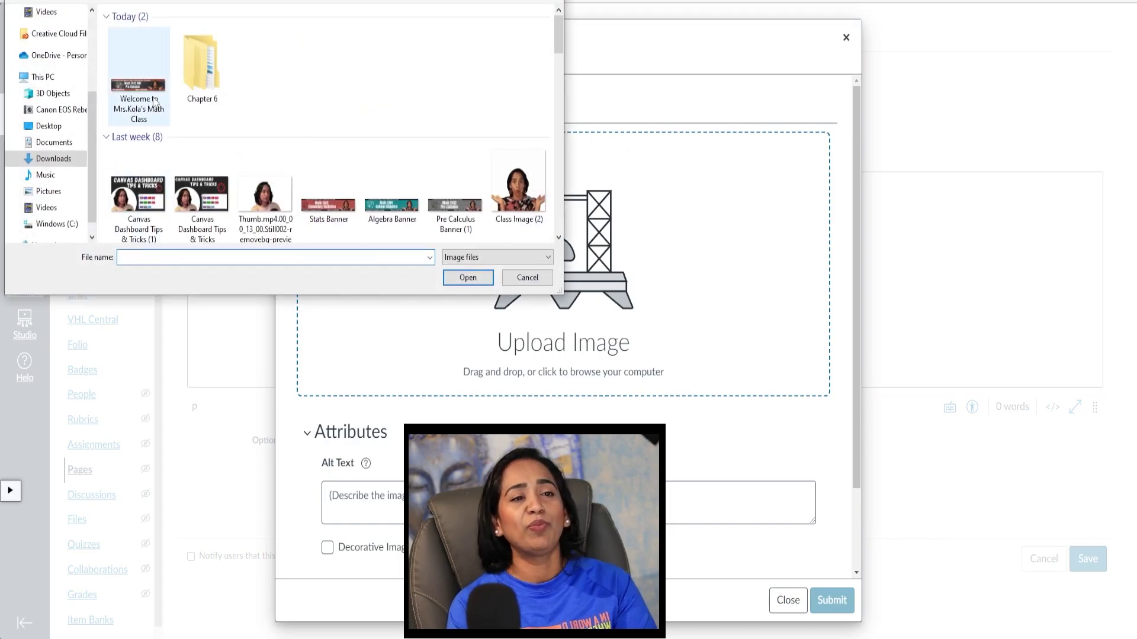
left_click(153, 98)
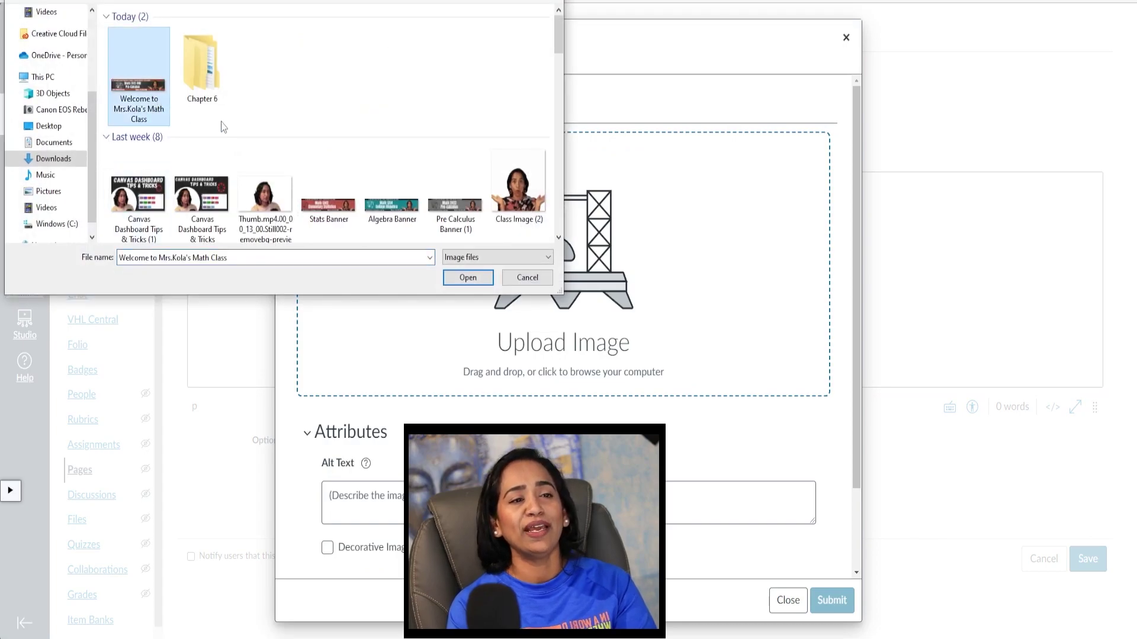
left_click(467, 278)
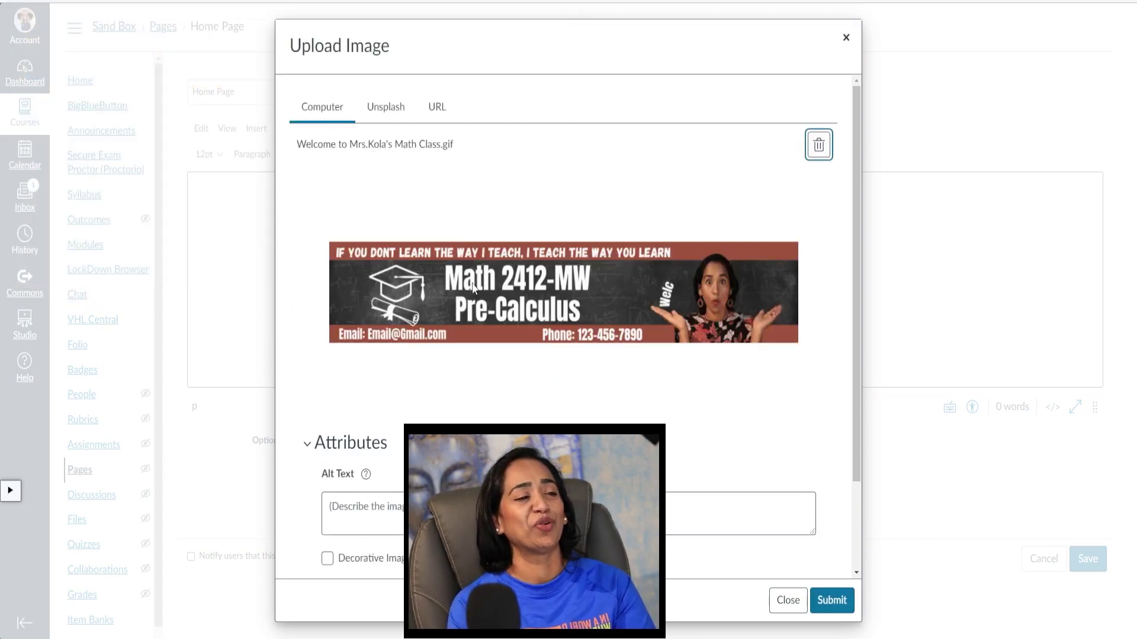
left_click(832, 601)
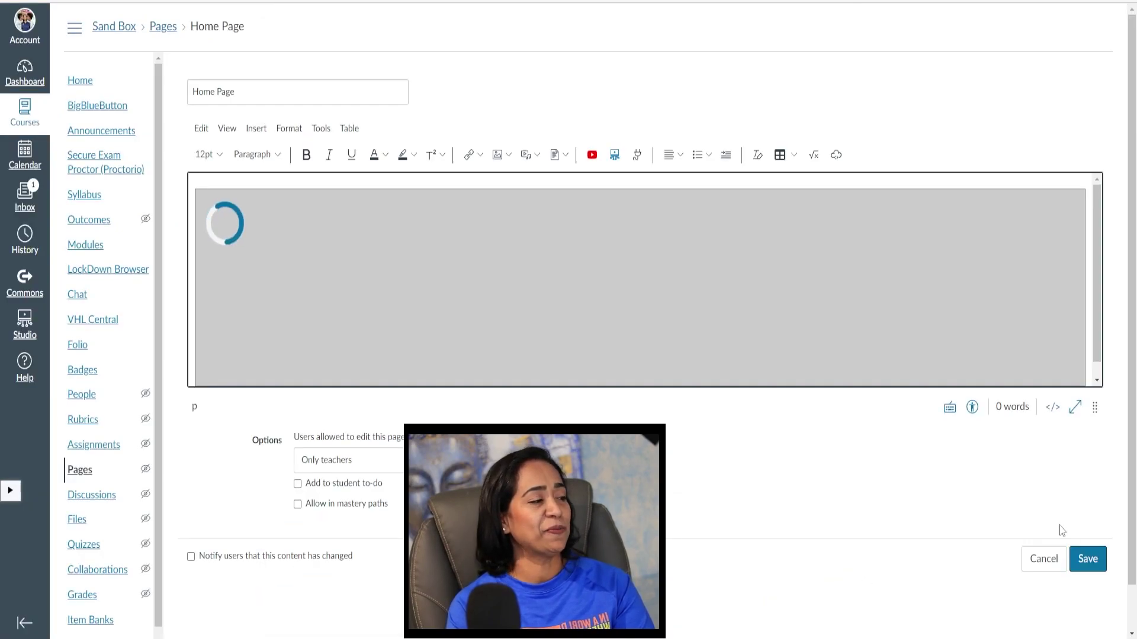
left_click(1086, 559)
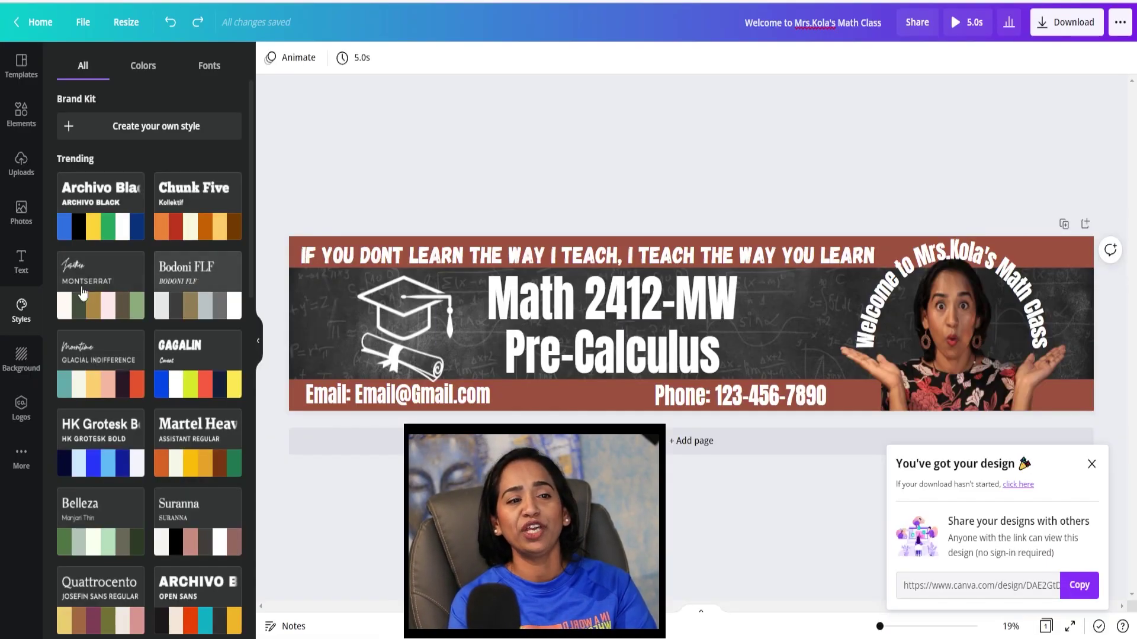
- Back in Canva, try the Montserrat and Chunk Five styles on the banner, ending with the Bodoni FLF style
left_click(89, 299)
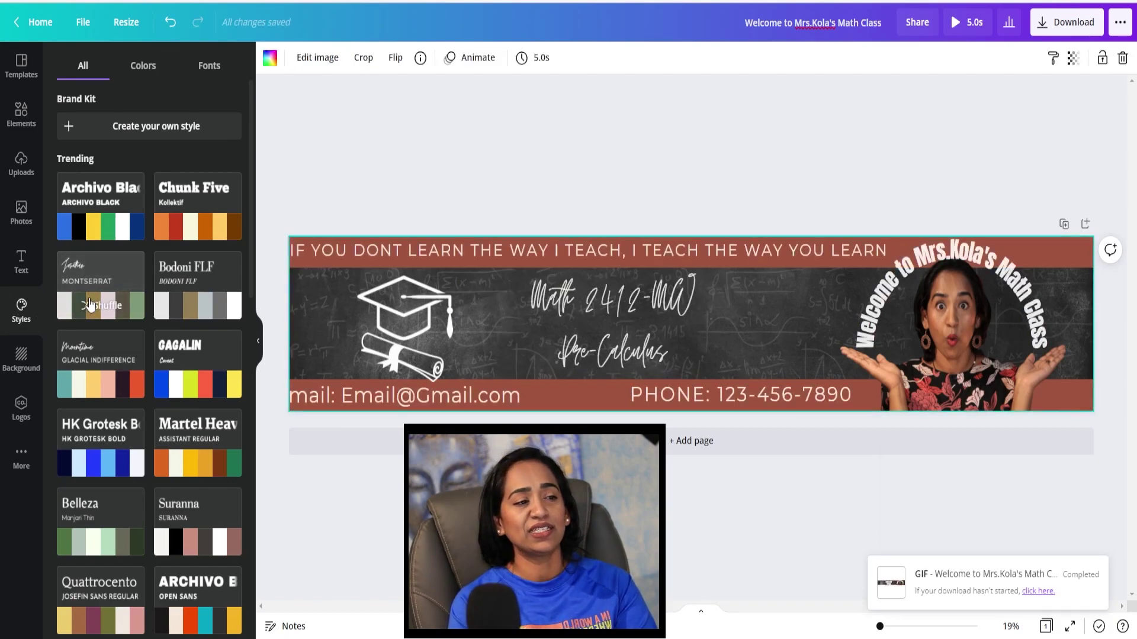
left_click(175, 225)
left_click(178, 278)
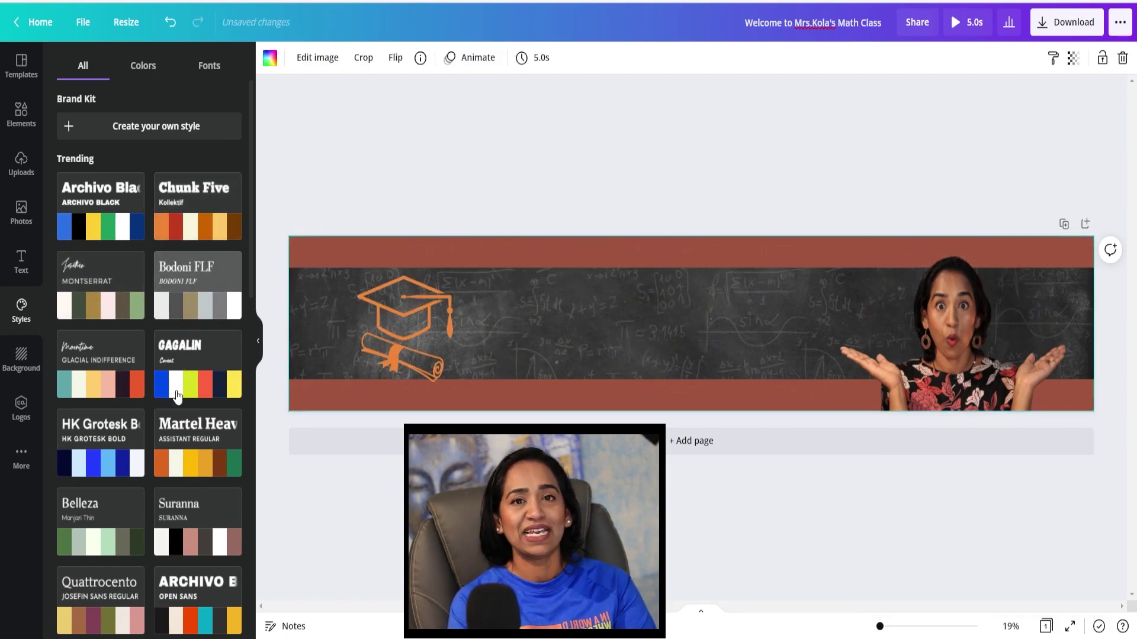